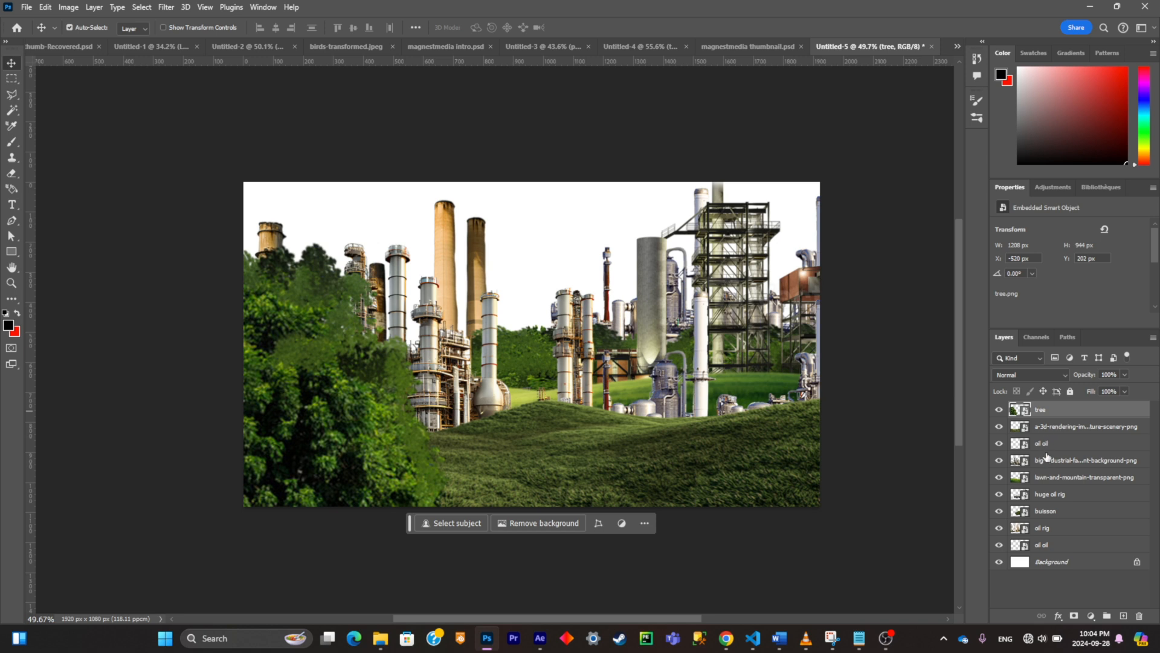
Step: Apply a Brightness/Contrast adjustment to the tree layer with brightness -80 and contrast 29
click(68, 6)
mouse_move(81, 41)
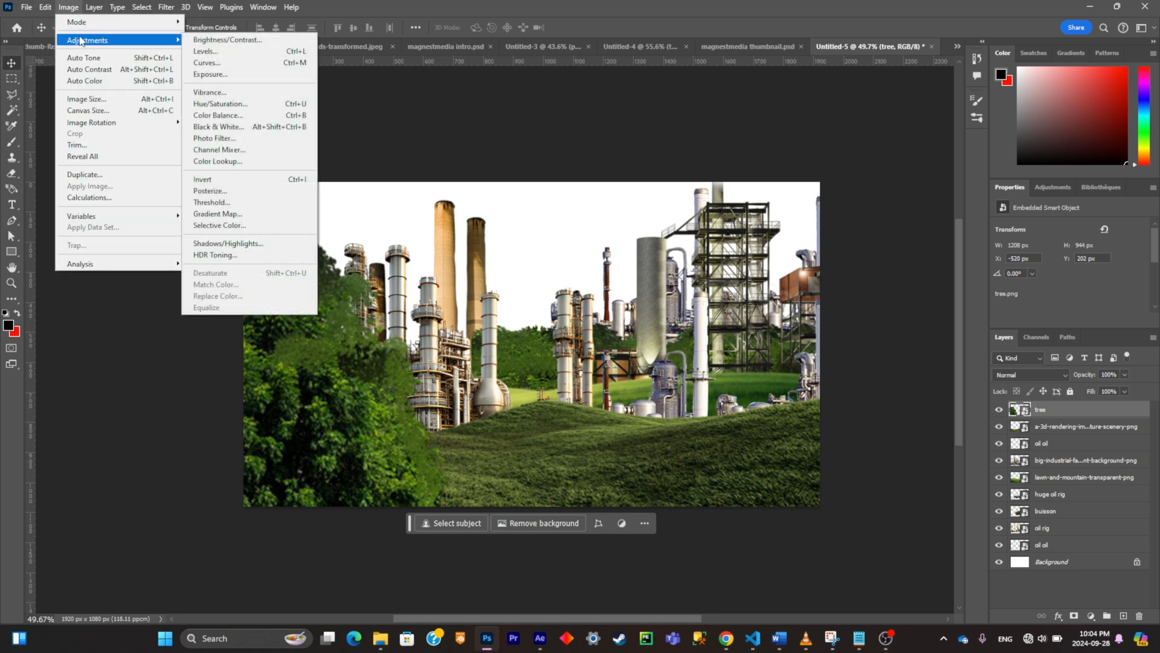
click(227, 39)
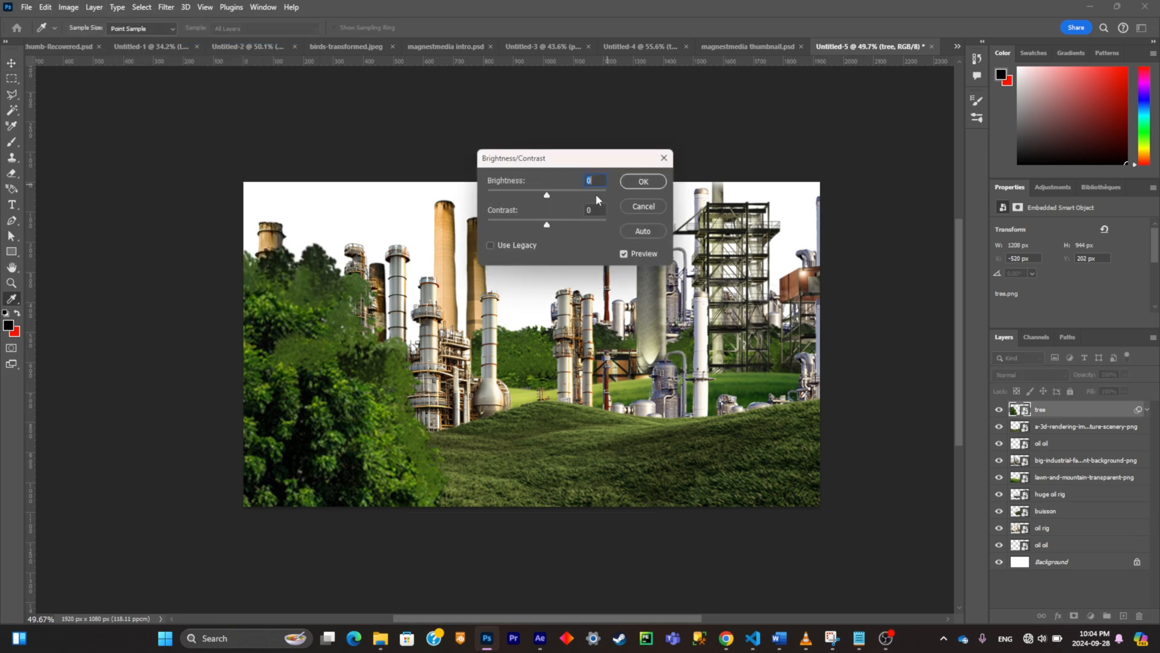
drag(537, 193, 564, 224)
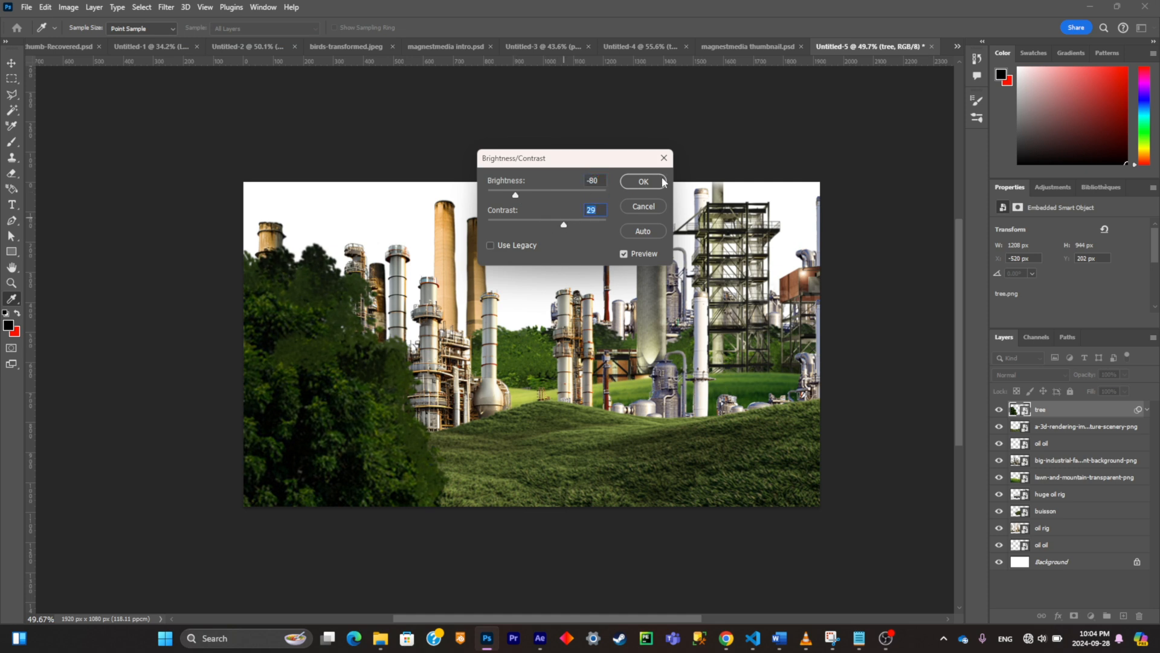
click(643, 181)
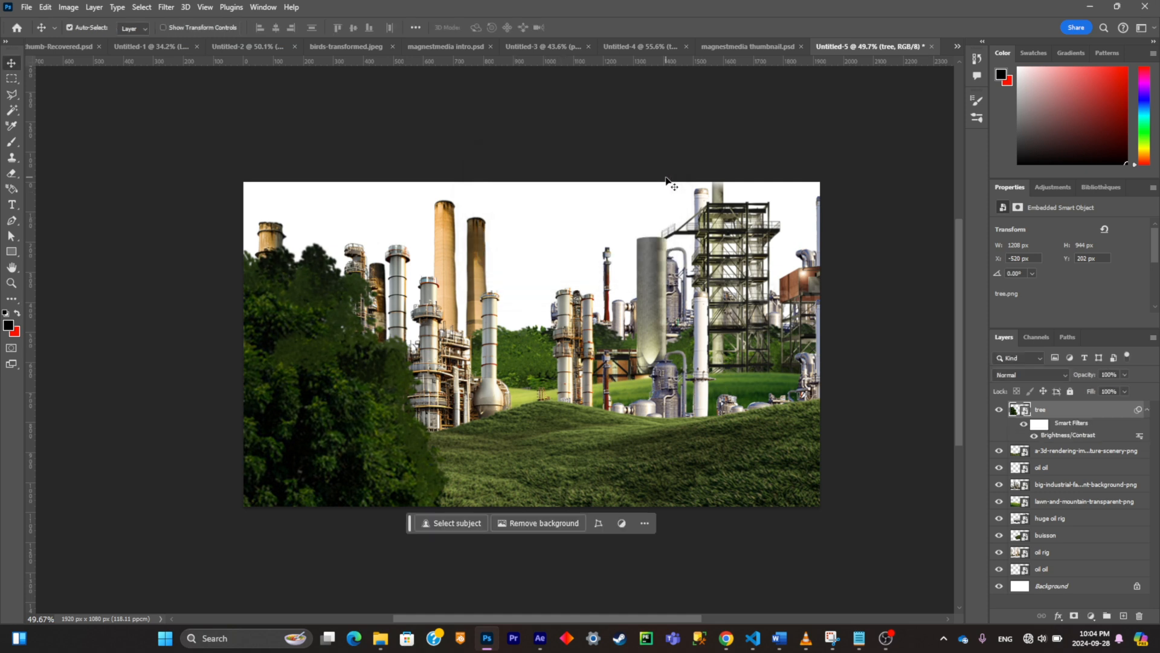
Step: Apply a Brightness/Contrast adjustment to the grassed hill scenery layer directly below the tree layer
click(1045, 457)
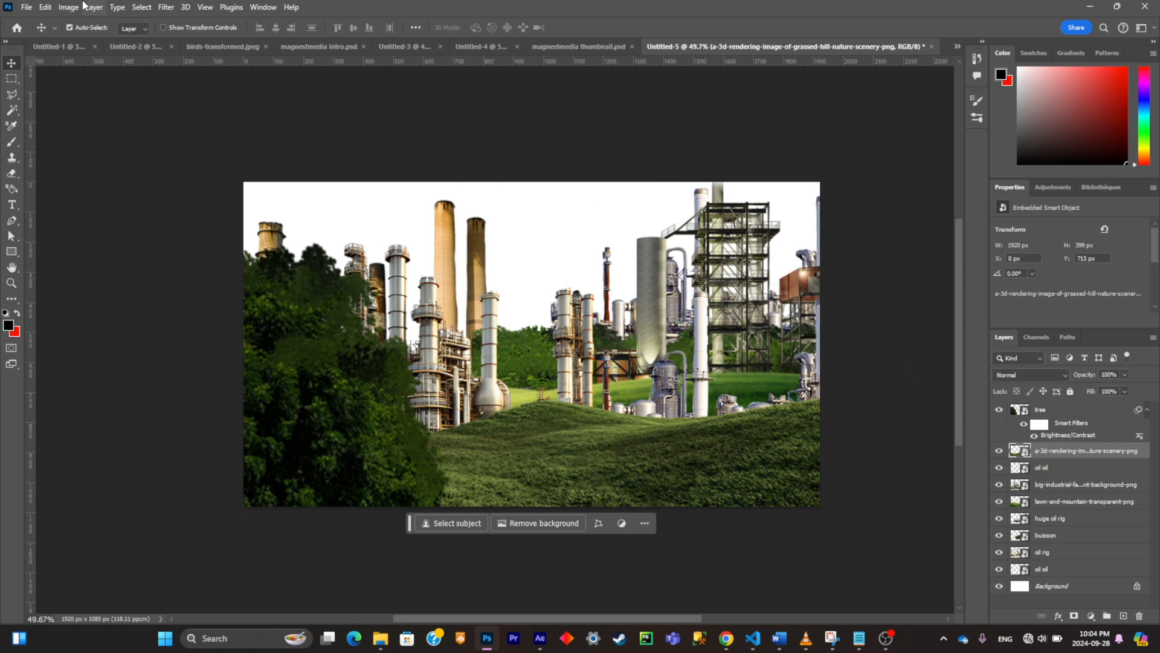
click(76, 6)
mouse_move(90, 40)
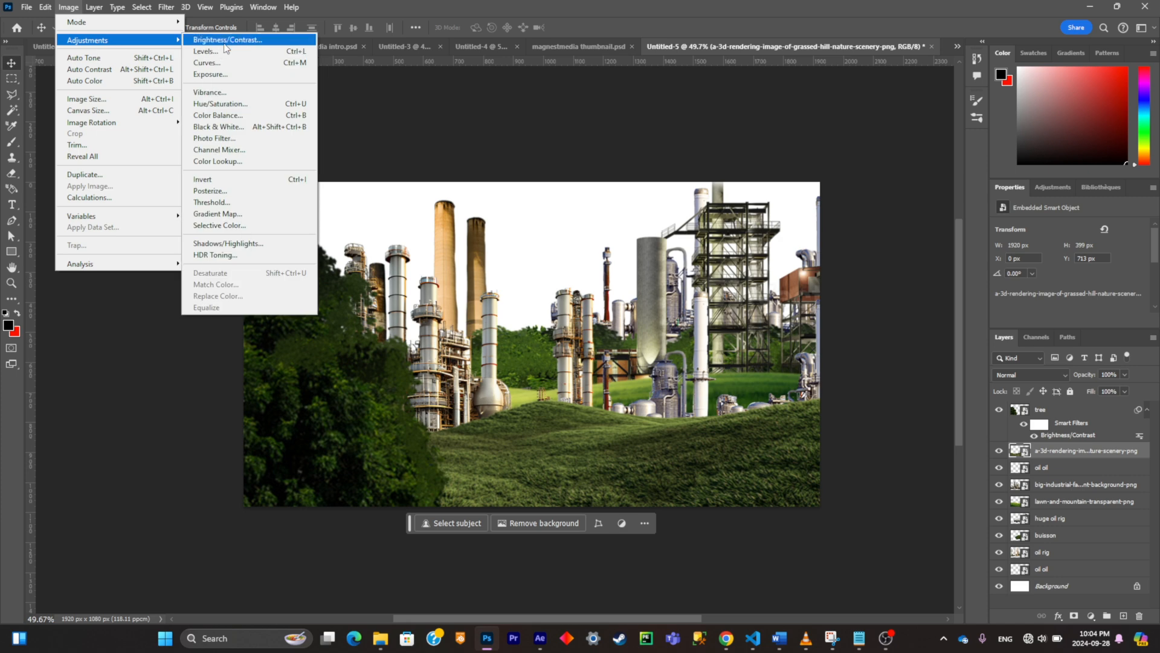
click(221, 41)
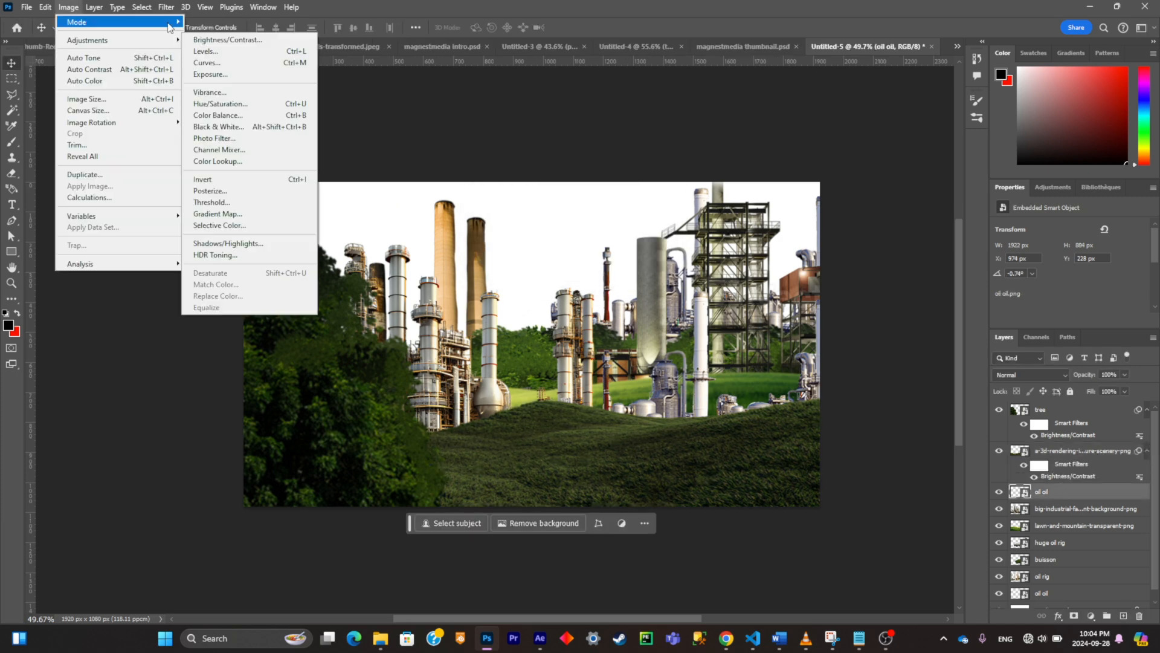
click(221, 41)
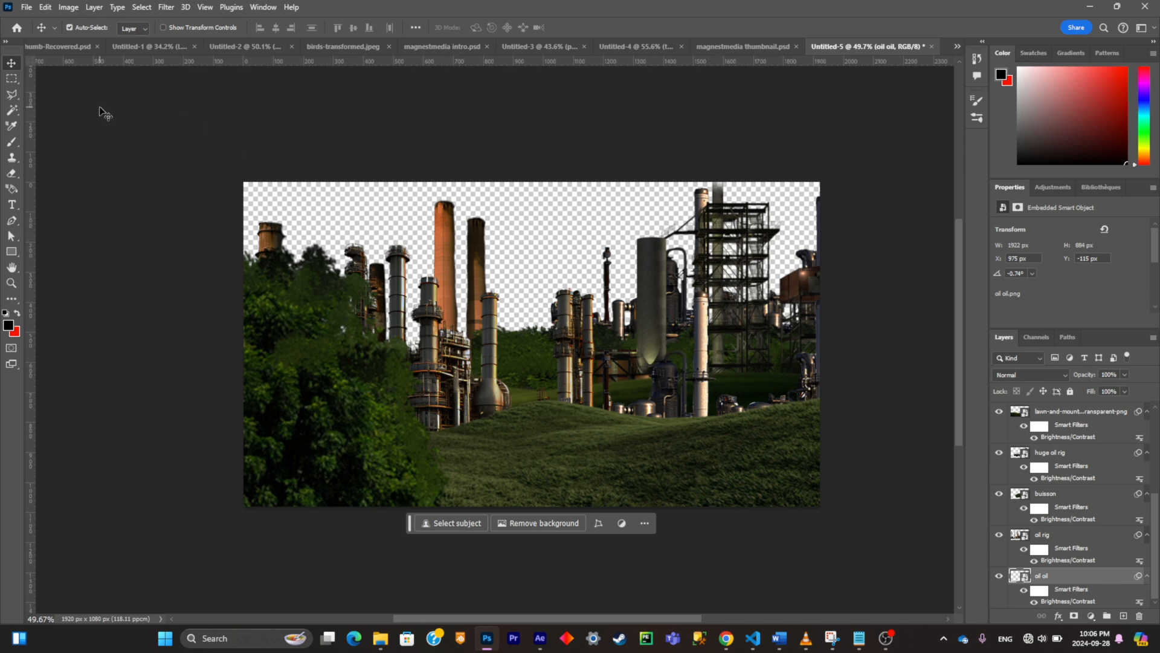
Step: Save the layered scene as a Photoshop document named scener.psd in the Downloads folder
key(ctrl+shift+s)
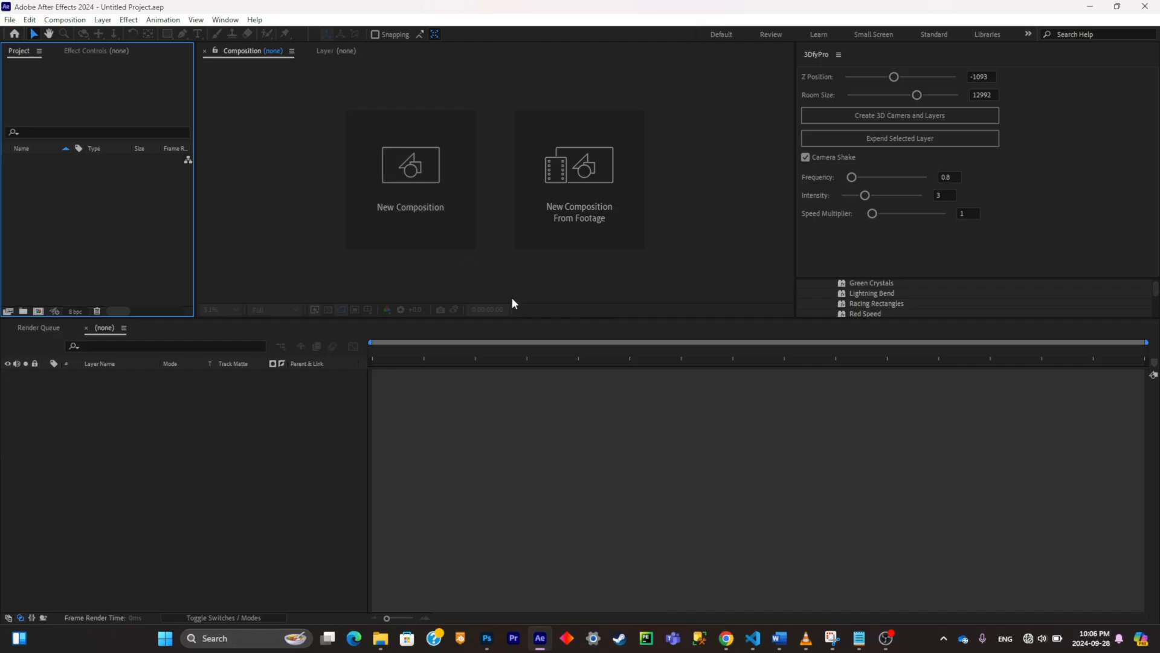
Step: Switch to After Effects, create a new composition, and import scener.psd as a Composition with Editable Layer Styles
click(441, 205)
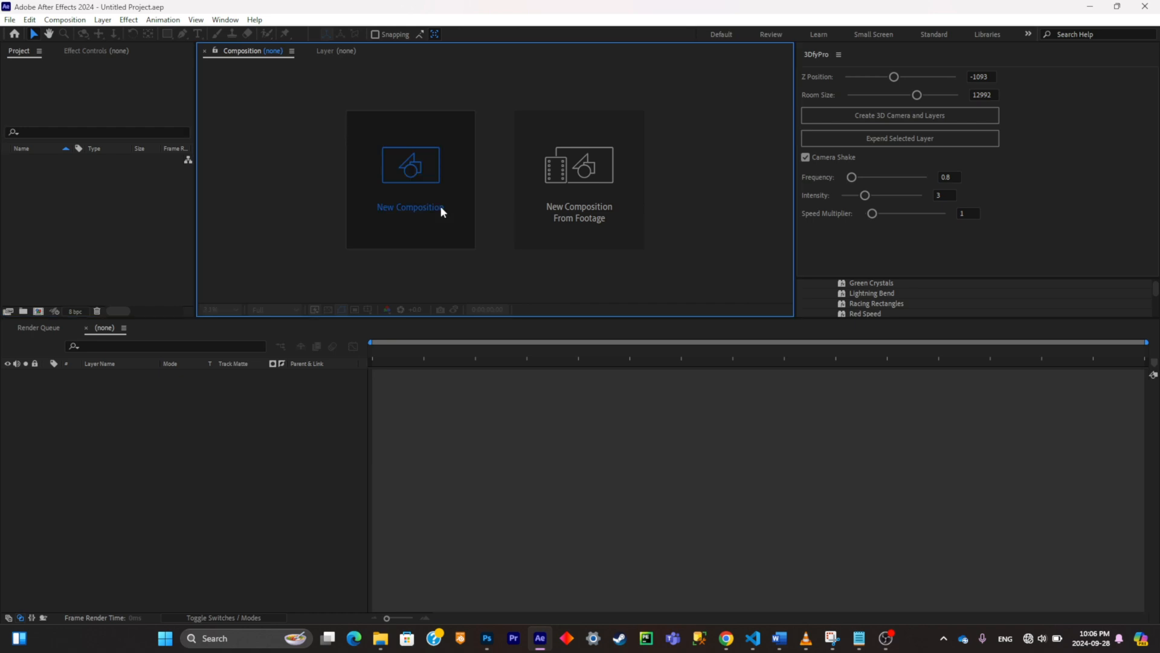
mouse_move(380, 639)
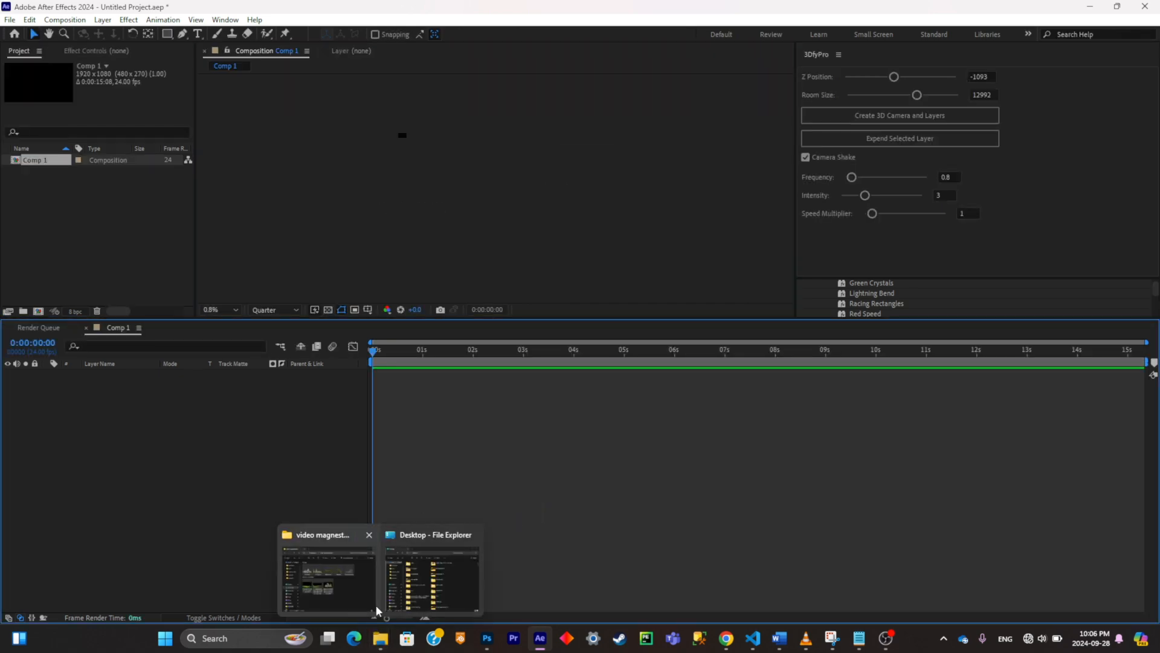
click(364, 477)
click(658, 399)
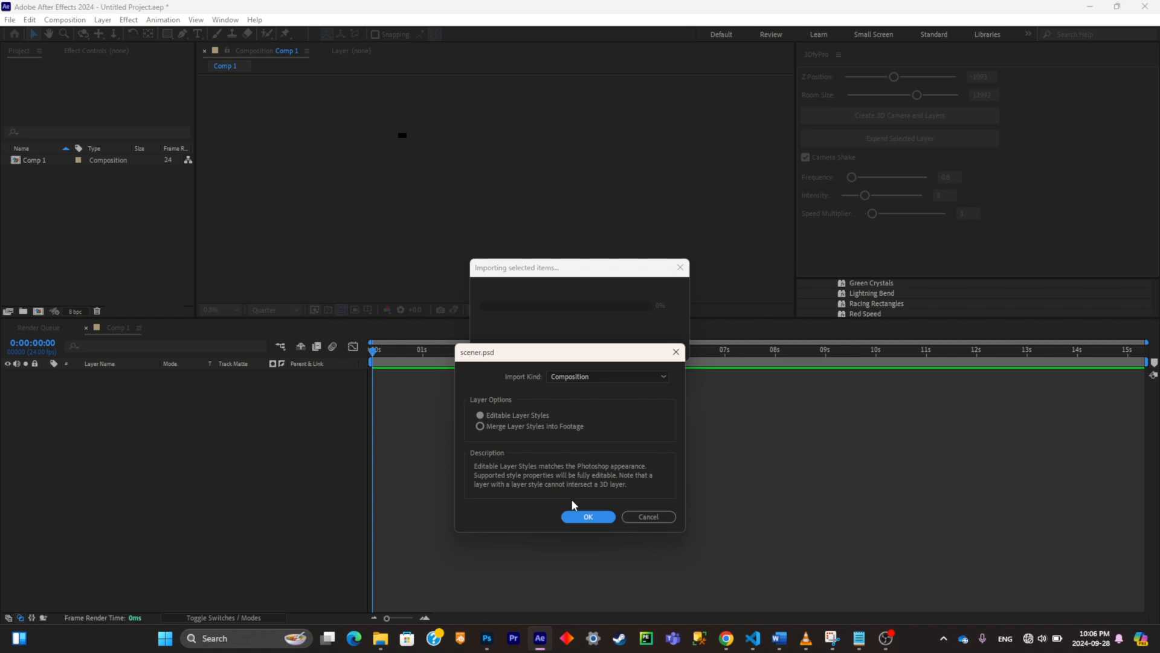
click(586, 517)
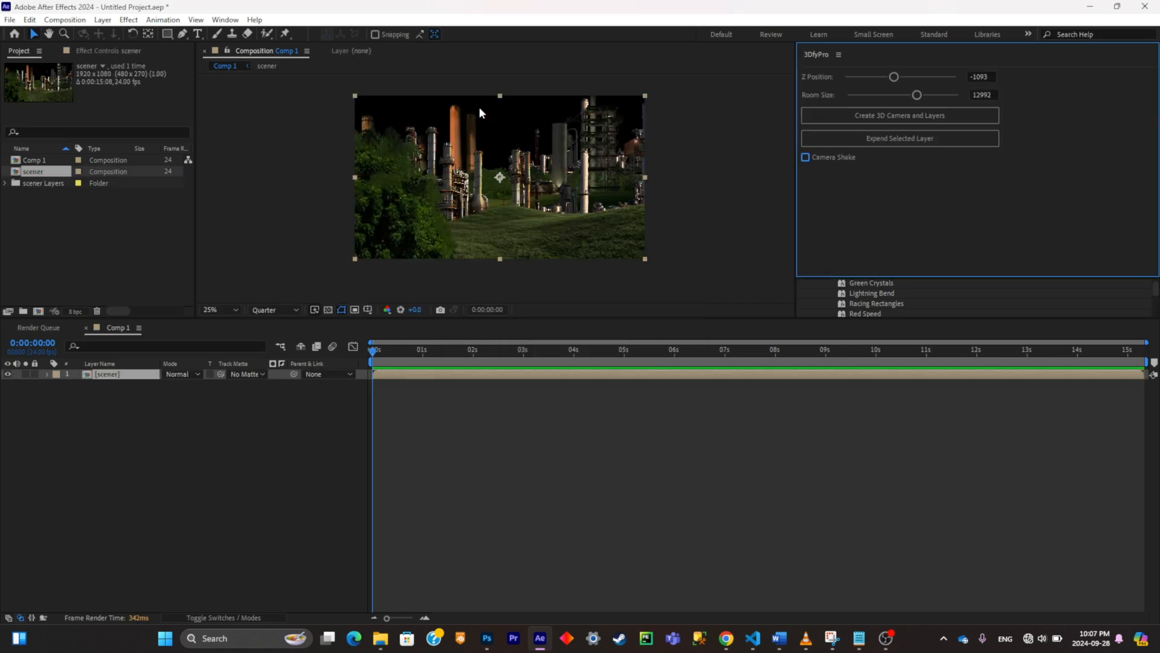
Step: Open the nested scener composition and add the Dark Clouds .mp4 from the Downloads folder to it
double_click(108, 375)
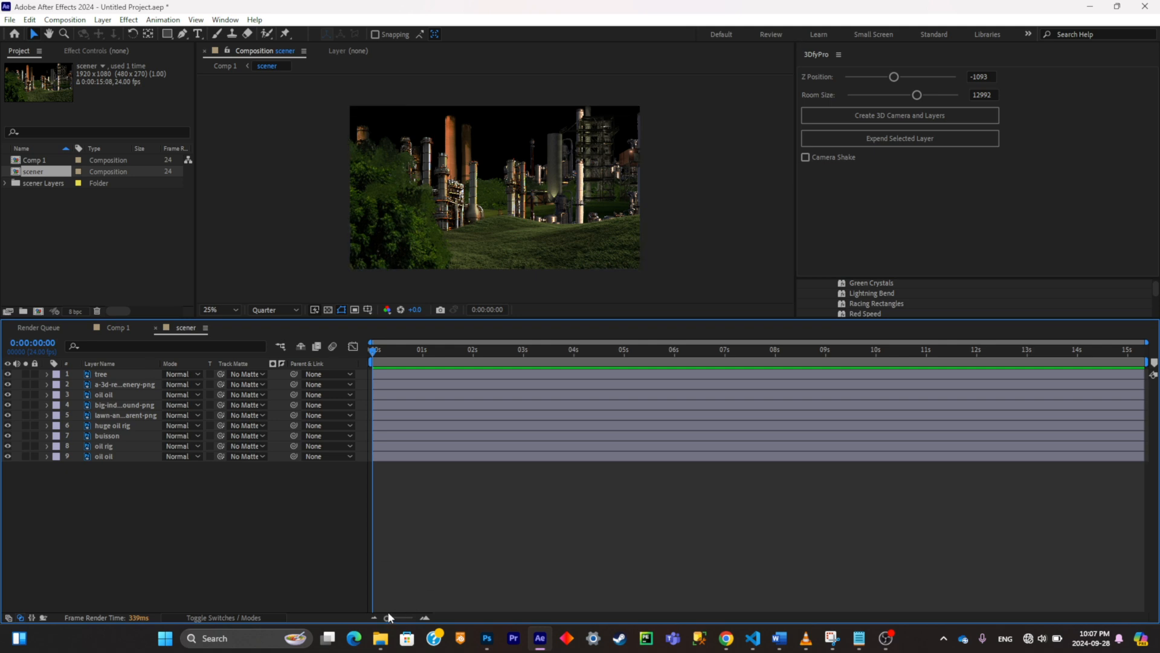
mouse_move(380, 638)
click(330, 568)
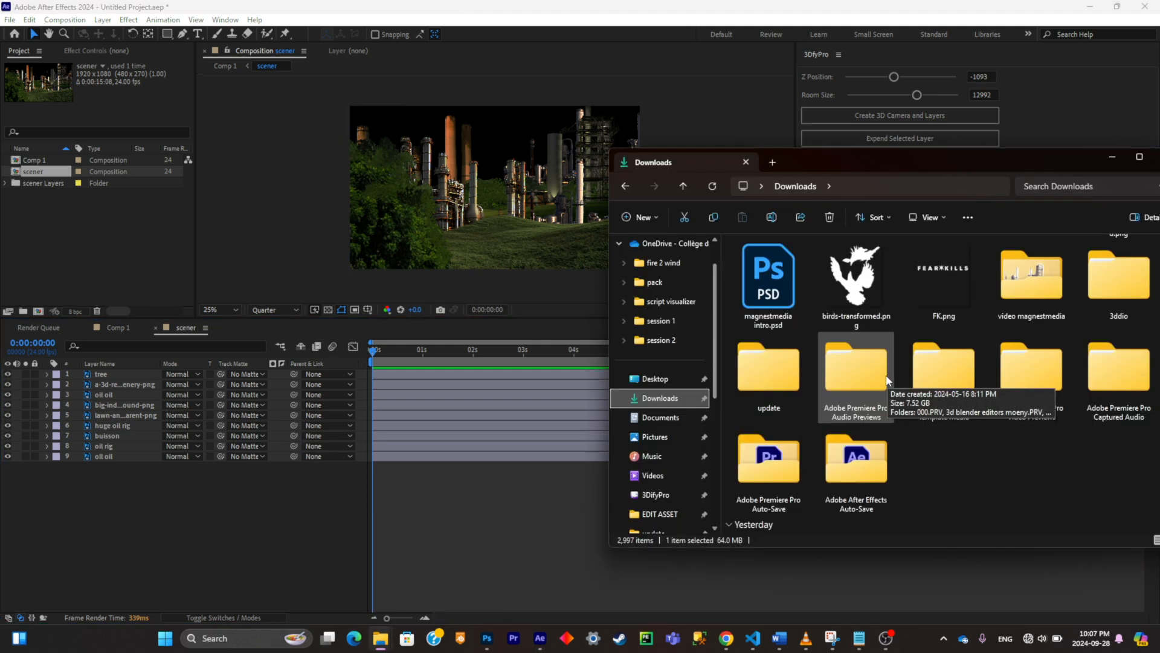
scroll(887, 380, down, 10)
drag(887, 380, 347, 475)
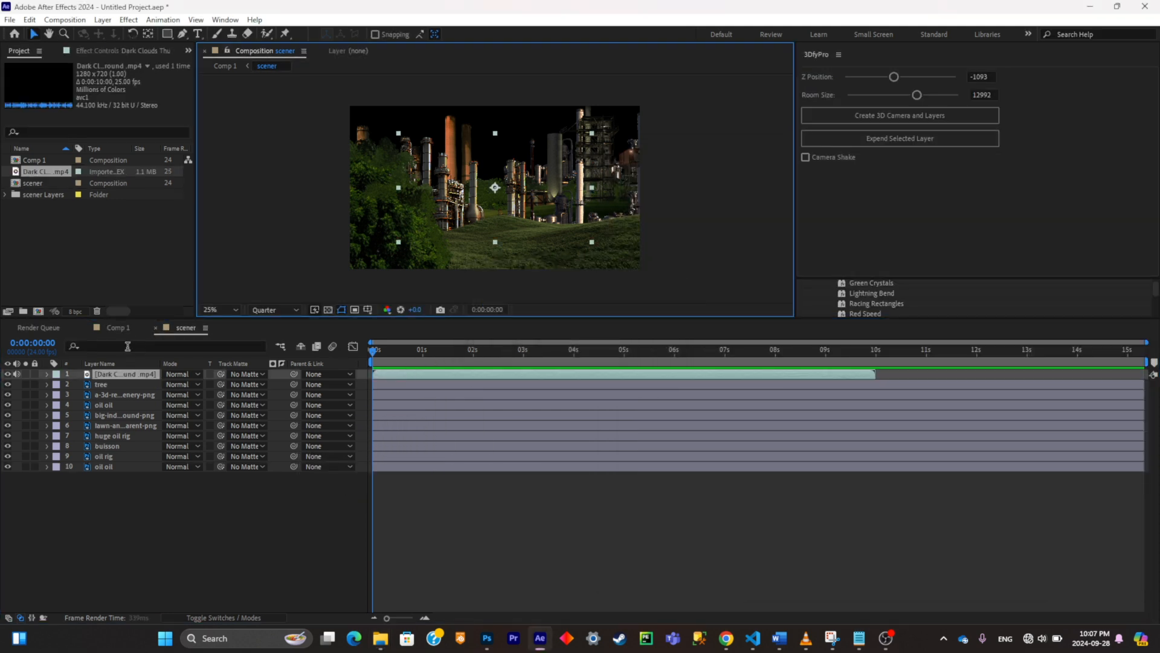
Step: Place the Dark Clouds video beneath all other layers and scale it to 162% so it fills the sky
drag(128, 374, 146, 470)
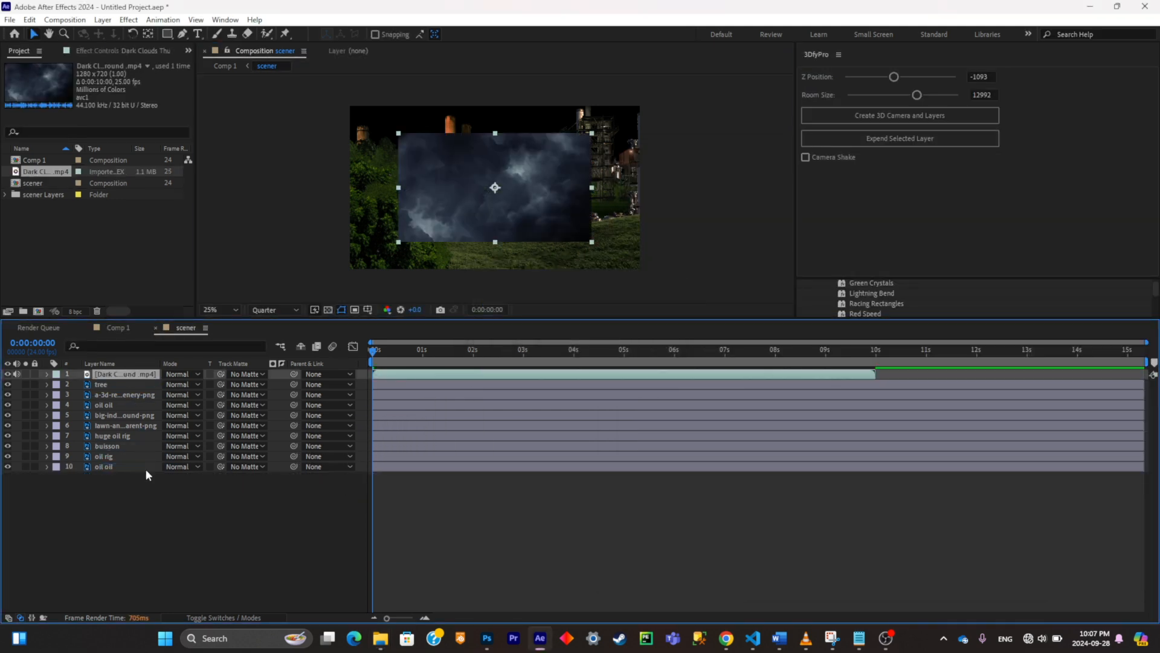
key(s)
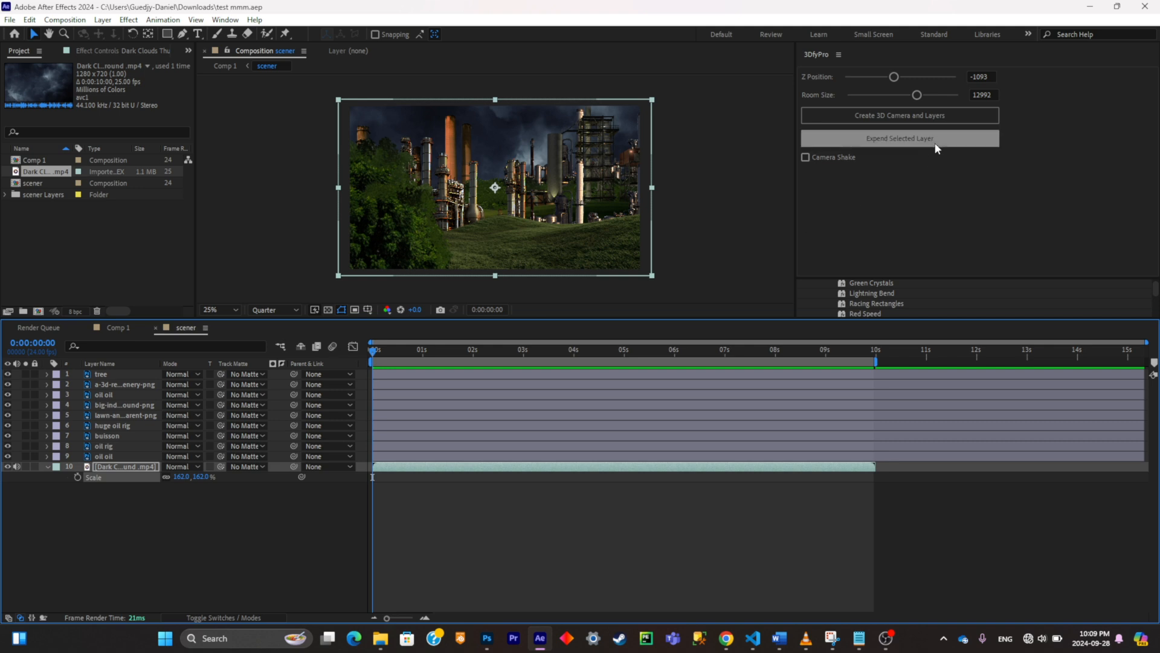
Step: Generate the 3D camera and layers with 3DfyPro at Z Position -874 and show the composition in two views
click(942, 122)
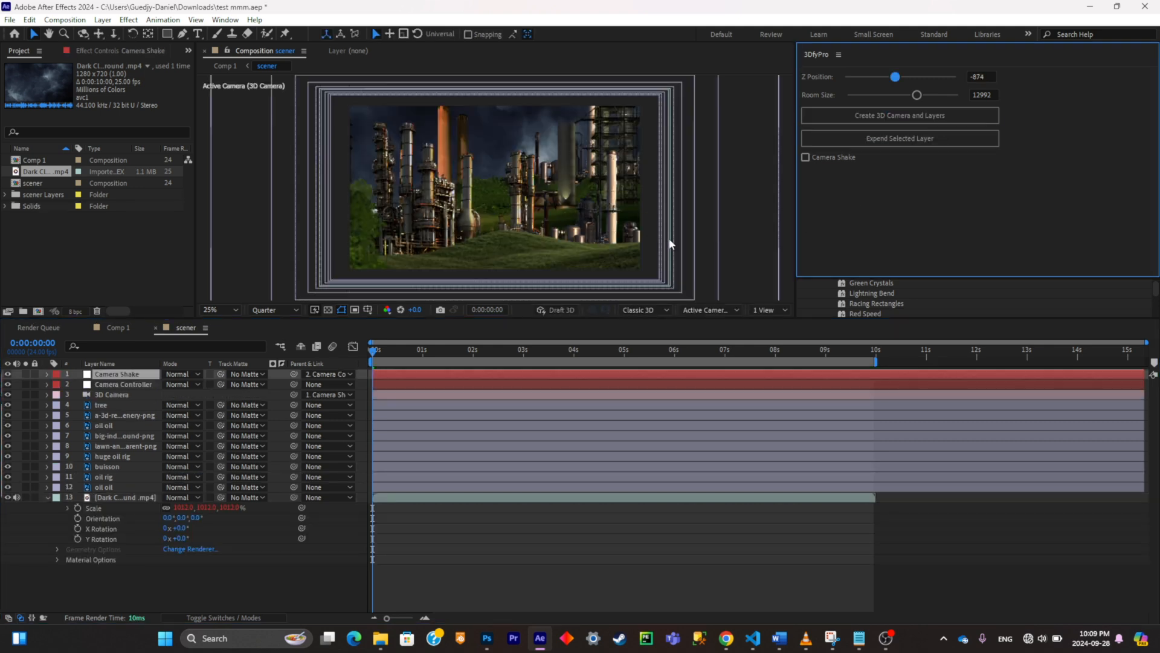
click(774, 309)
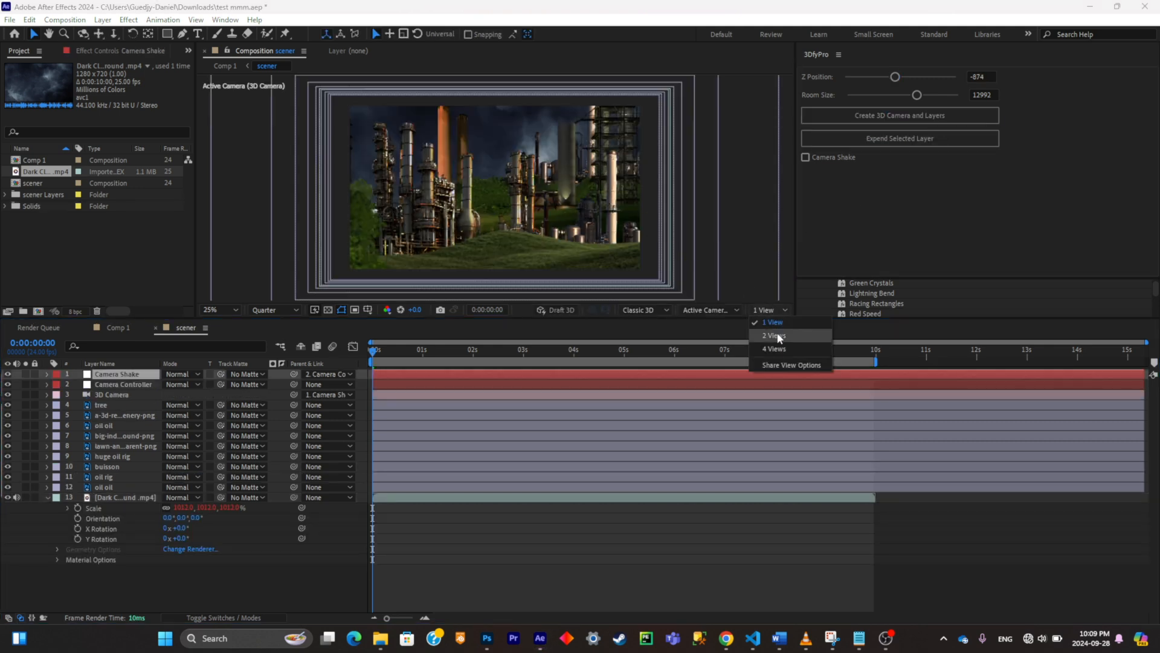
click(774, 322)
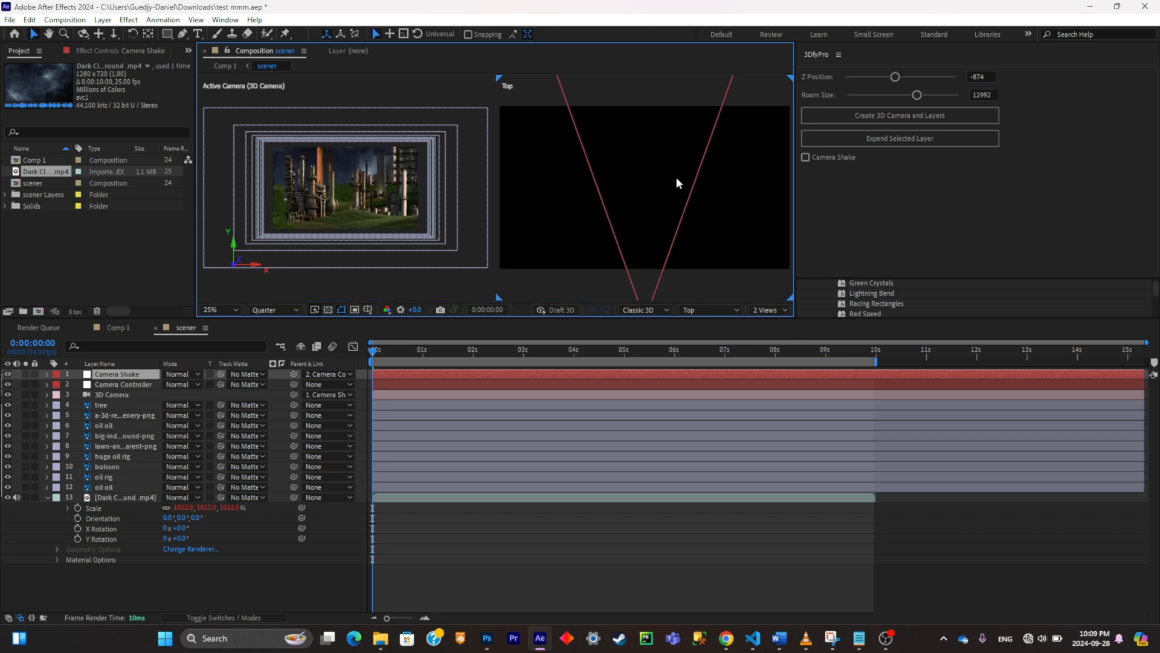
scroll(676, 176, down, 3)
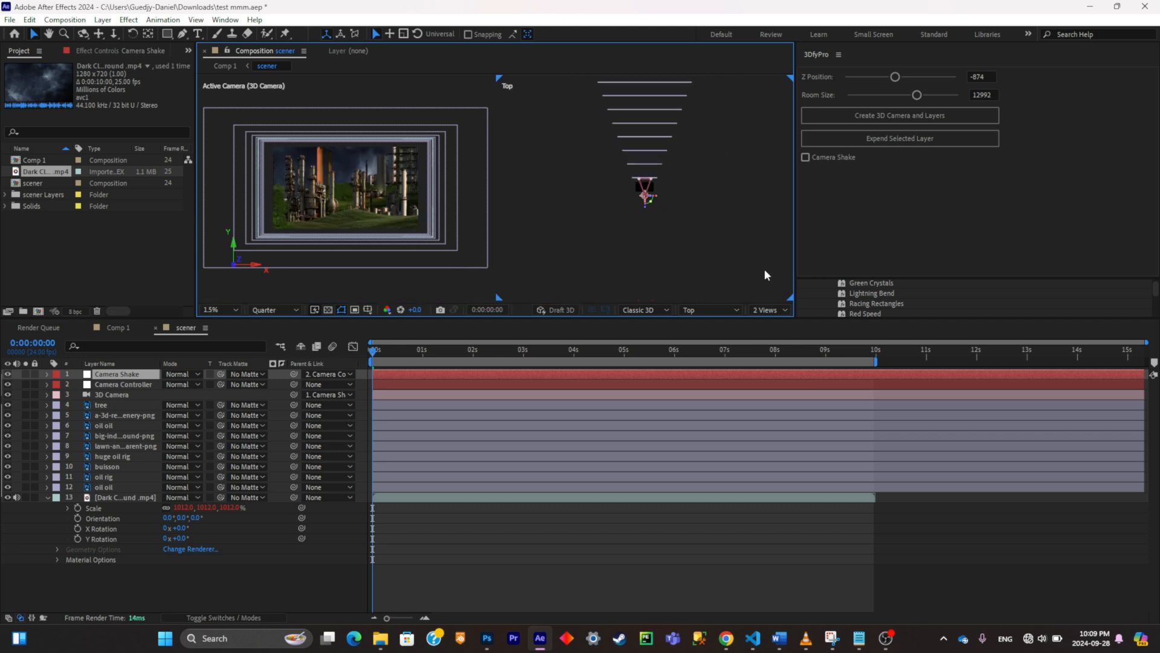
Step: Set the 3DfyPro Room Size to 18495 to spread the layers farther apart in depth
click(767, 309)
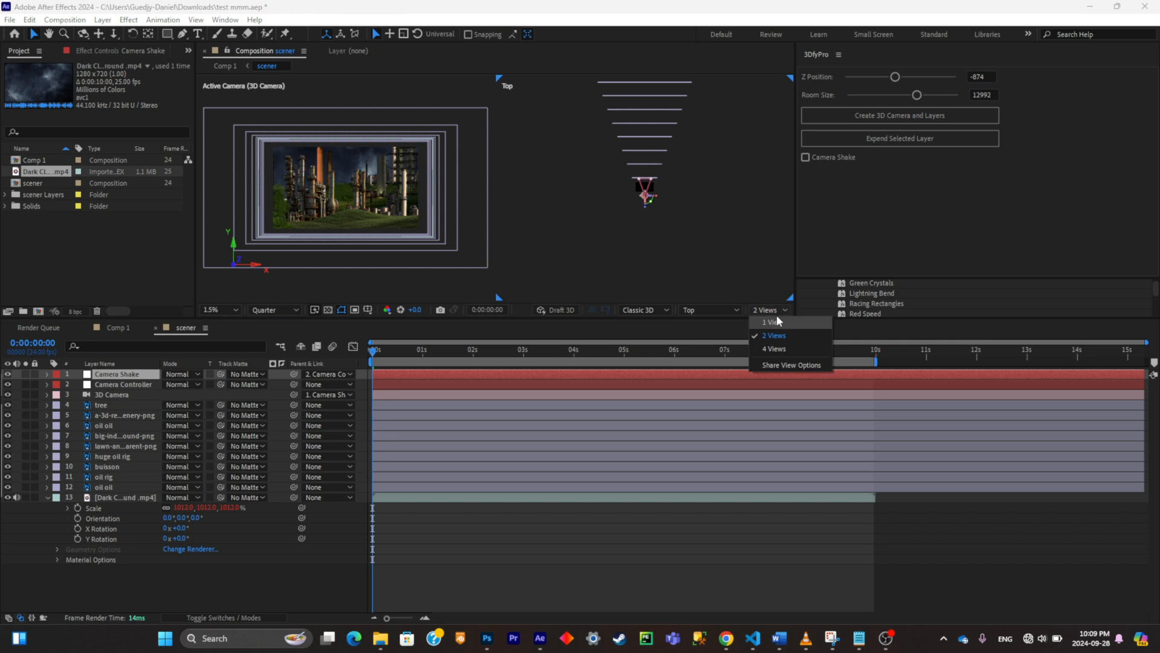
drag(917, 95, 954, 98)
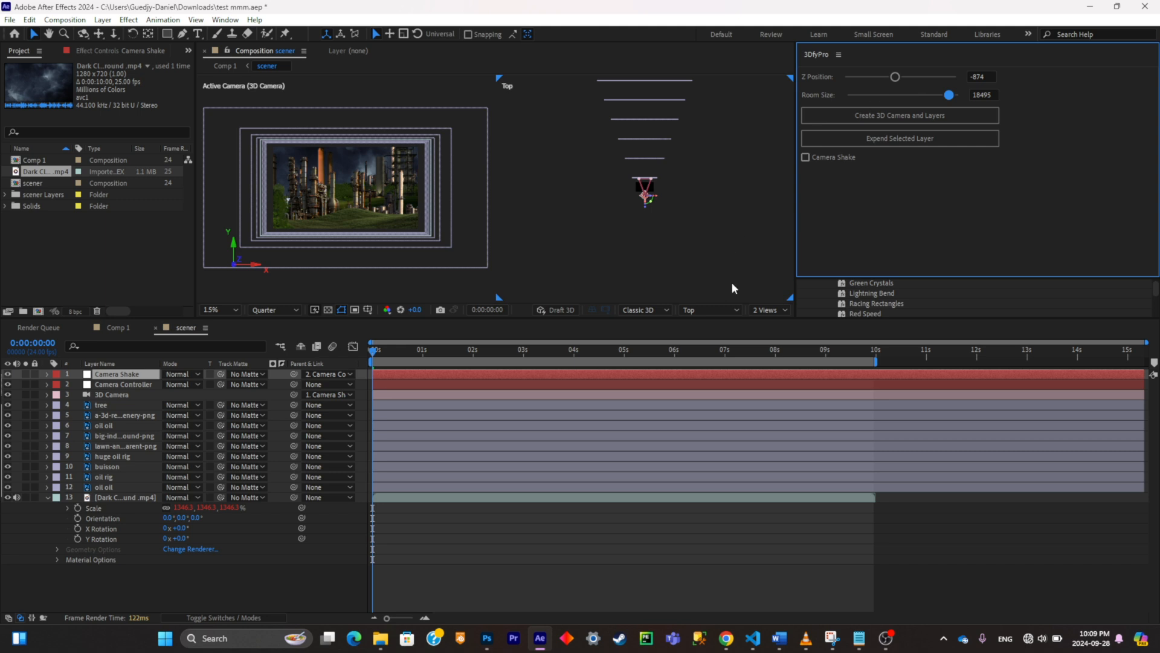
click(763, 310)
click(785, 318)
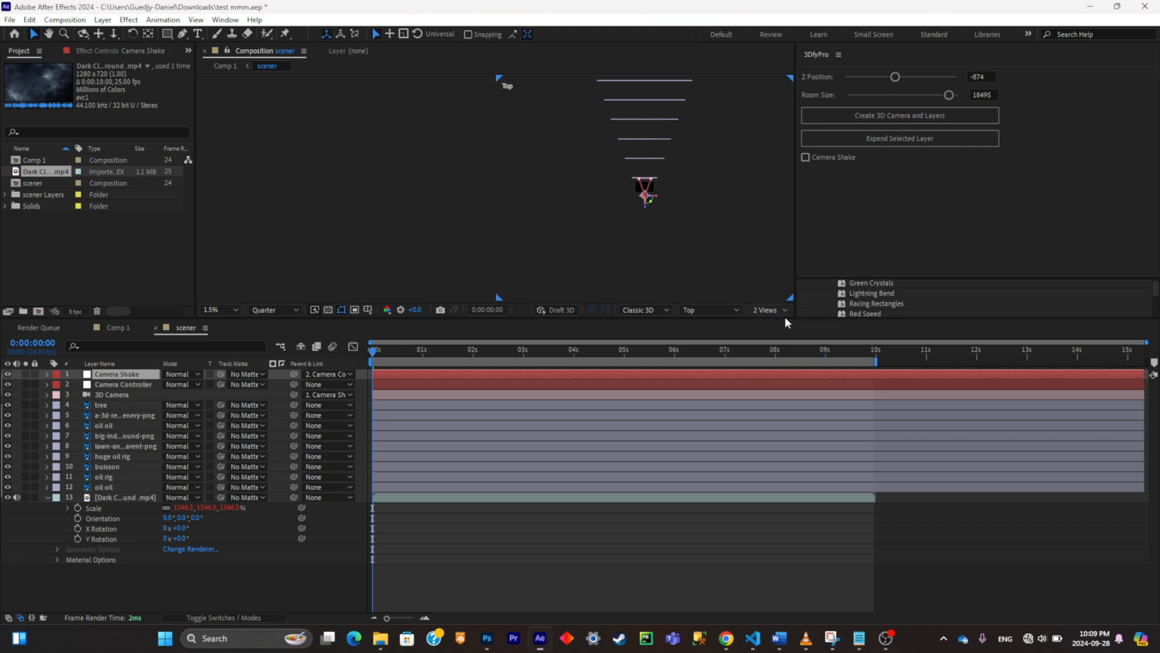
key(space)
drag(695, 230, 701, 271)
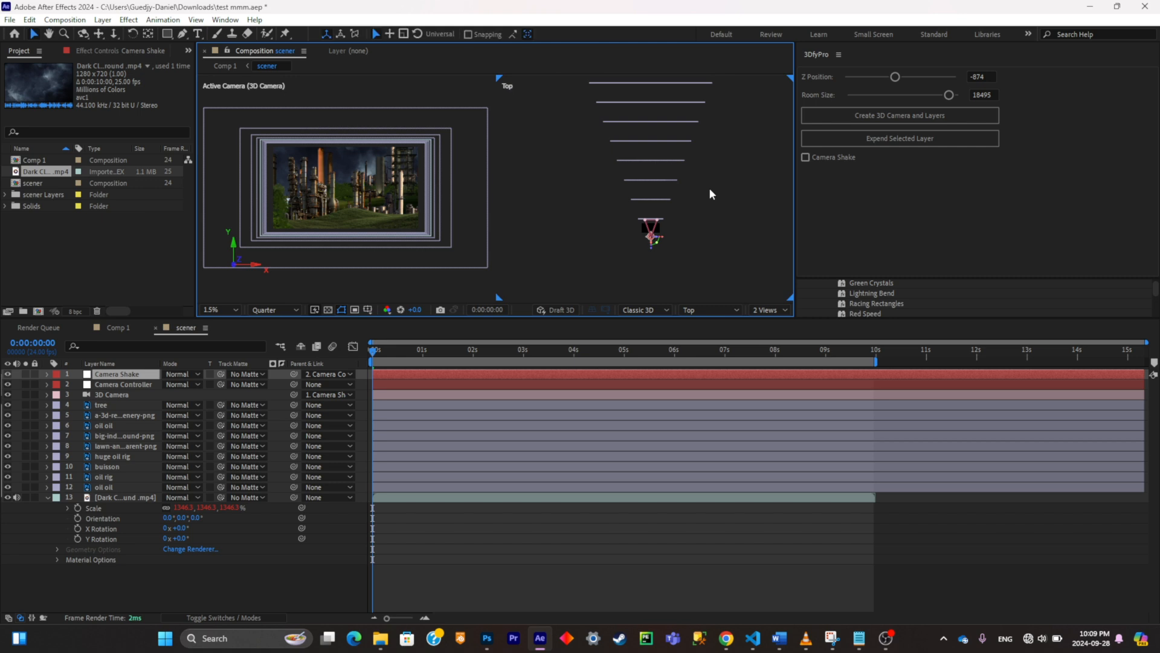
key(space)
drag(716, 173, 715, 207)
scroll(714, 208, down, 3)
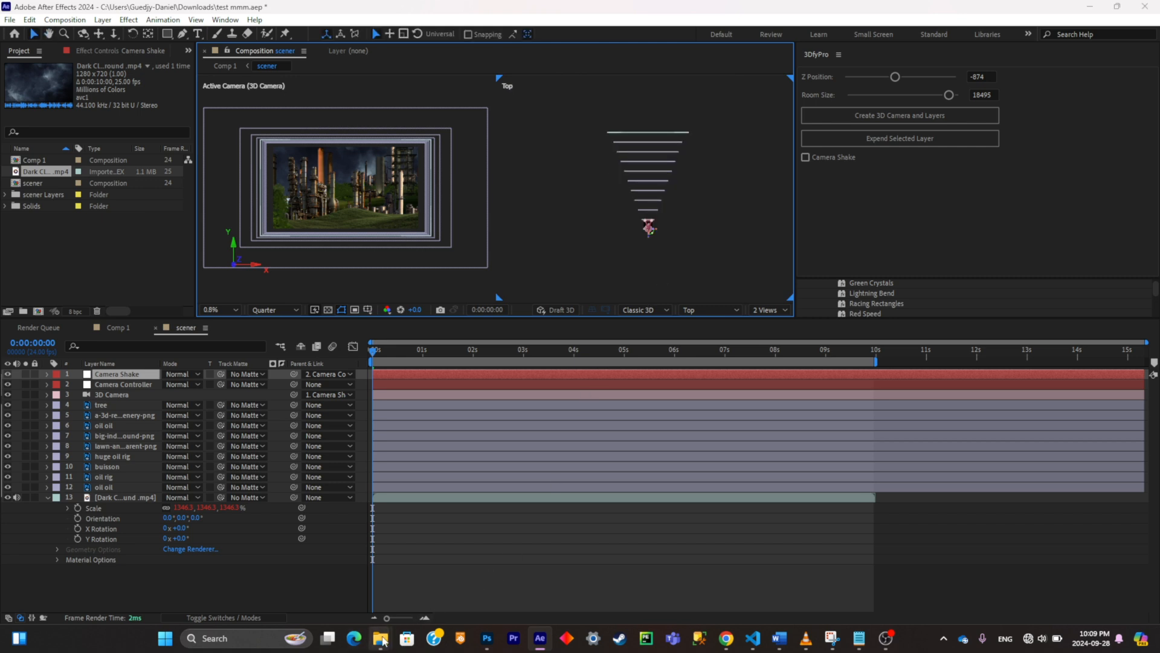
Step: Import the statue .glb 3D model from the file folder into the scener composition, accepting the import settings
mouse_move(380, 637)
click(357, 583)
drag(1033, 468, 339, 579)
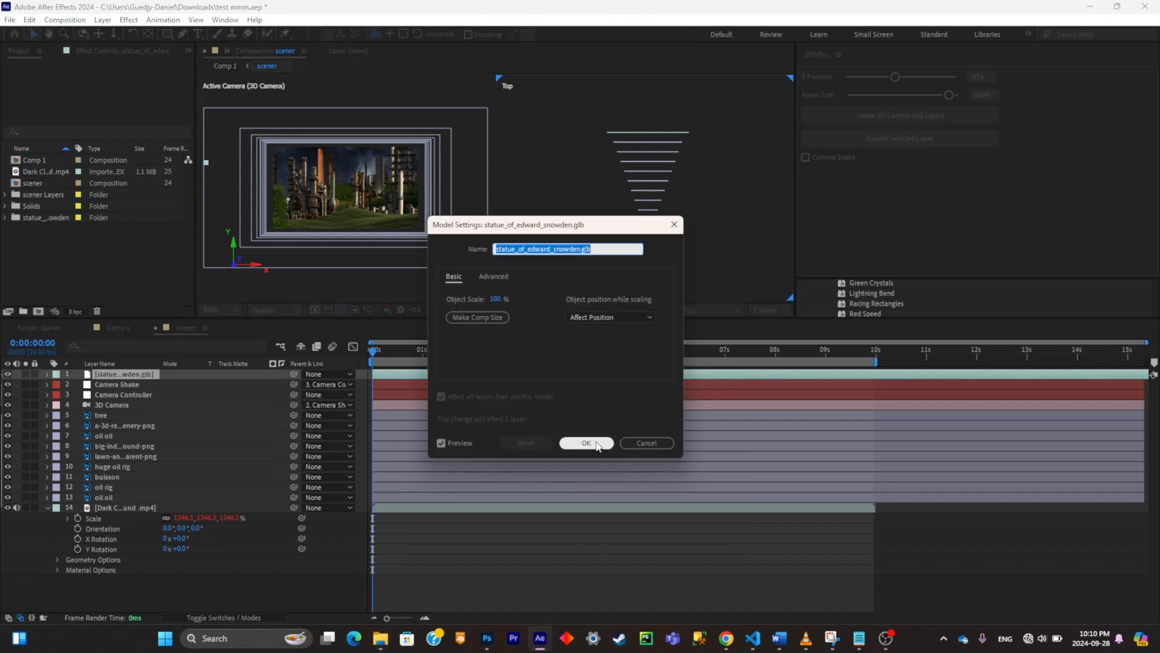
click(585, 443)
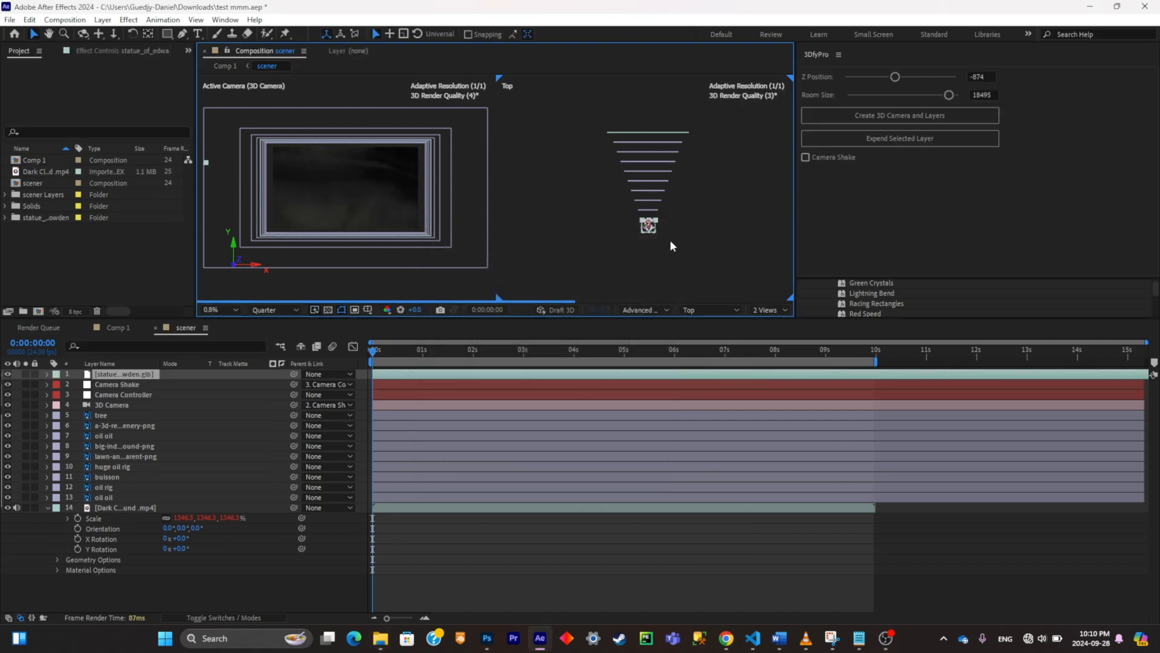
Step: Move the statue model back in depth from the camera to just in front of the farthest layer
scroll(667, 237, up, 2)
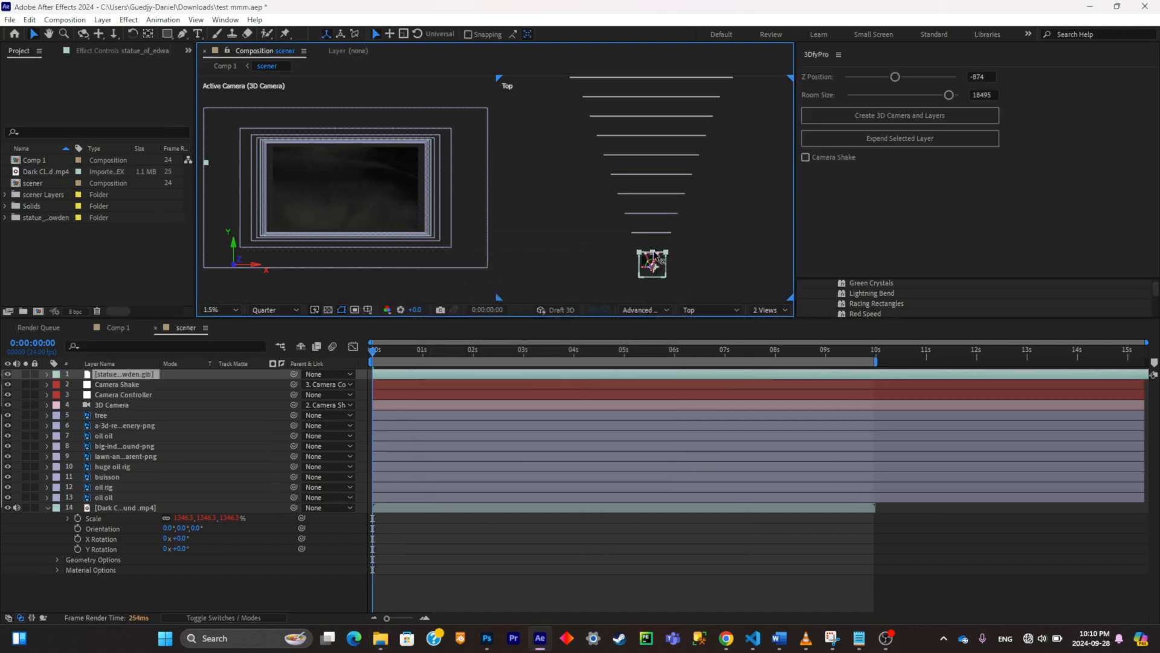
drag(653, 260, 656, 77)
scroll(681, 85, down, 2)
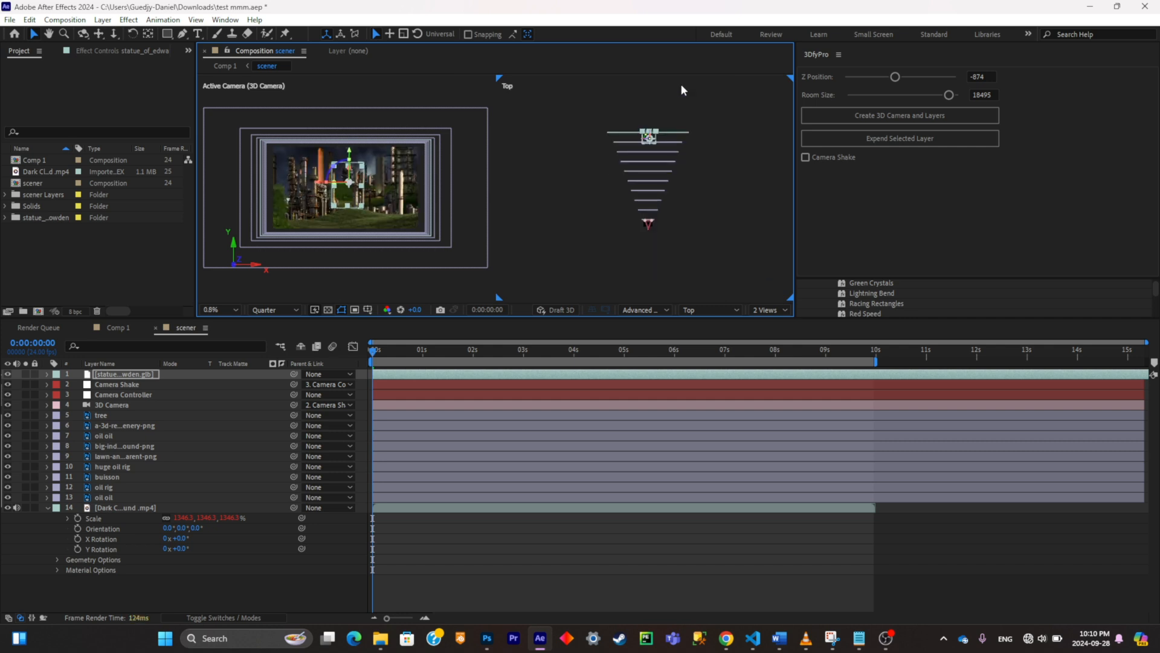
Step: Move the Dark Clouds layer farther back in depth, leaving a gap behind the statue model
click(675, 135)
scroll(664, 134, up, 2)
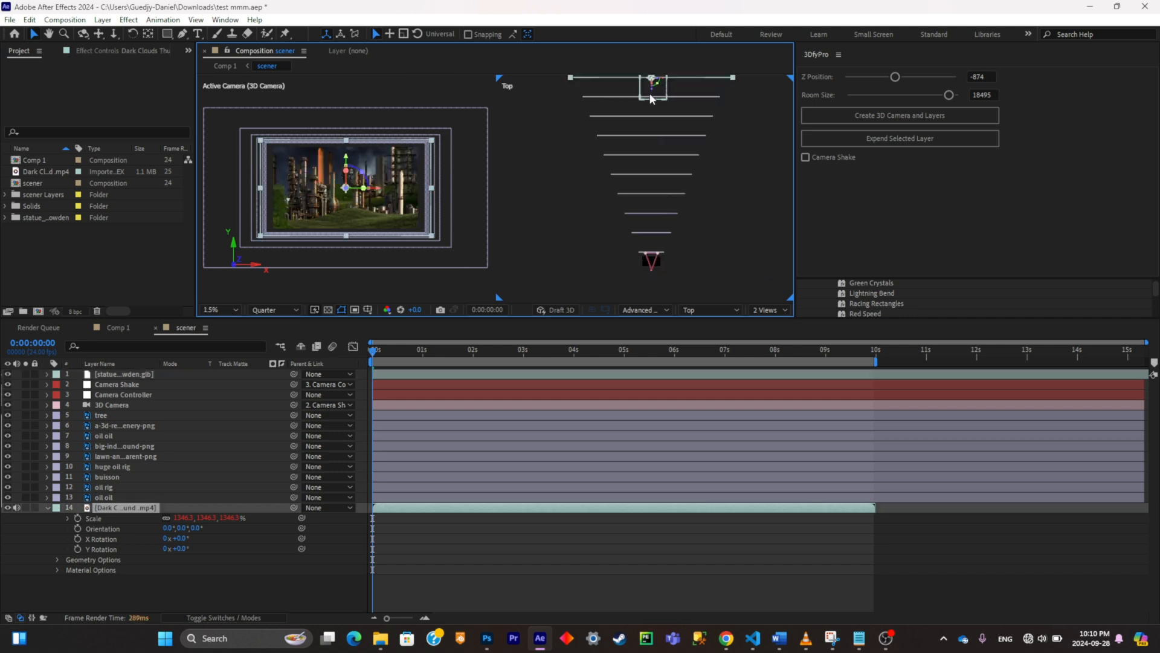
drag(712, 109, 712, 131)
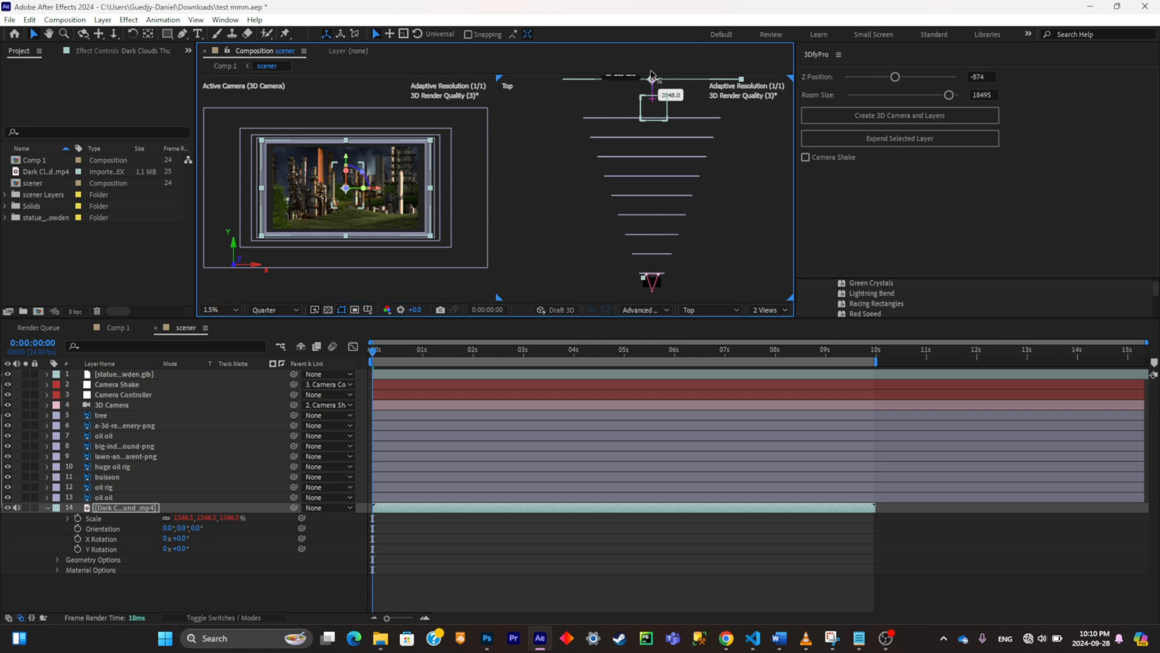
scroll(679, 105, down, 2)
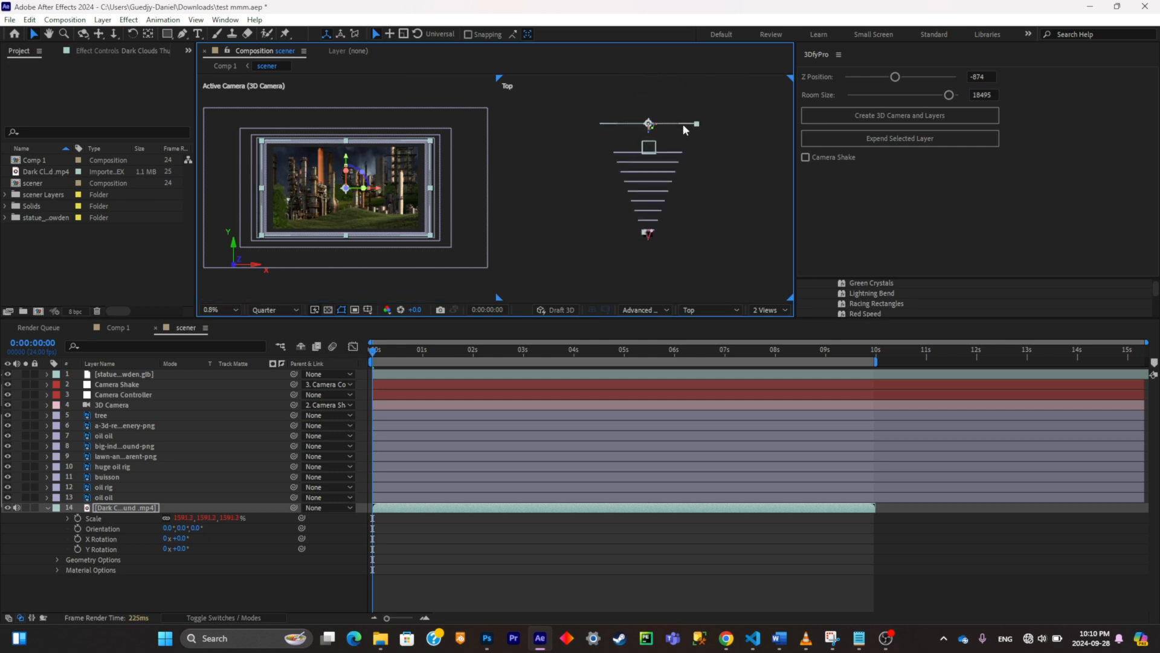
Step: Move the statue model slightly back in depth so it sits between the farthest industrial layer and the Dark Clouds layer
scroll(680, 121, up, 2)
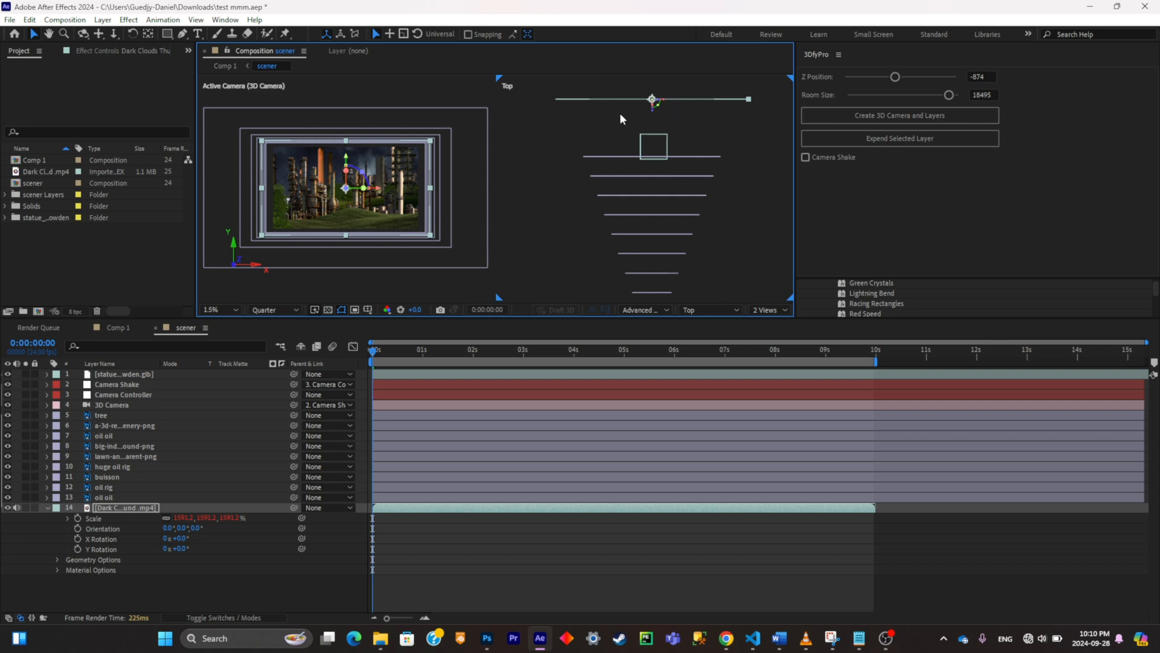
click(665, 133)
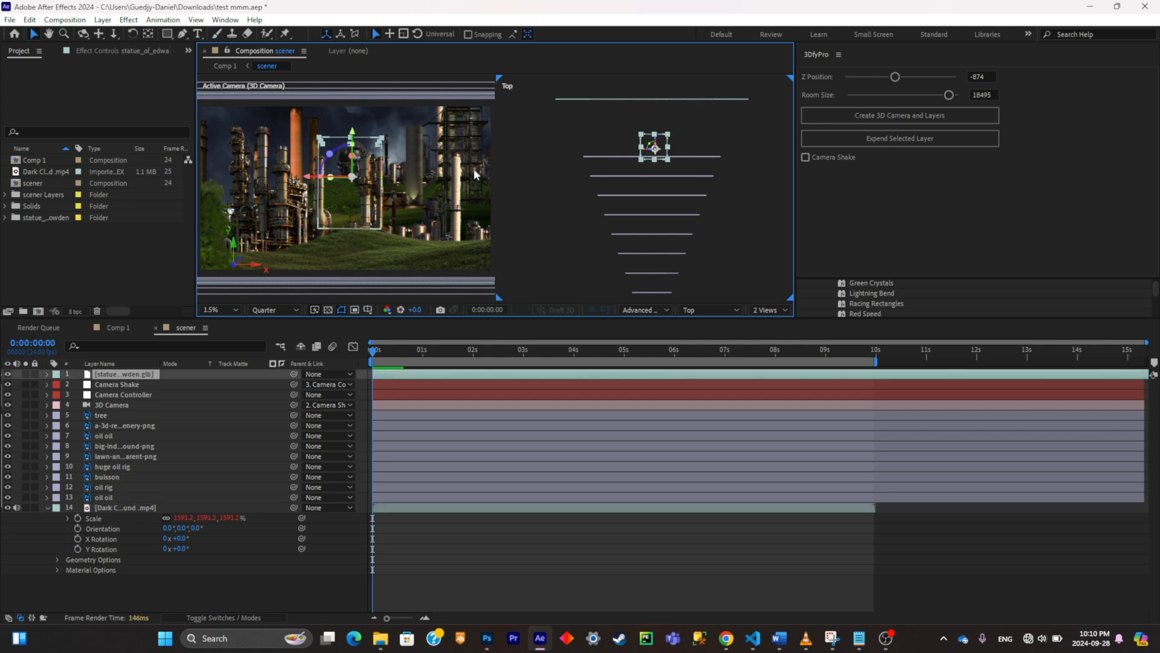
drag(652, 139, 652, 265)
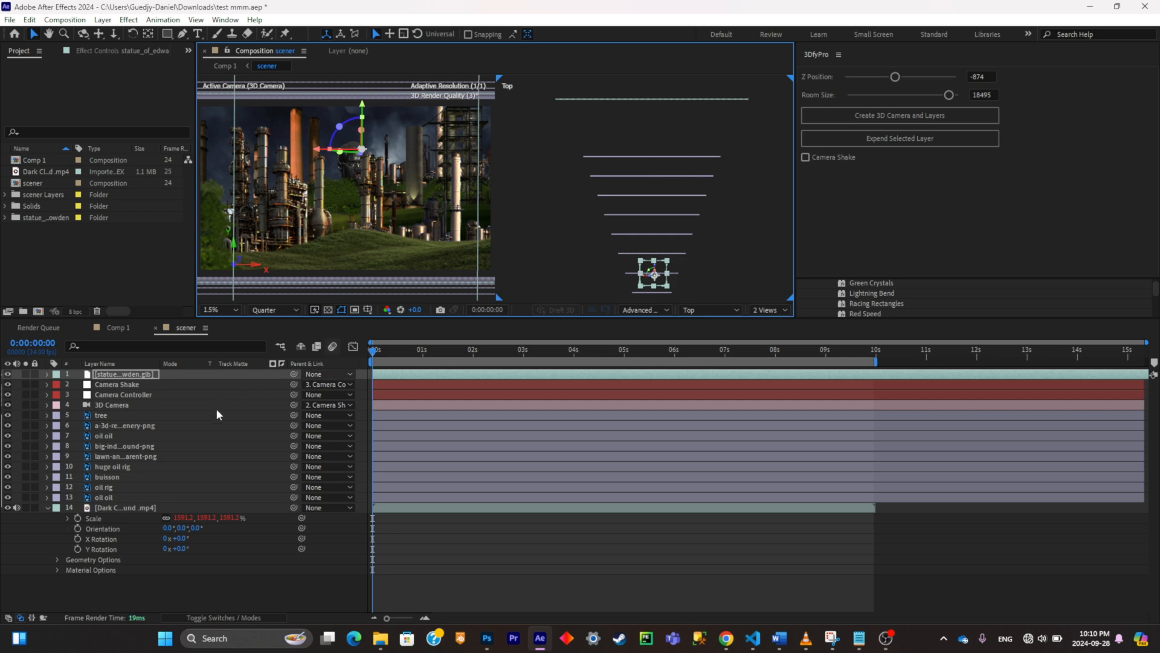
key(s)
key(ctrl+z)
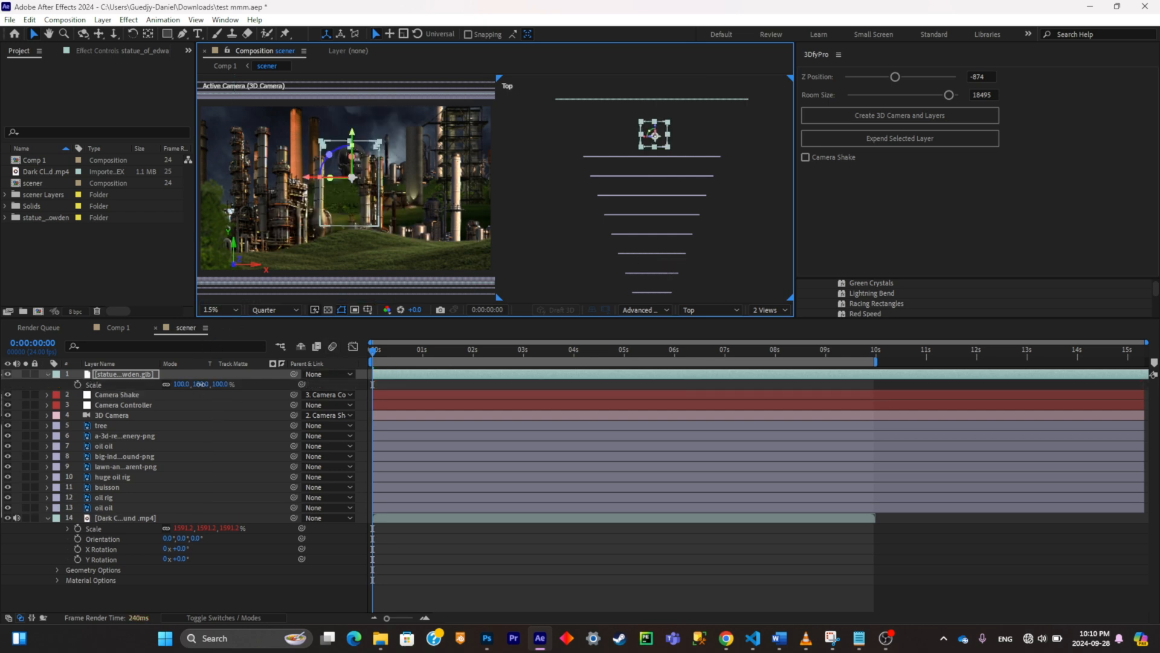
Step: Enlarge the statue model and rotate and reposition it so its face rises behind the industrial buildings
click(125, 436)
click(107, 488)
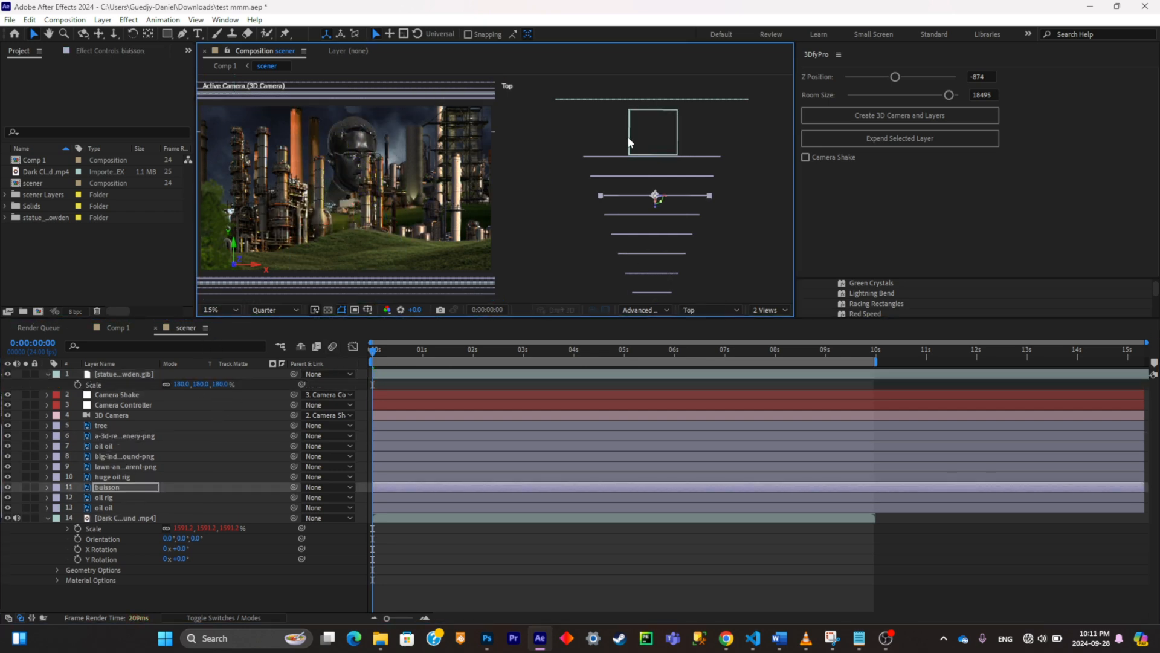
click(381, 136)
scroll(378, 139, down, 1)
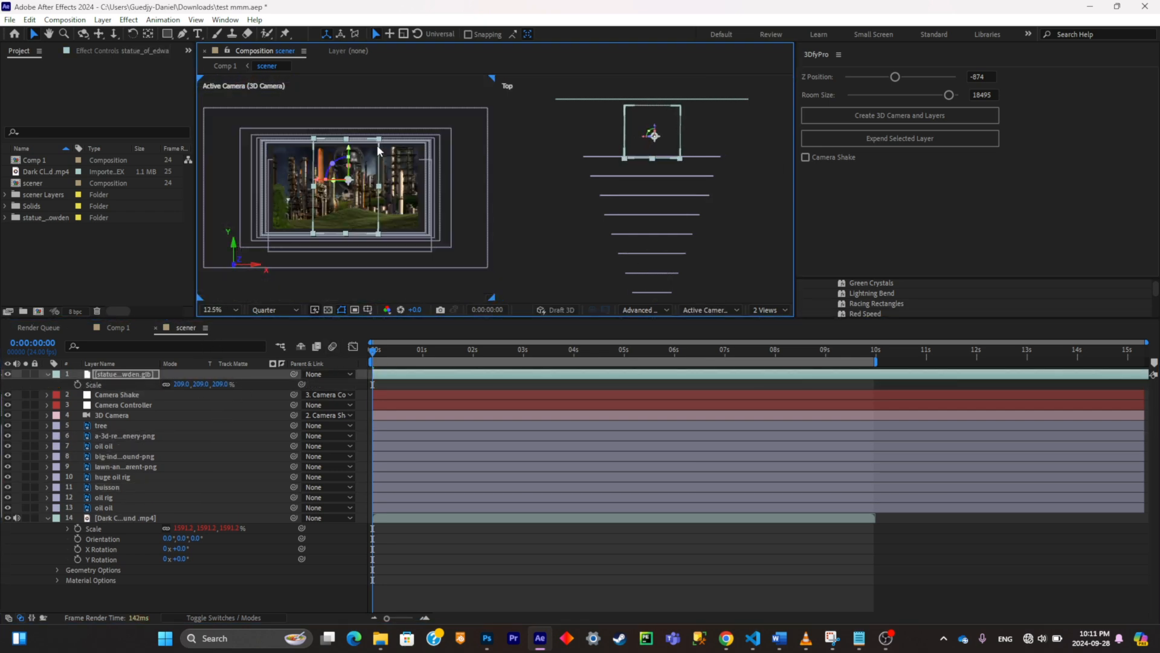
scroll(376, 144, up, 1)
drag(194, 384, 230, 385)
drag(329, 173, 337, 173)
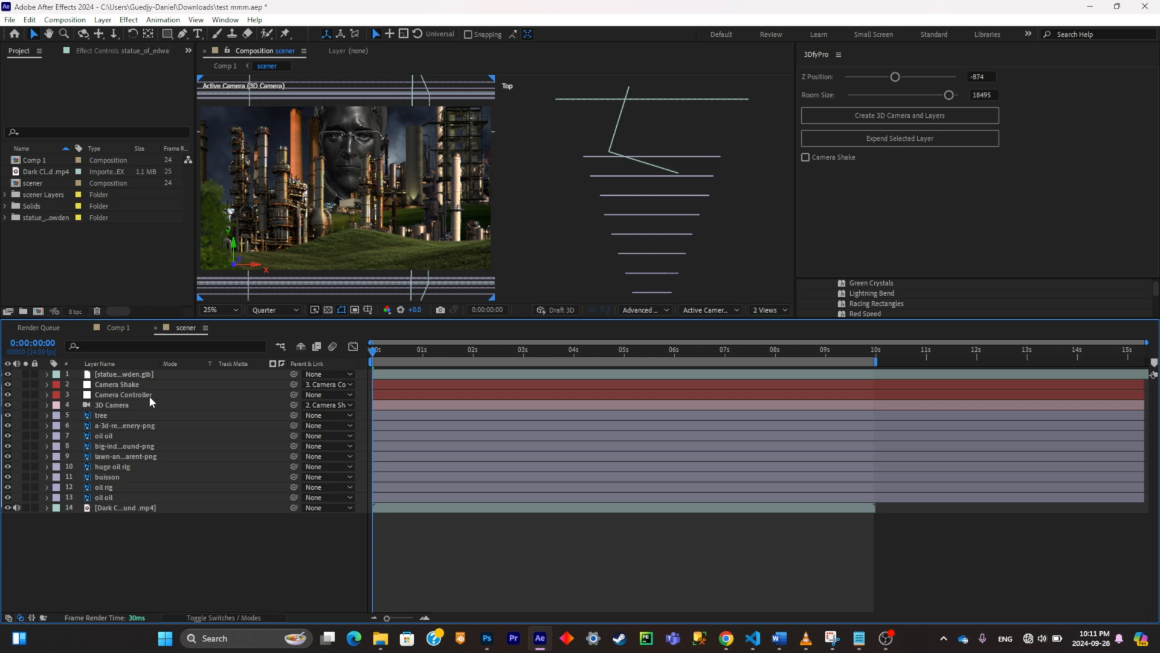
Step: Show the Camera Controller's Position and add a second keyframe at 0:00:05:02 beside the one at the start
click(150, 395)
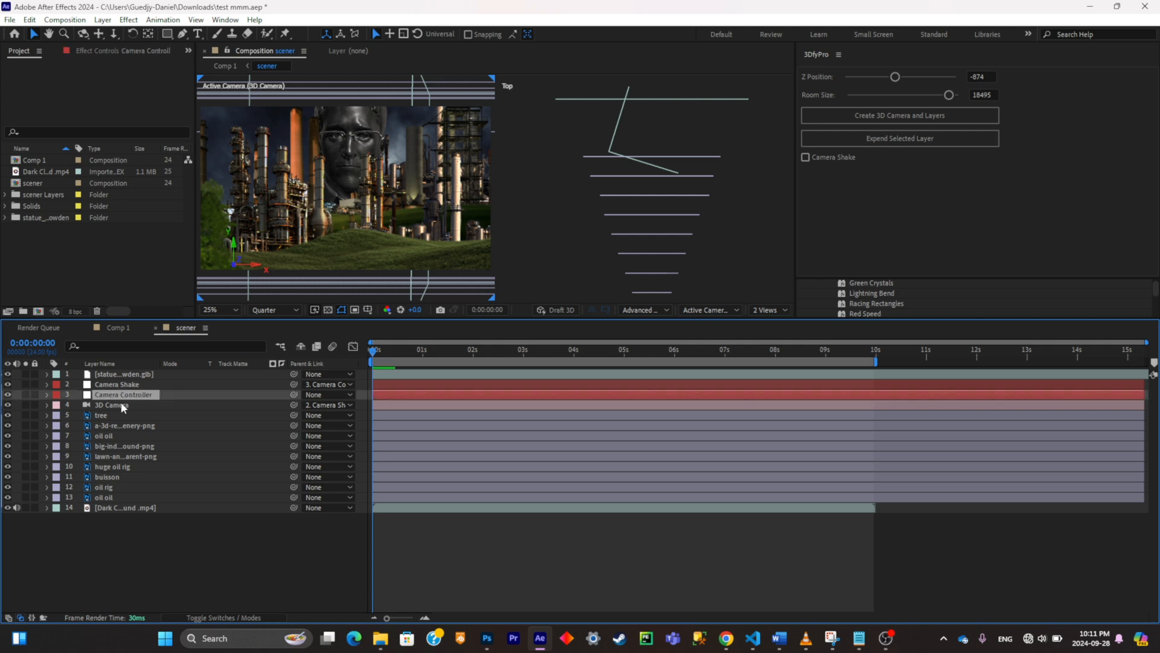
key(p)
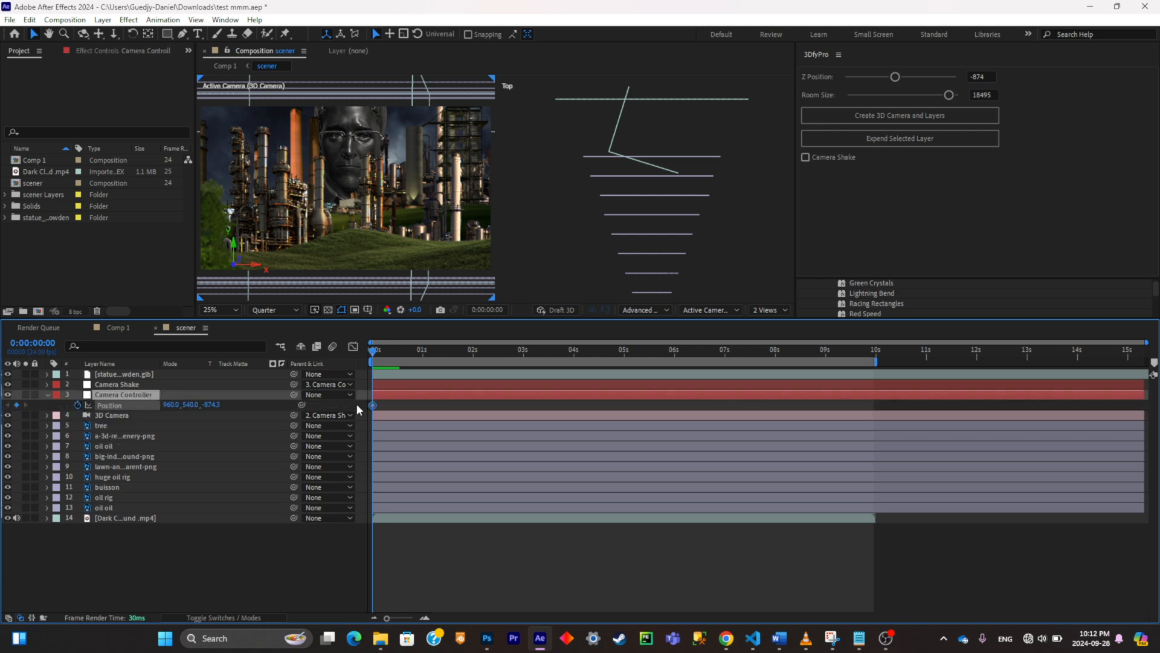
key(Return)
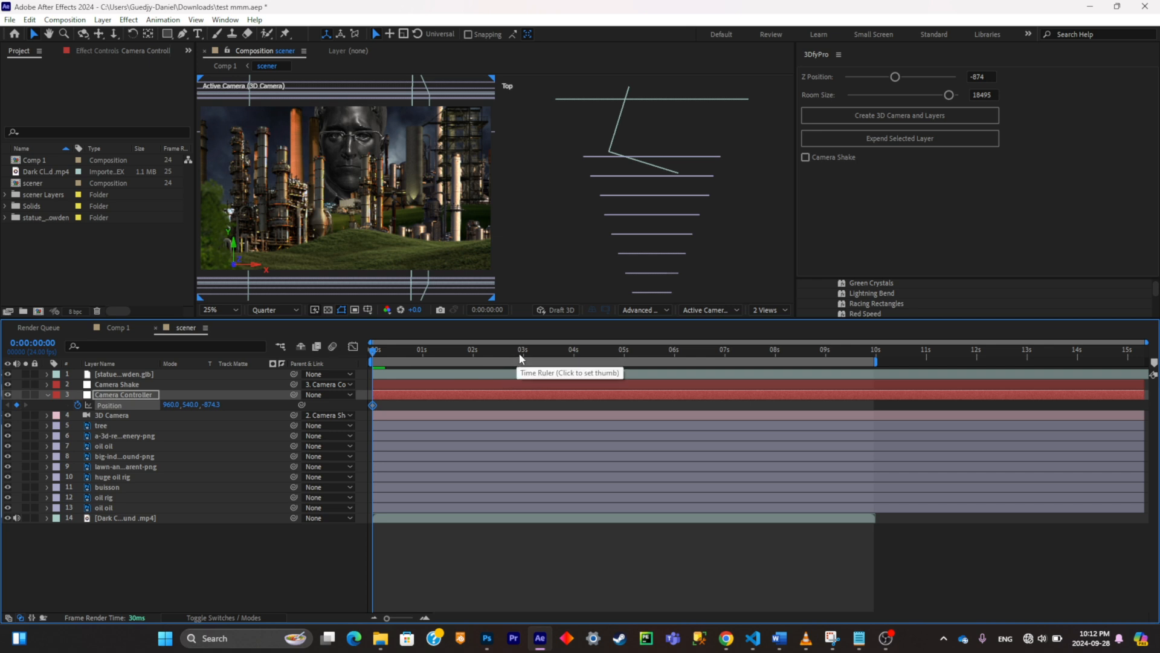
drag(521, 358, 629, 350)
click(17, 404)
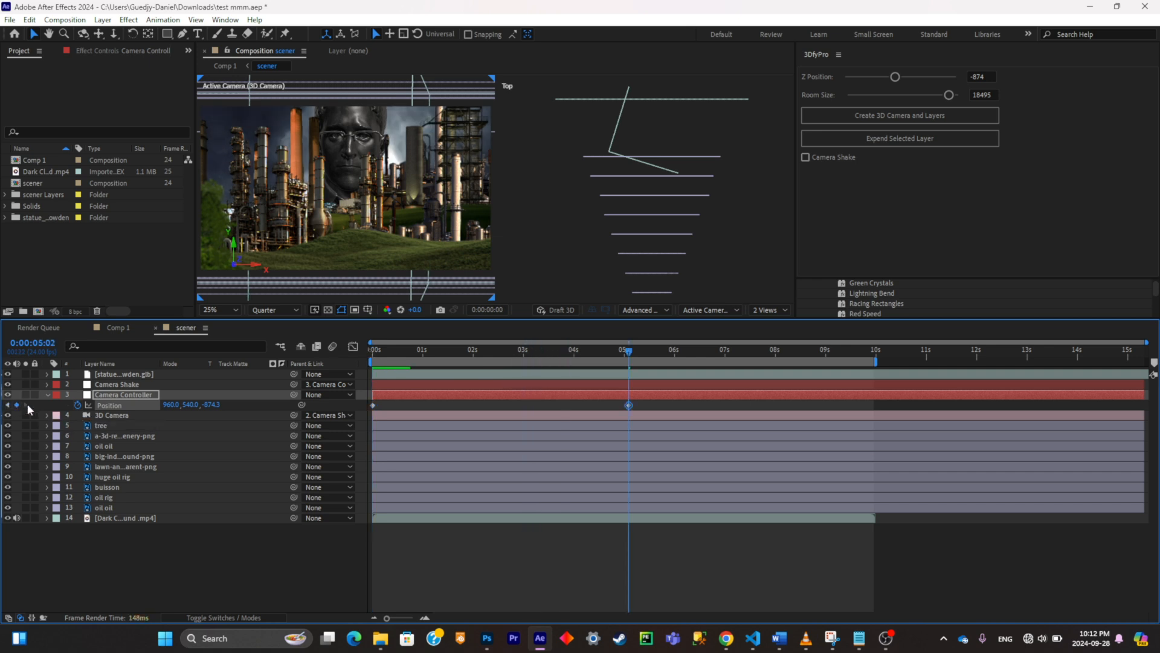
Step: Set the Camera Controller's Position at the first keyframe to 960, -2520, 10897.7, close to the statue's face
click(8, 405)
drag(216, 404, 518, 262)
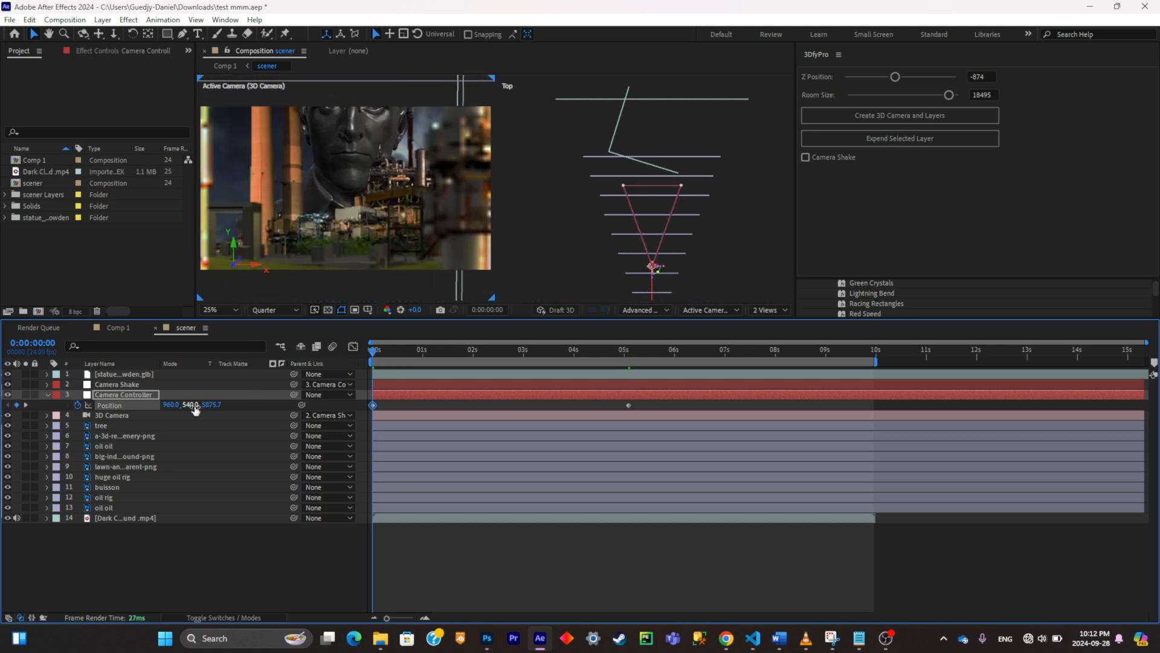
drag(212, 405, 52, 363)
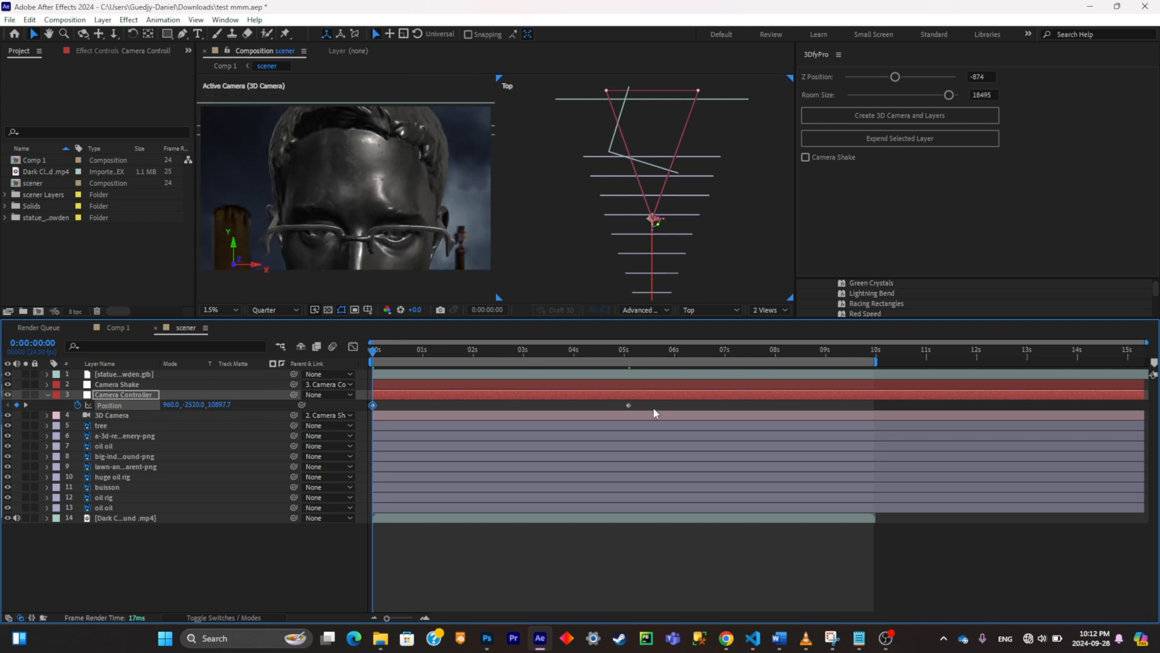
Step: Apply Easy Ease to both Camera Controller Position keyframes and preview the camera move
drag(654, 411, 352, 413)
key(F9)
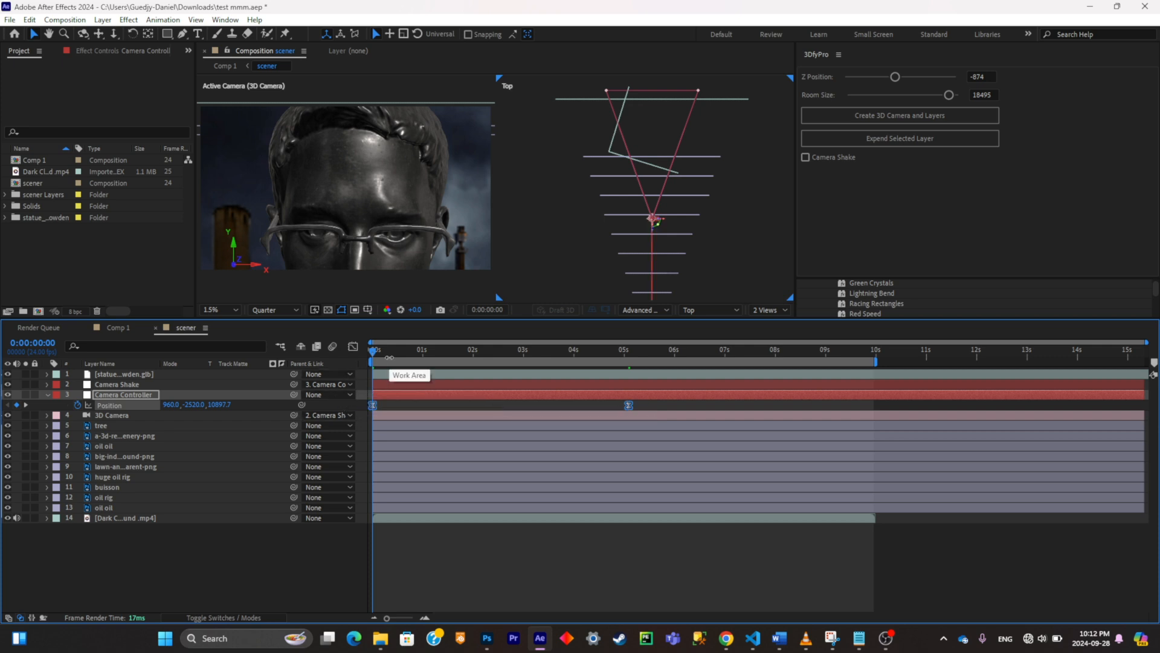
key(space)
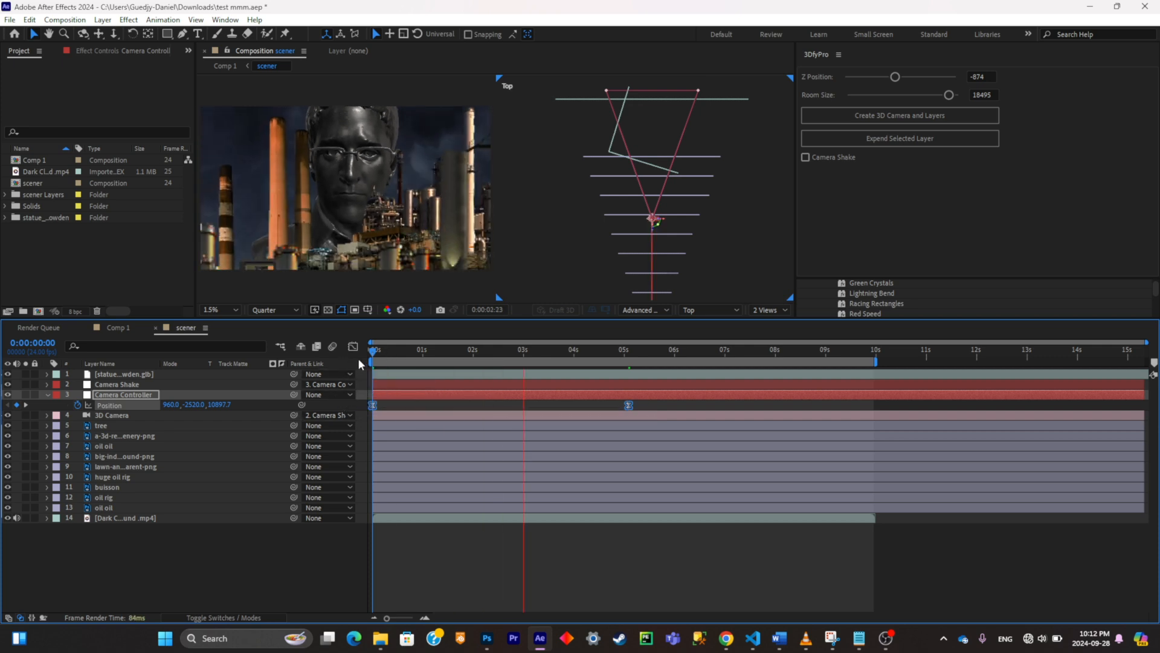
key(space)
Step: Pull the camera farther back at the end by setting the last Camera Controller Position keyframe to 960, 537.6, -1922.9
click(624, 351)
click(17, 405)
key(ctrl+z)
key(ctrl+z)
key(ctrl+z)
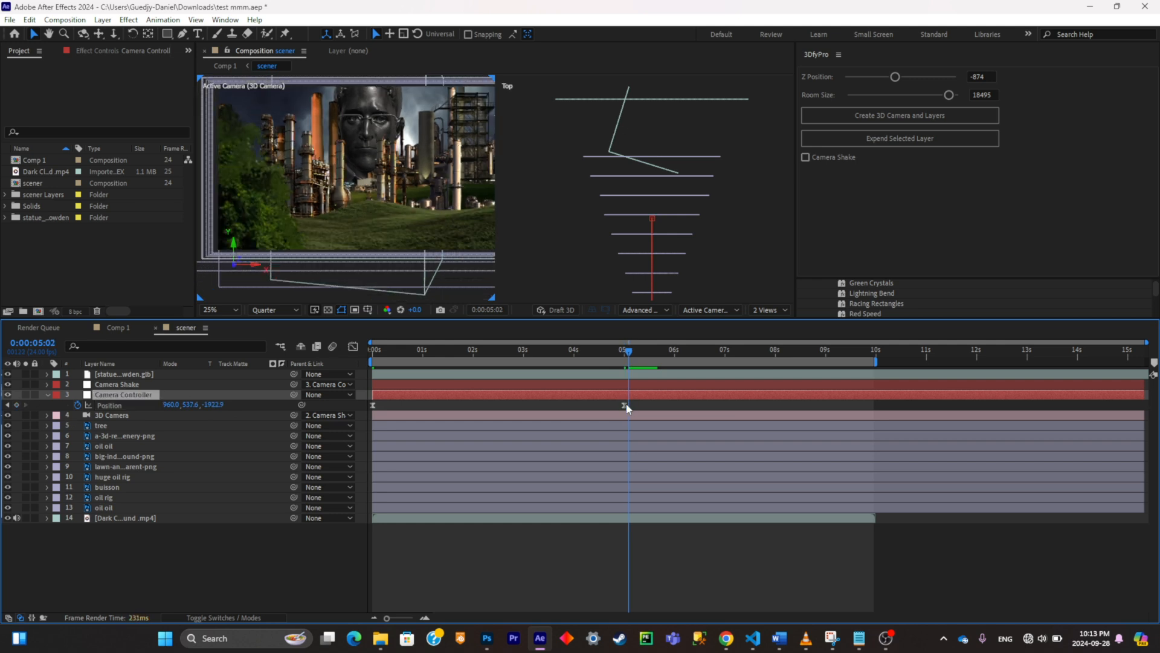
Step: Preview the camera move from the start of the timeline and scrub back toward the first frame
click(373, 351)
key(space)
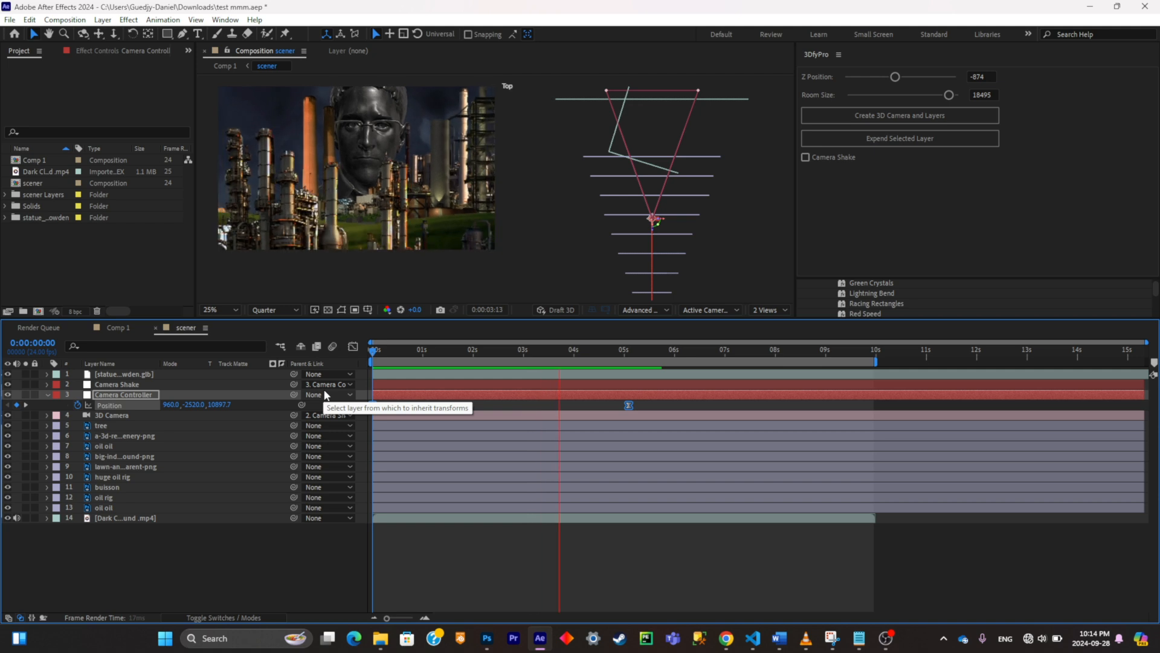
key(space)
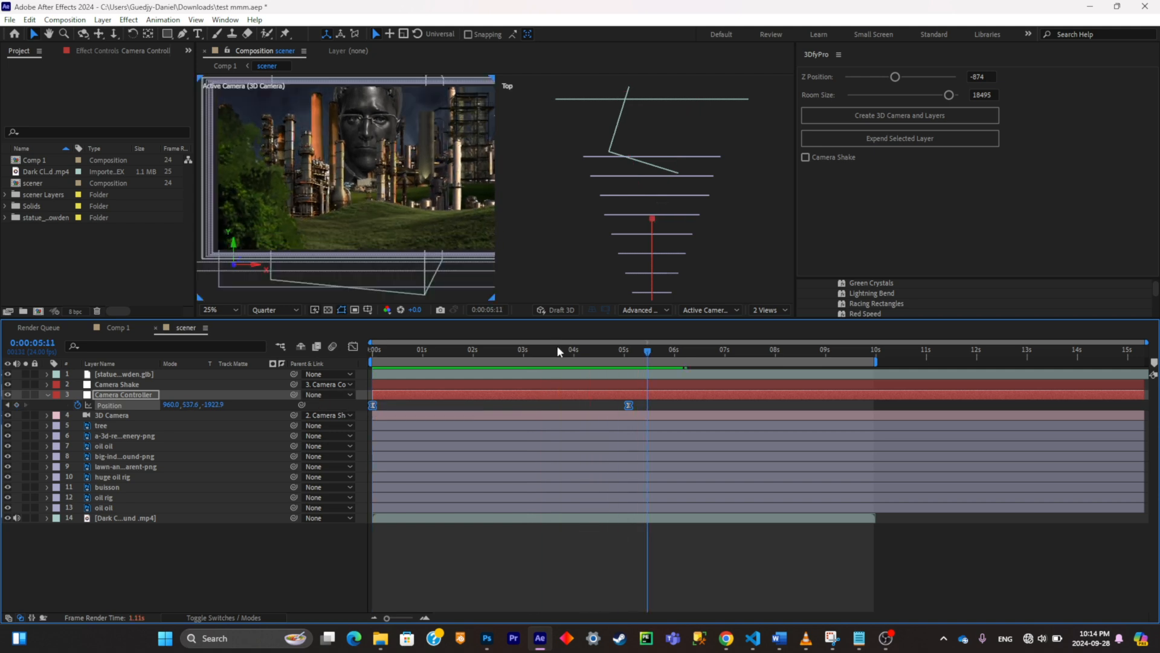
drag(554, 352, 381, 351)
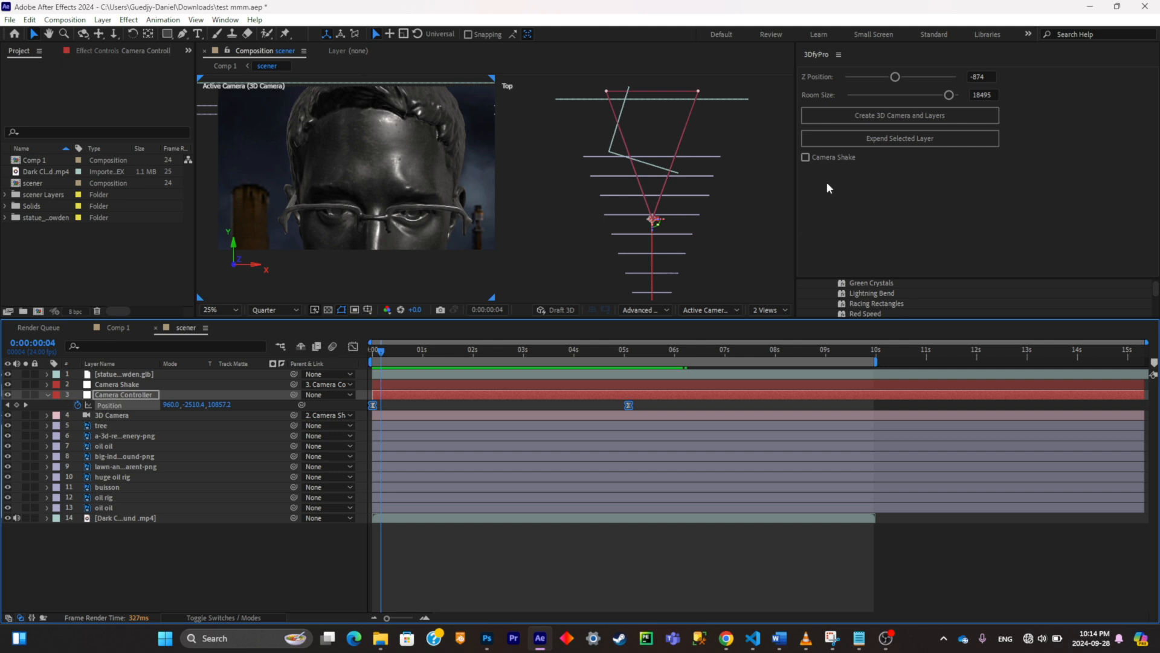
Step: Enable Camera Shake in 3DfyPro and preview the shaking camera move from the first frame
click(807, 158)
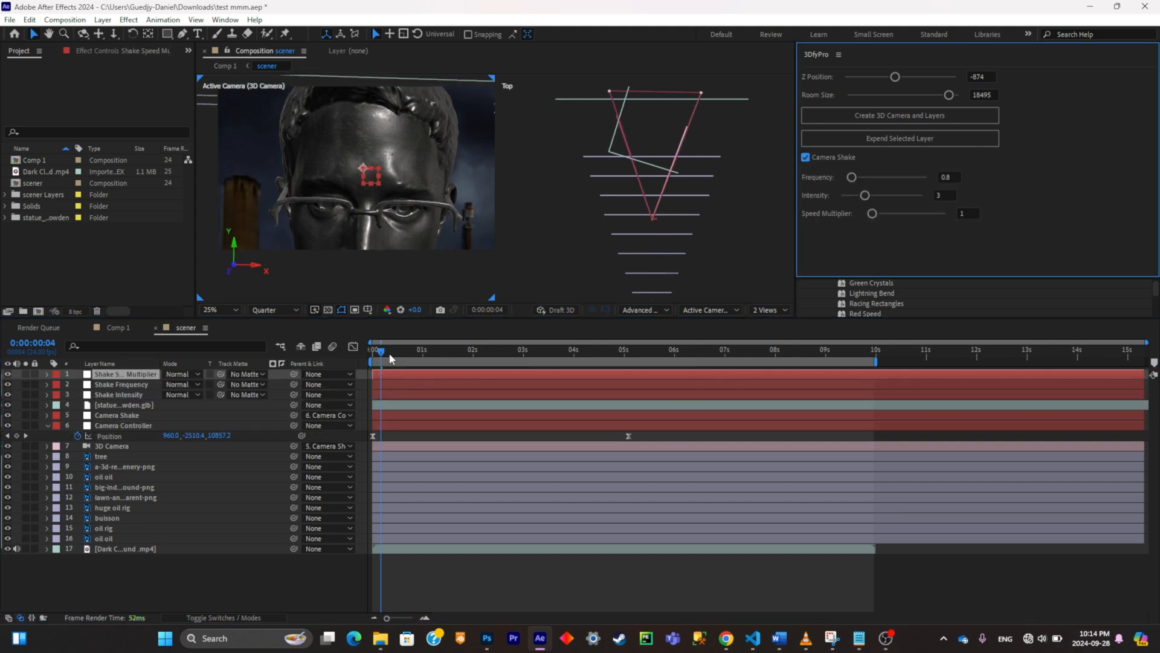
drag(389, 353, 360, 362)
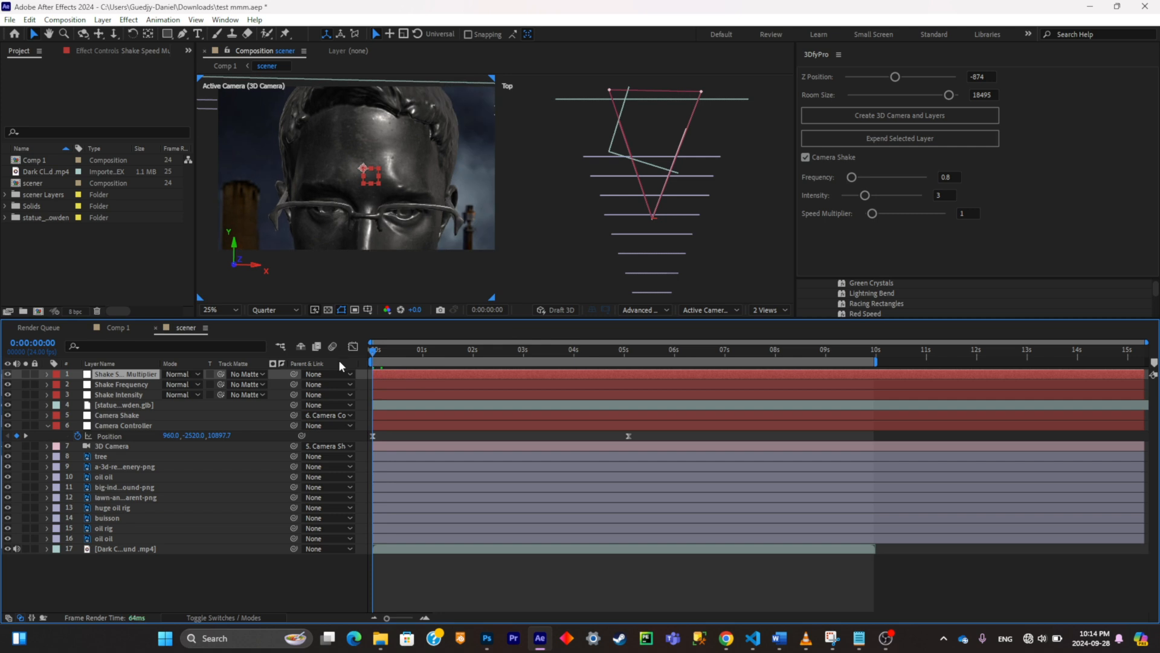
key(space)
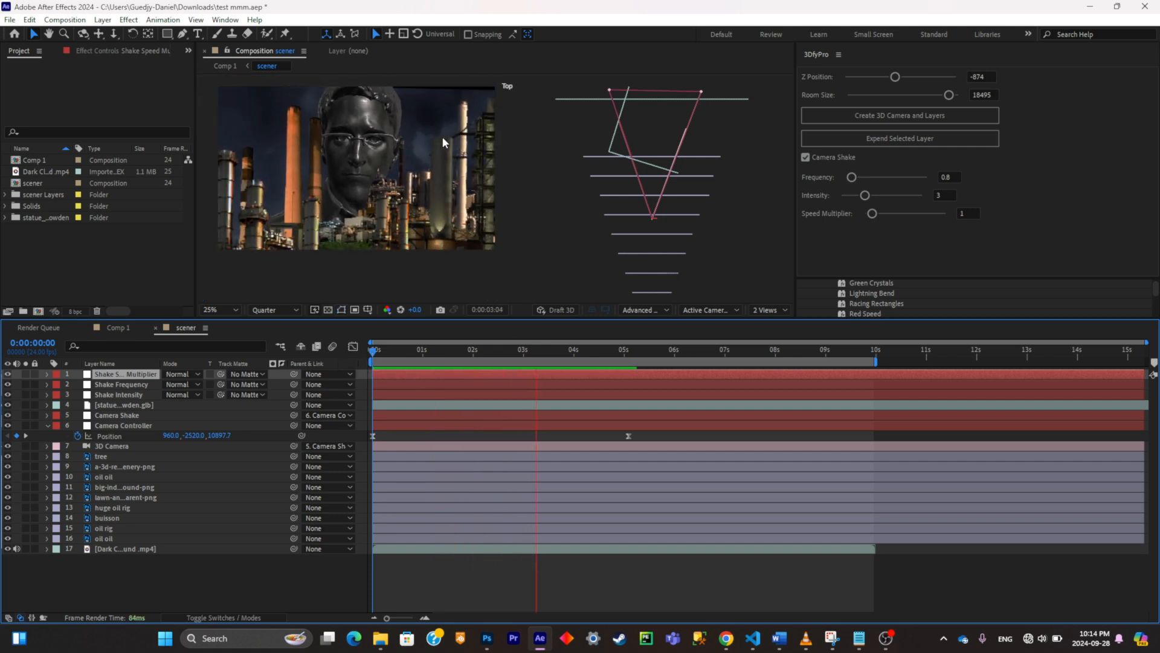
key(space)
click(293, 103)
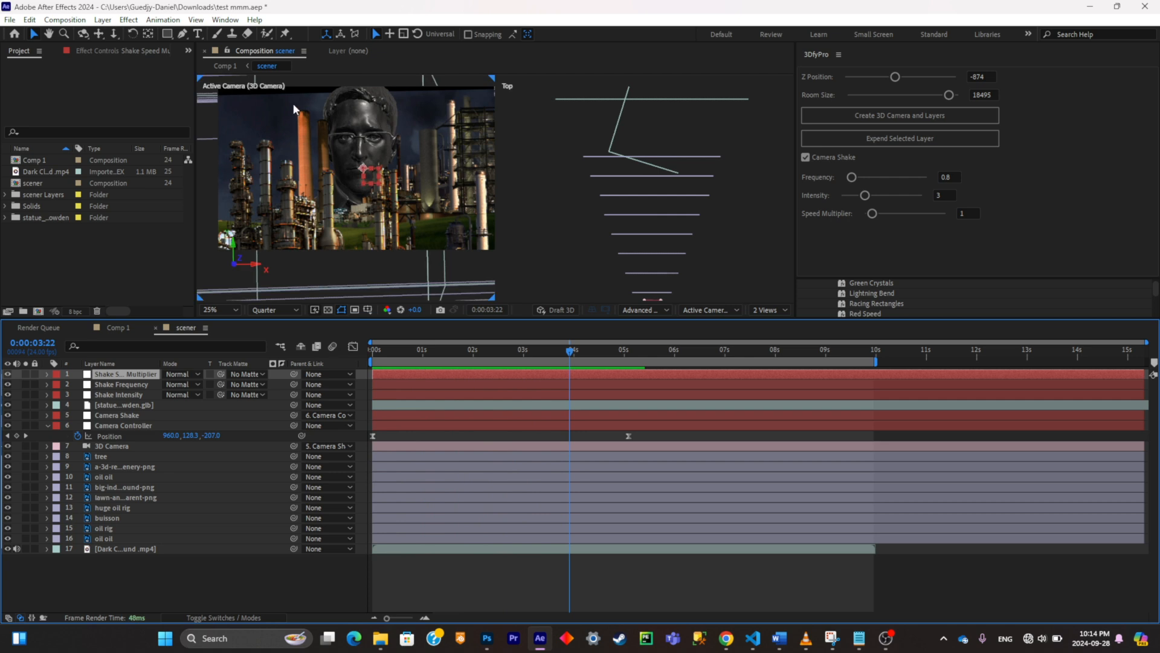
Step: Apply 3DfyPro's Expend Selected Layer to the Dark Clouds layer and save the project
click(142, 548)
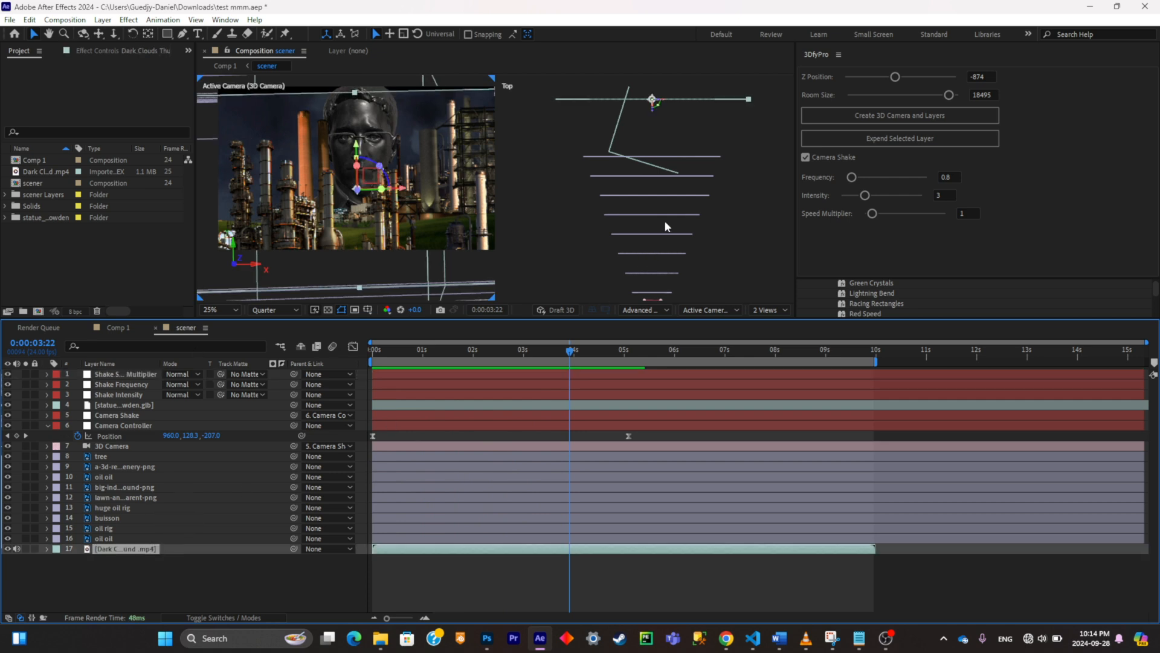
click(865, 138)
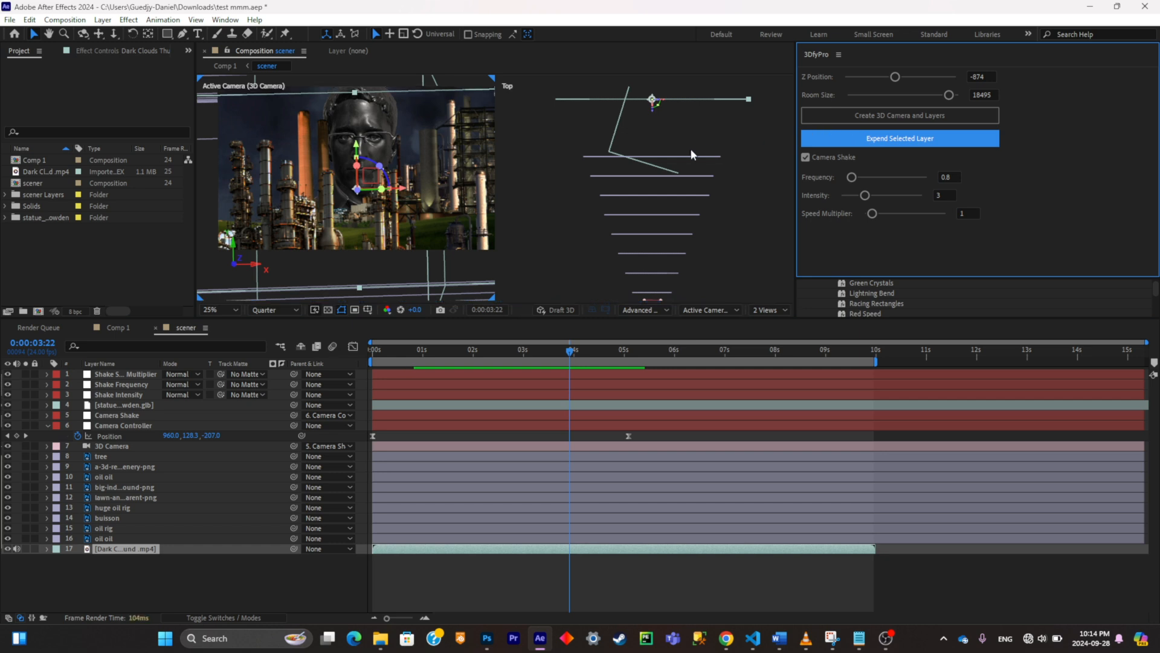
click(446, 574)
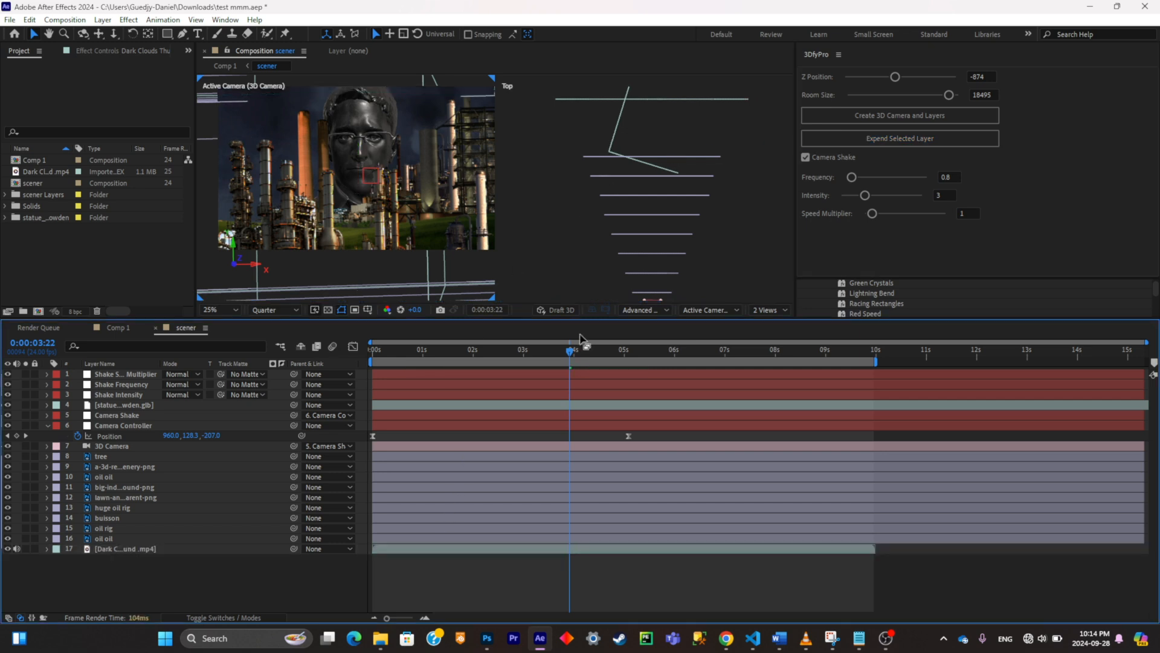
key(ctrl+s)
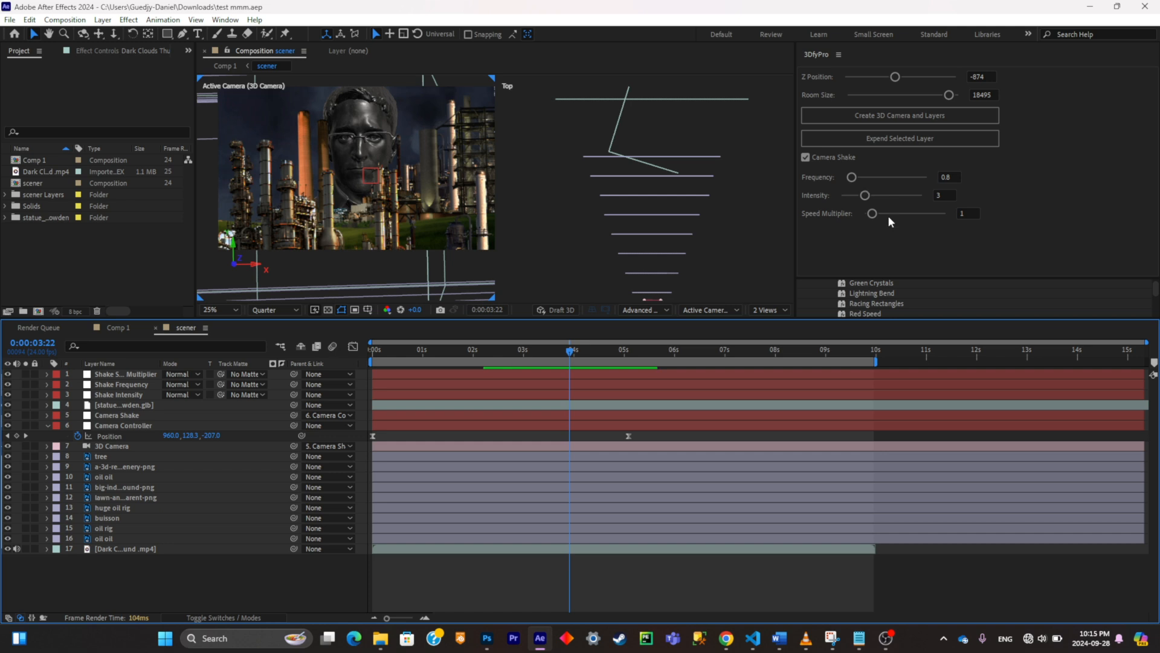
Step: Pre-compose all layers of the scener composition, moving all attributes into the new composition
key(Home)
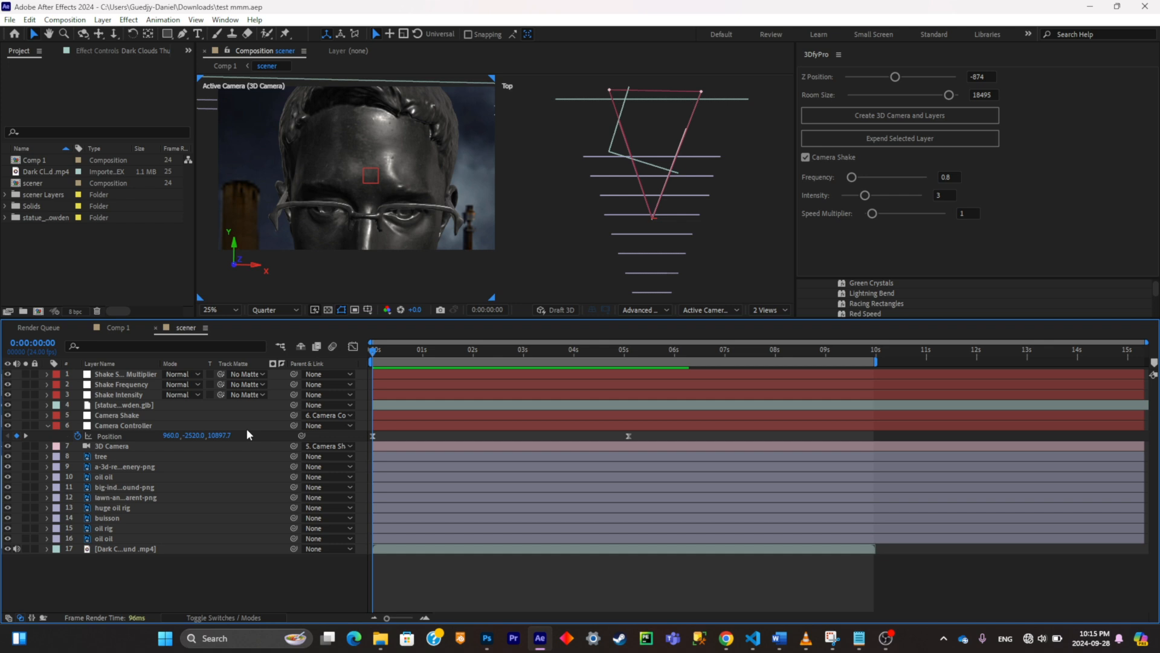
key(ctrl+a)
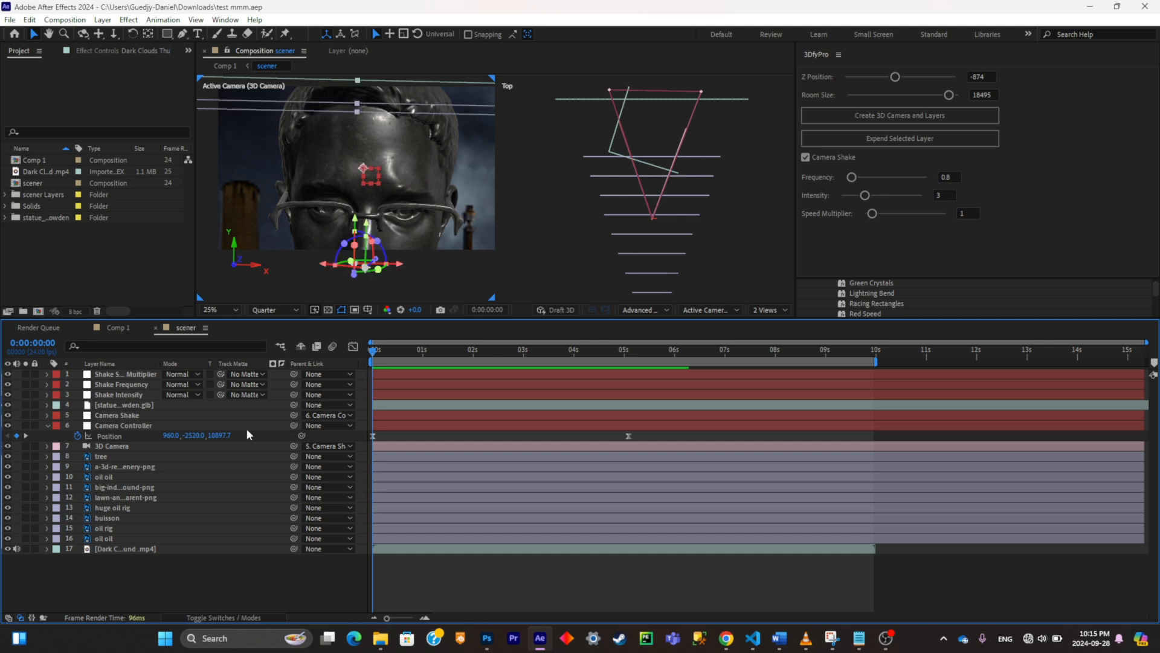
key(ctrl+shift+c)
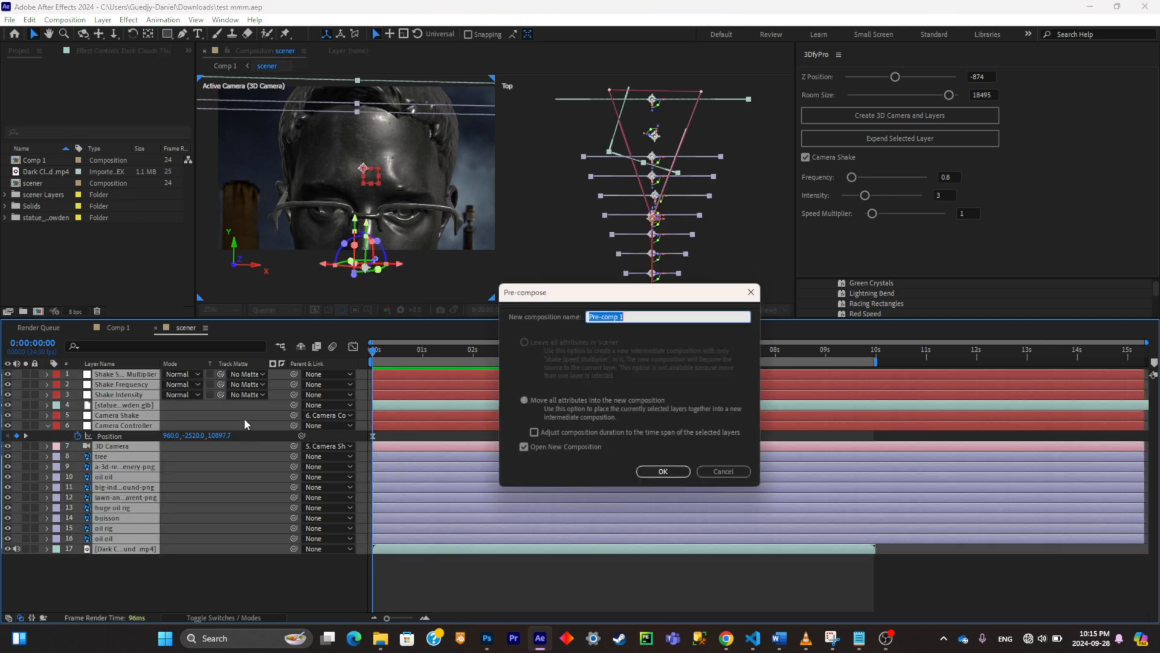
Step: Add a new adjustment layer above the scener layer in Comp 1
right_click(252, 433)
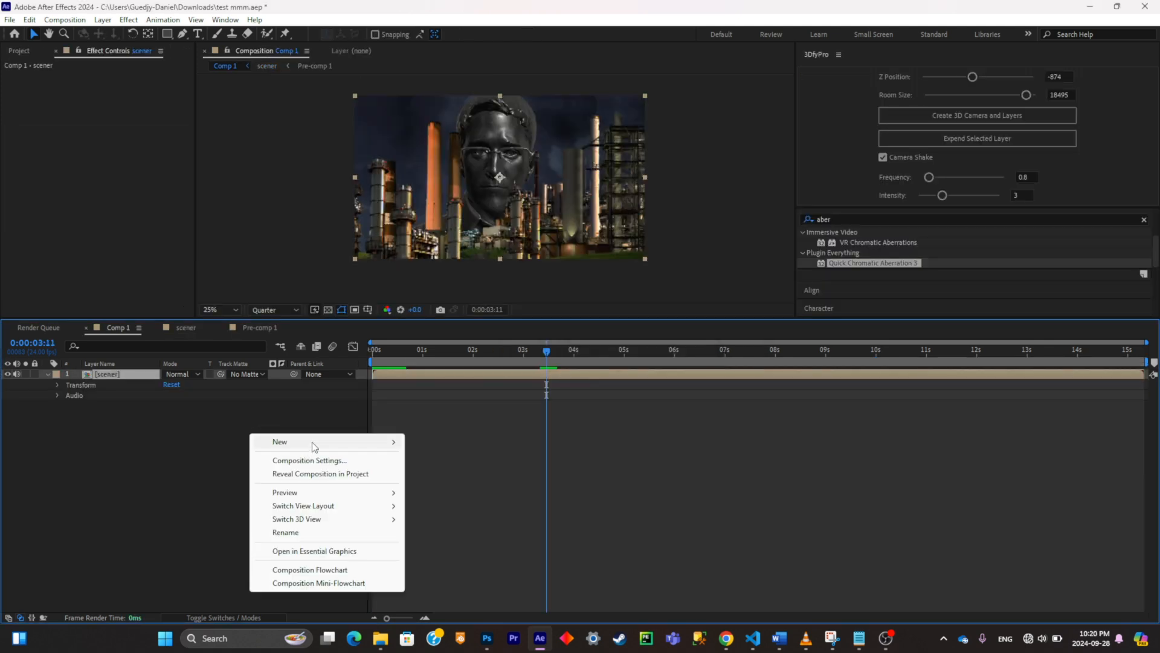
mouse_move(312, 441)
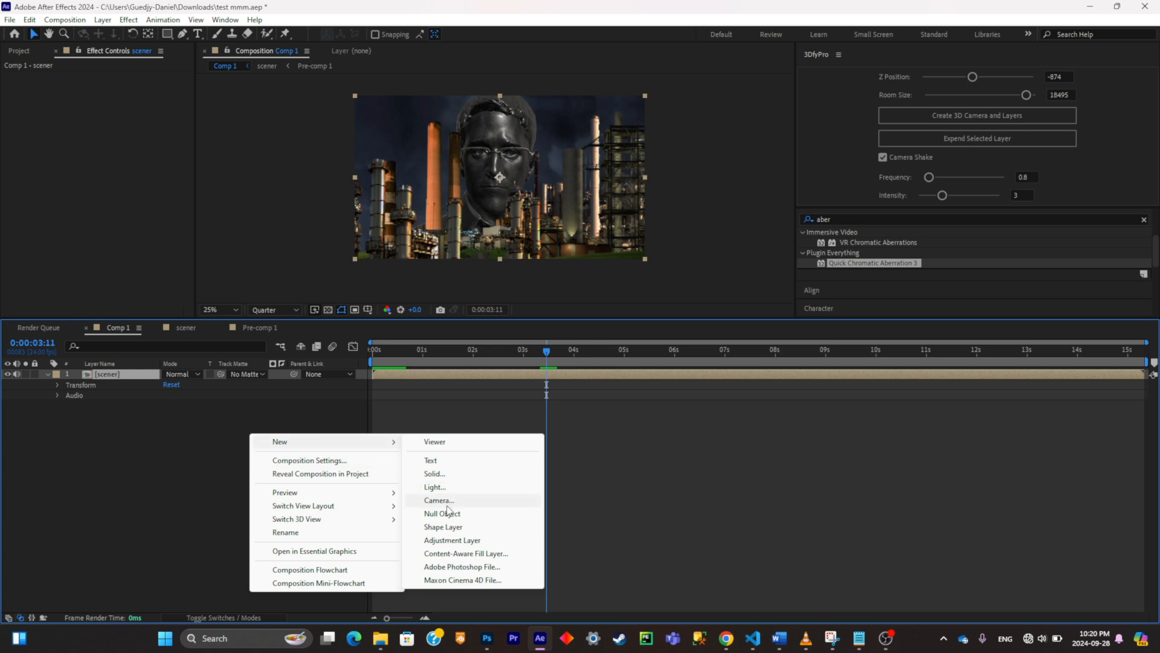
click(488, 540)
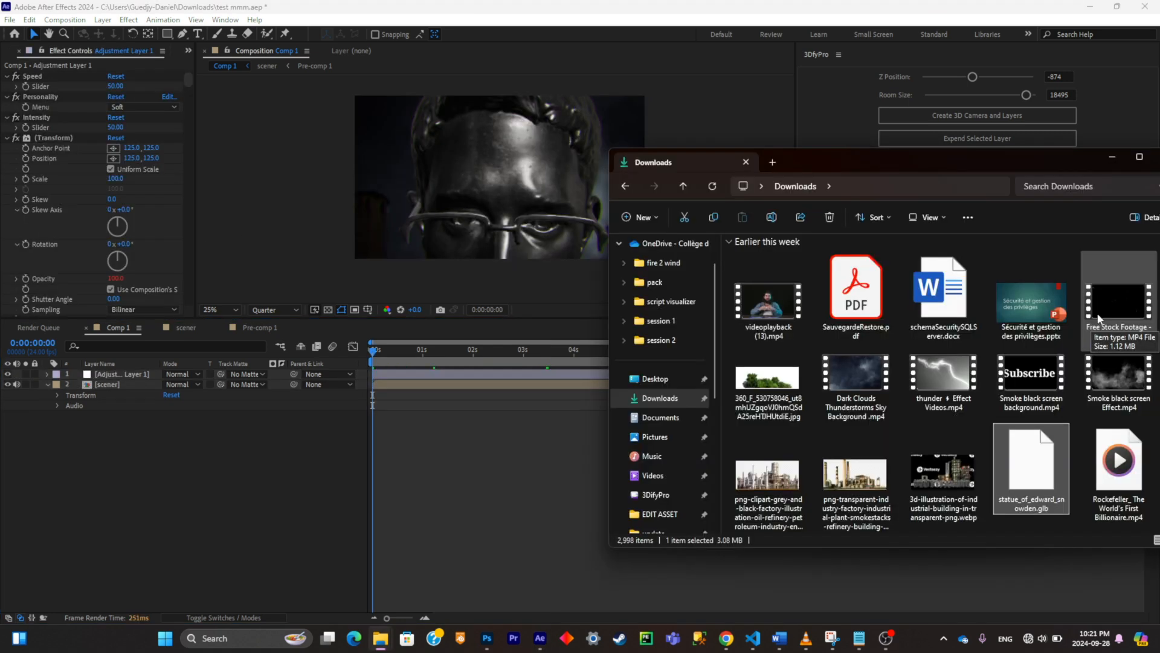
Step: Bring the fire embers stock footage from the Downloads folder into Comp 1, scale it up to fill the frame and reorder its layer
drag(1111, 299, 202, 489)
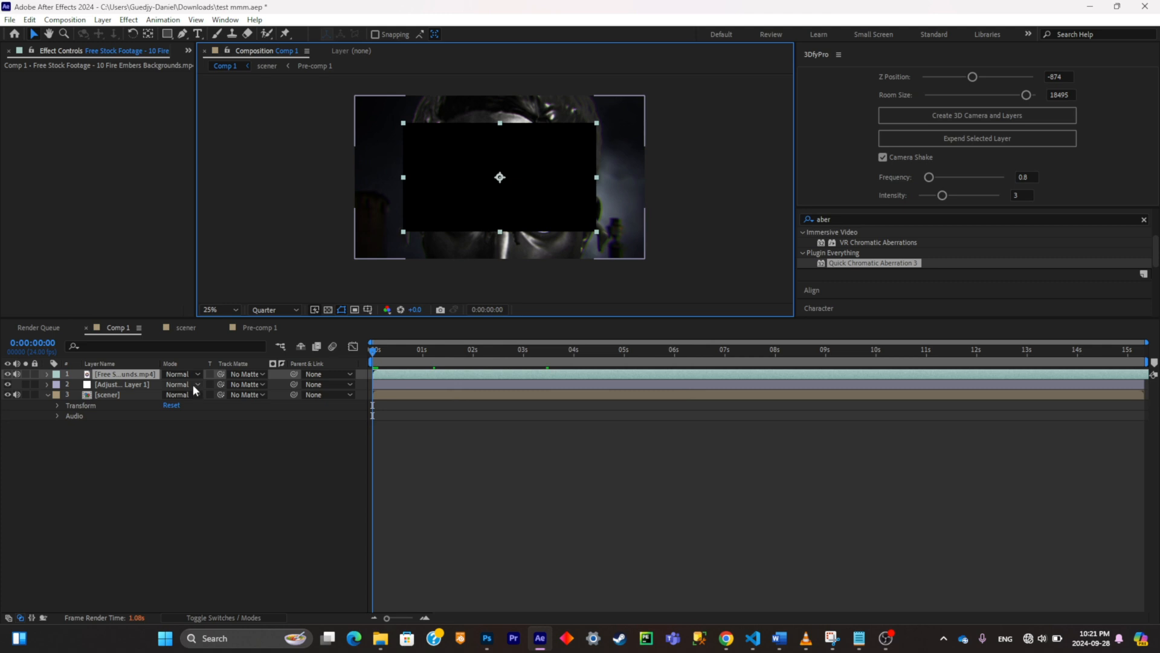
key(s)
drag(205, 384, 232, 372)
drag(108, 374, 111, 402)
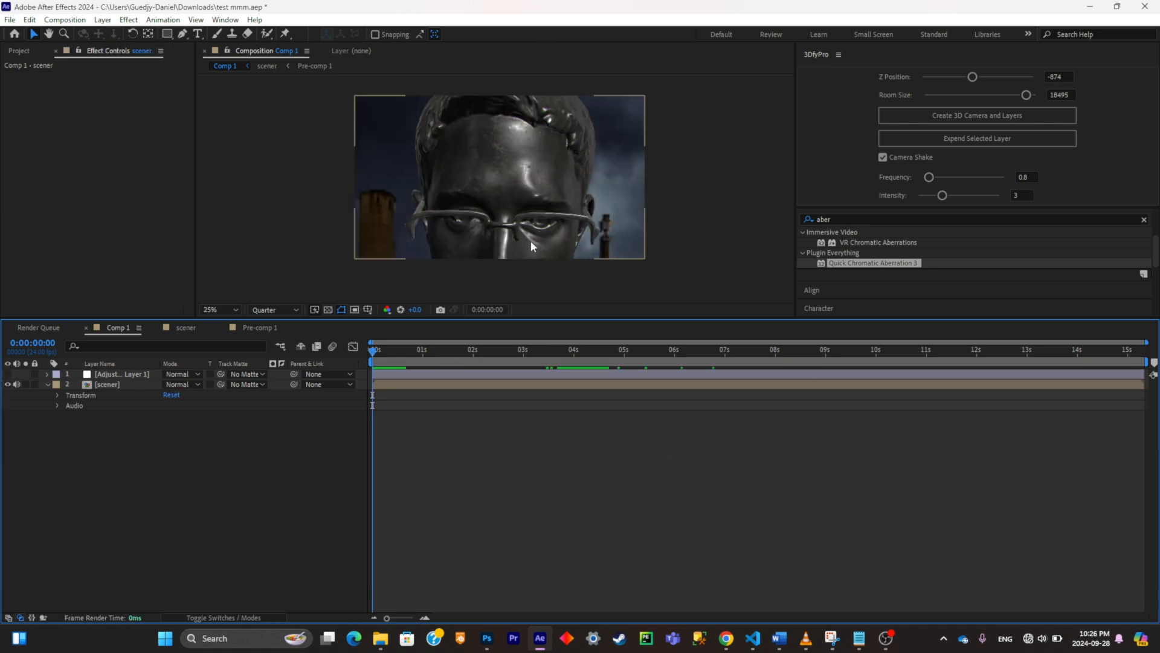
Step: Bring the Smoke black screen Effect footage from the Downloads folder into Comp 1 as the uppermost layer
mouse_move(383, 647)
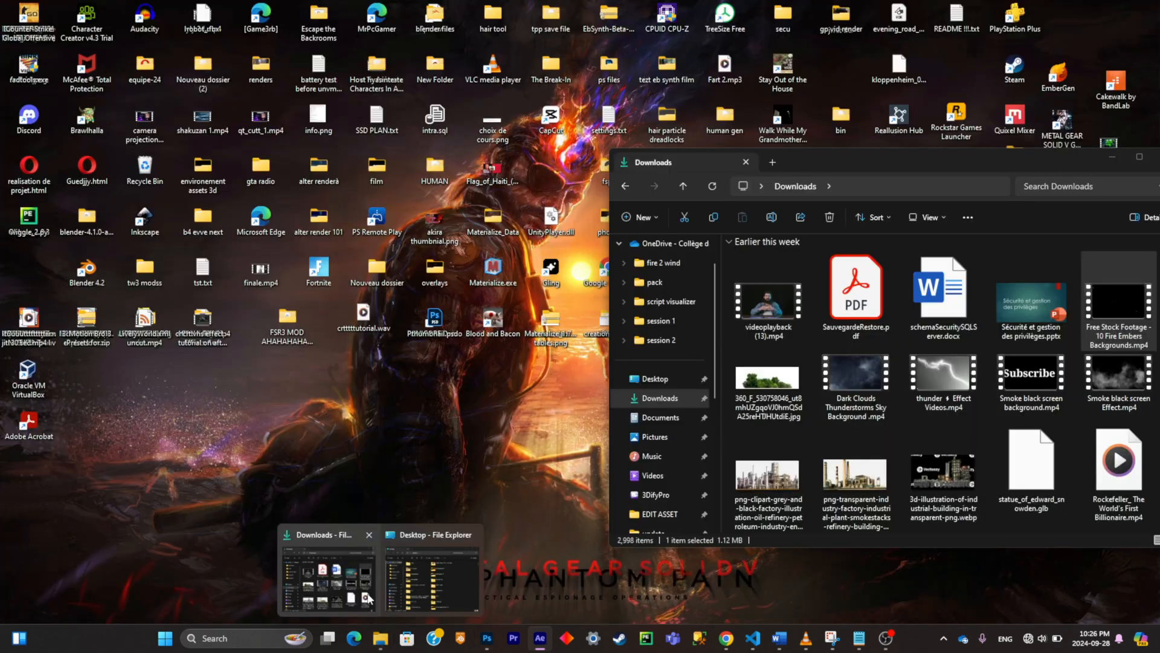
click(330, 577)
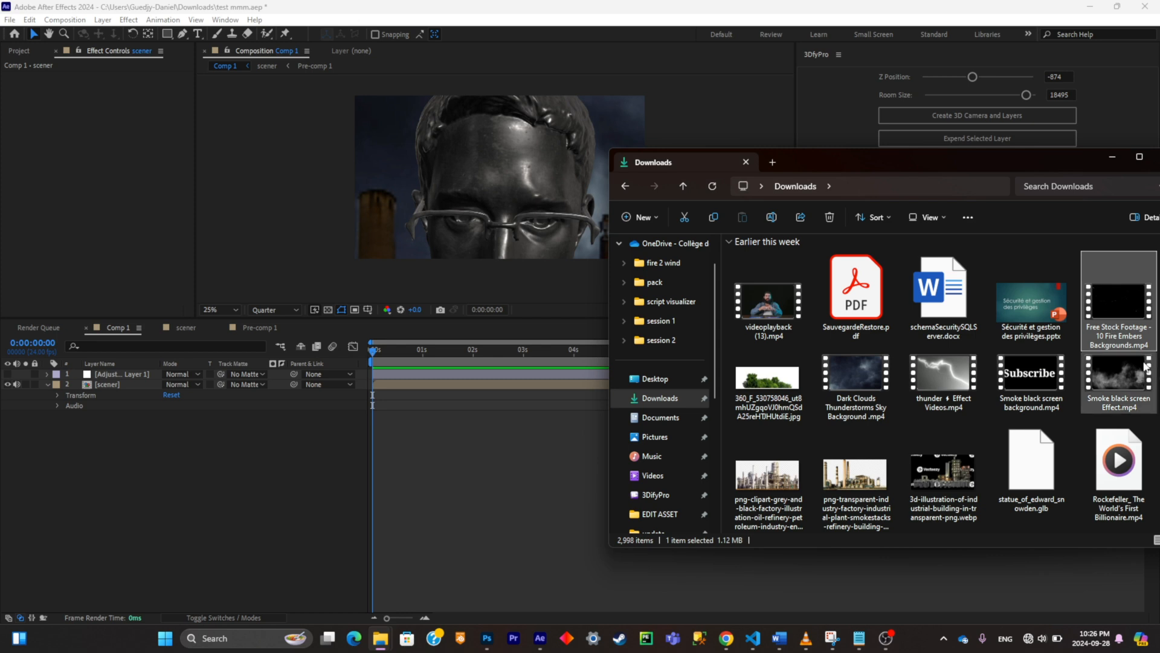
drag(1118, 378, 440, 454)
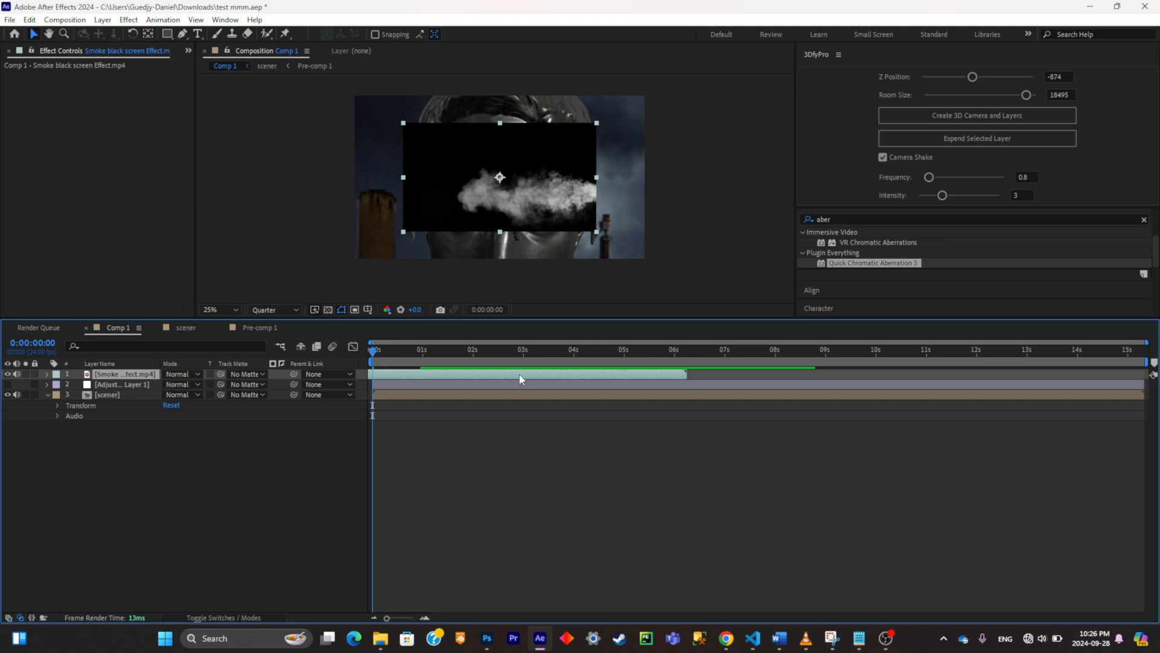
Step: Scale the smoke layer to 227% and set its blending mode to Screen
key(s)
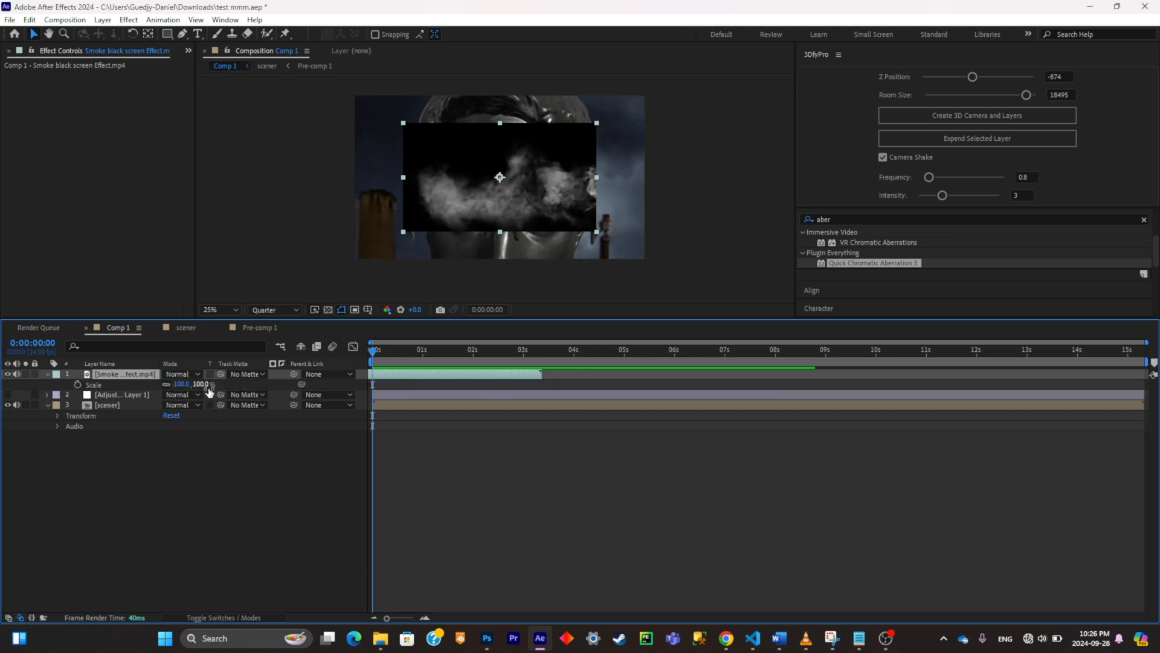
drag(181, 384, 195, 376)
click(194, 376)
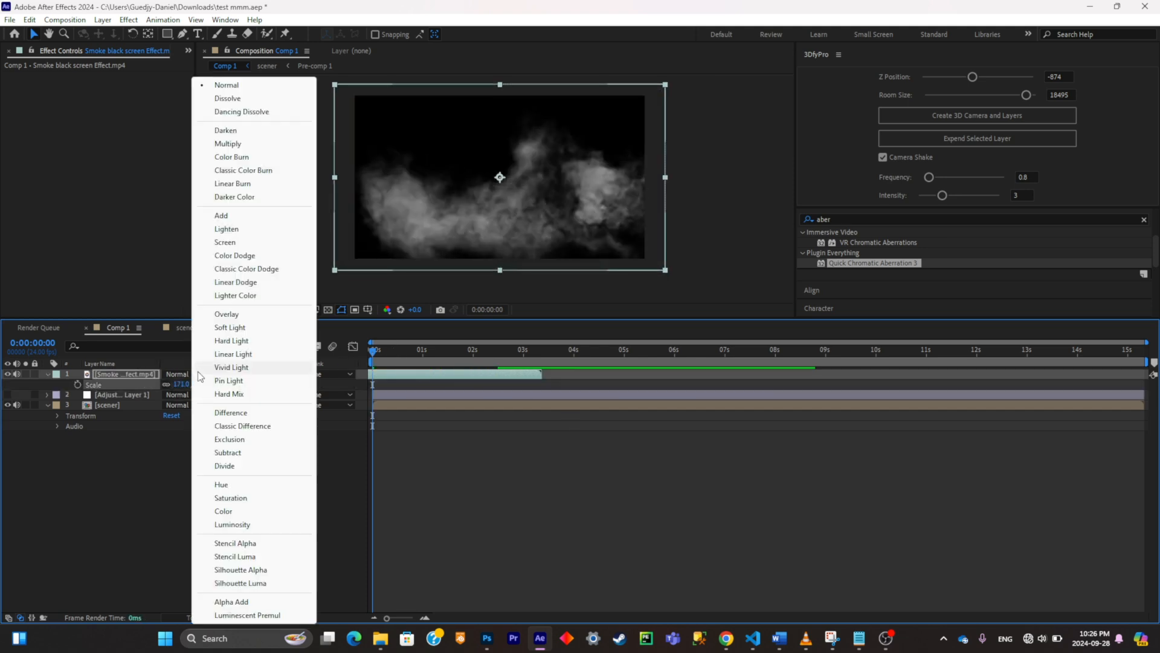
click(233, 241)
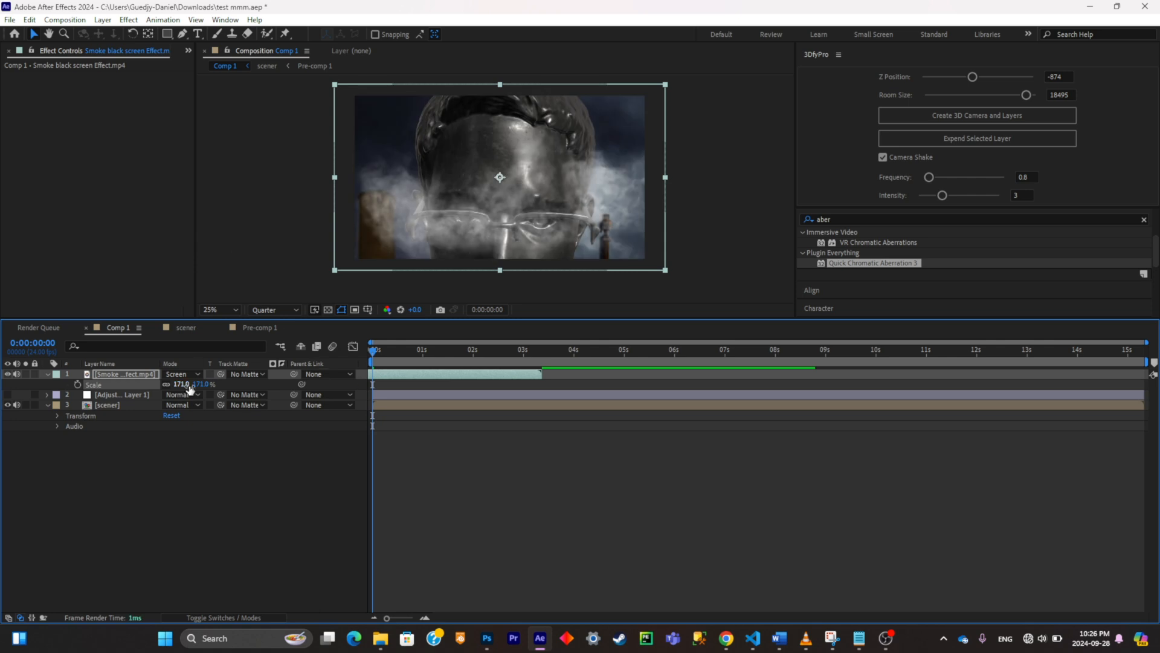
drag(192, 385, 230, 381)
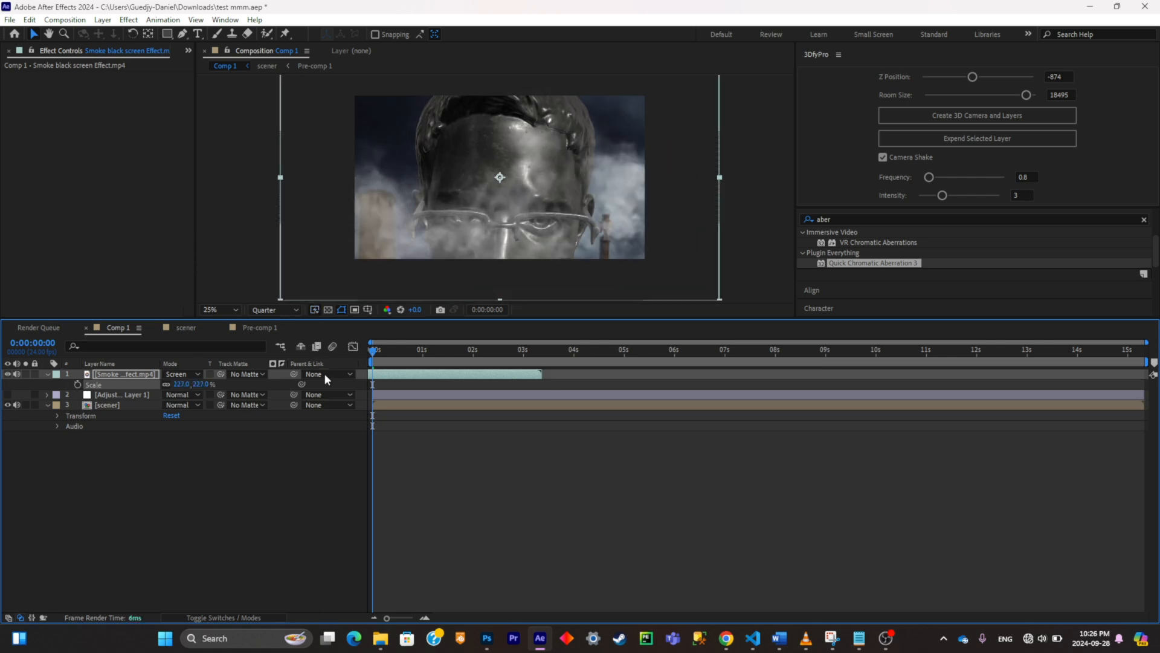
Step: Keyframe the smoke layer's opacity to fade from 100% at 0:00:02:16 to 0% at 0:00:03:08
key(t)
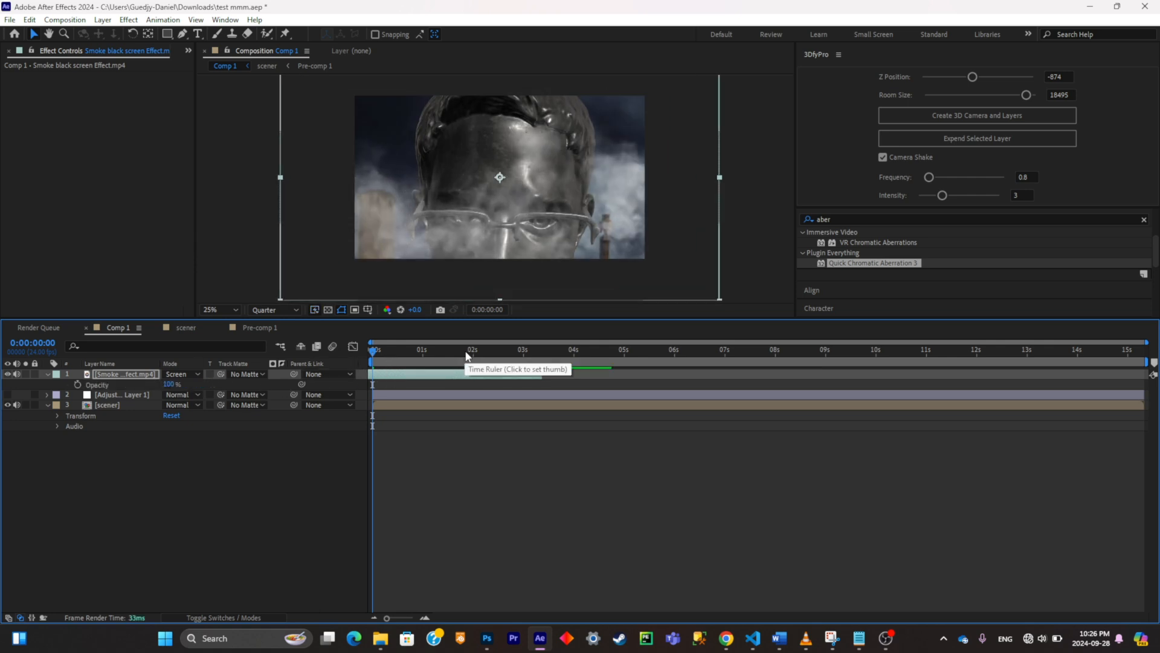
drag(497, 353, 541, 351)
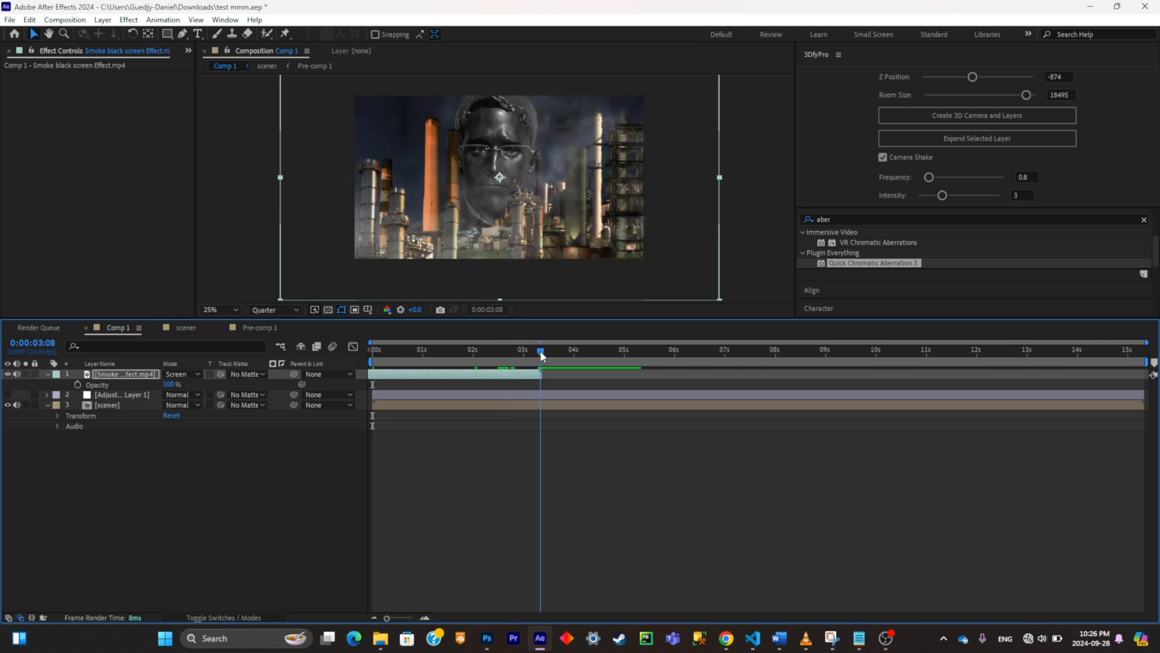
click(77, 384)
click(506, 357)
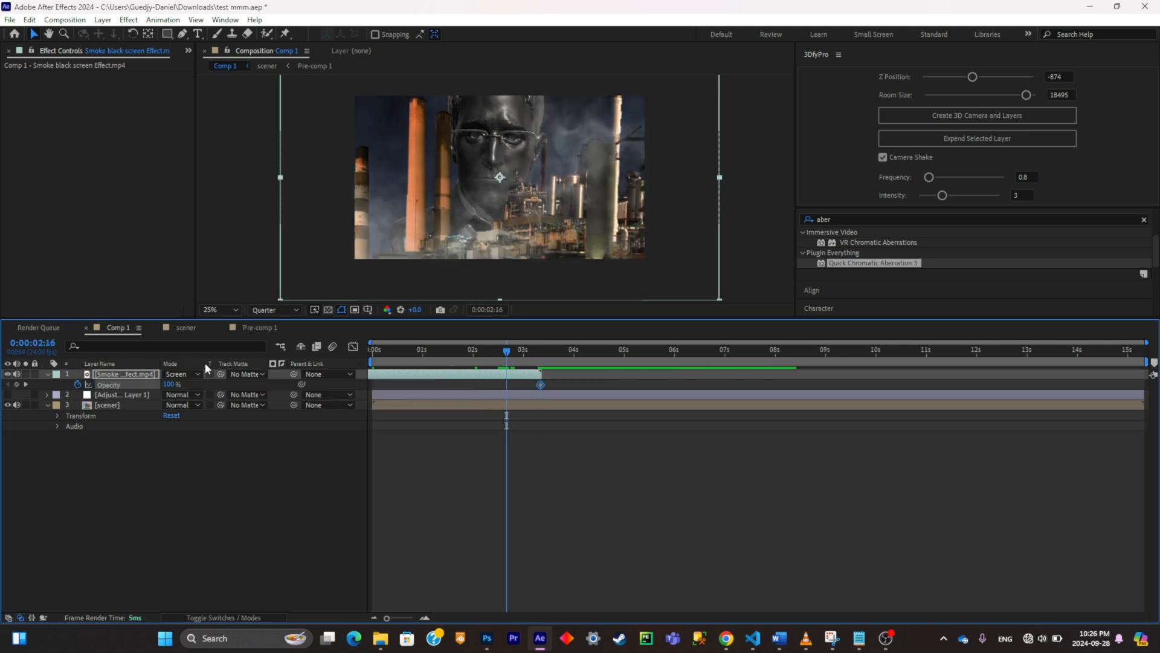
click(16, 385)
click(26, 385)
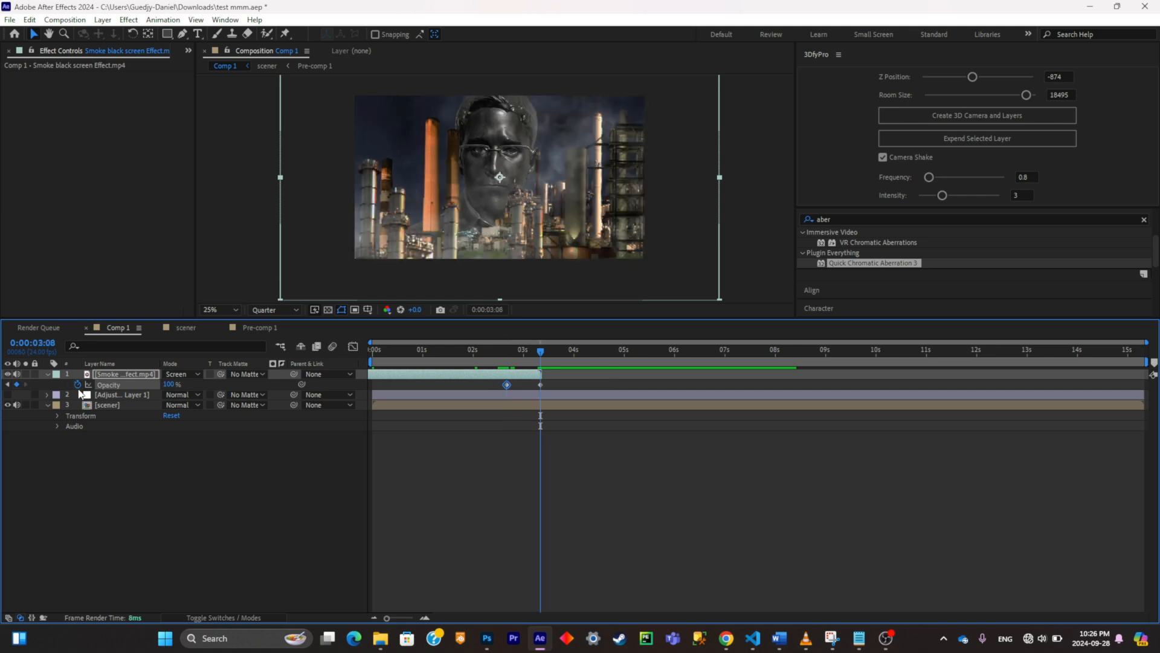
click(169, 385)
text(0)
key(Return)
mouse_move(541, 350)
mouse_down()
mouse_move(515, 350)
mouse_move(528, 350)
mouse_up()
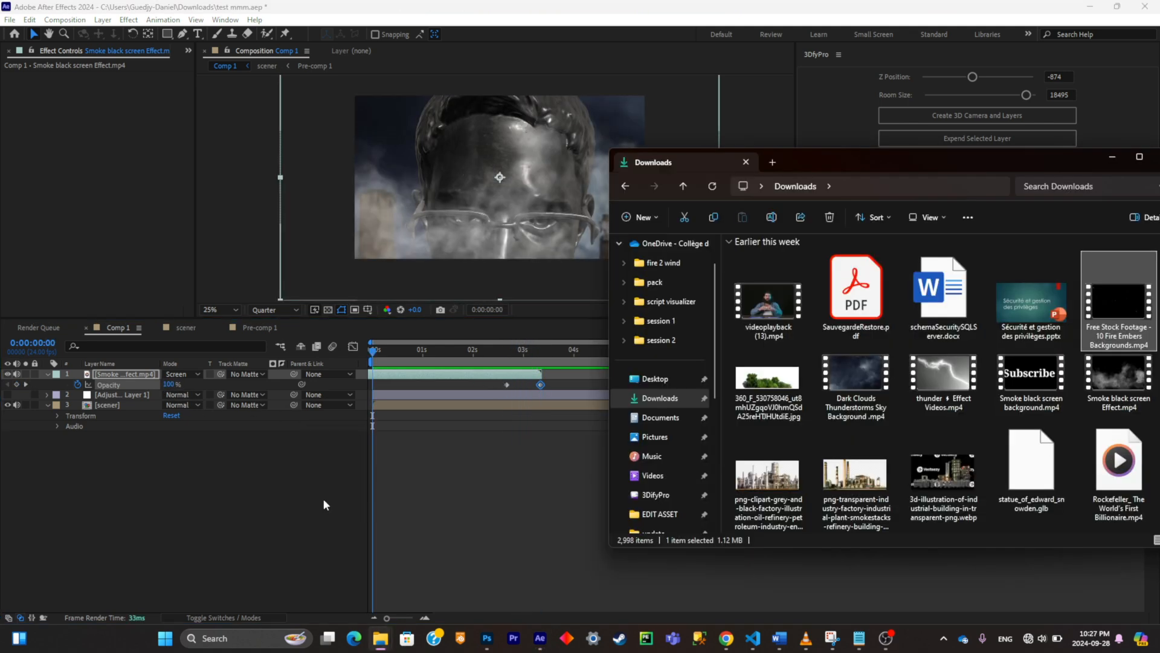
Step: Add the 10 Fire Embers Backgrounds footage above the smoke layer, scale it to 190% and blend it with Screen
drag(324, 499, 327, 502)
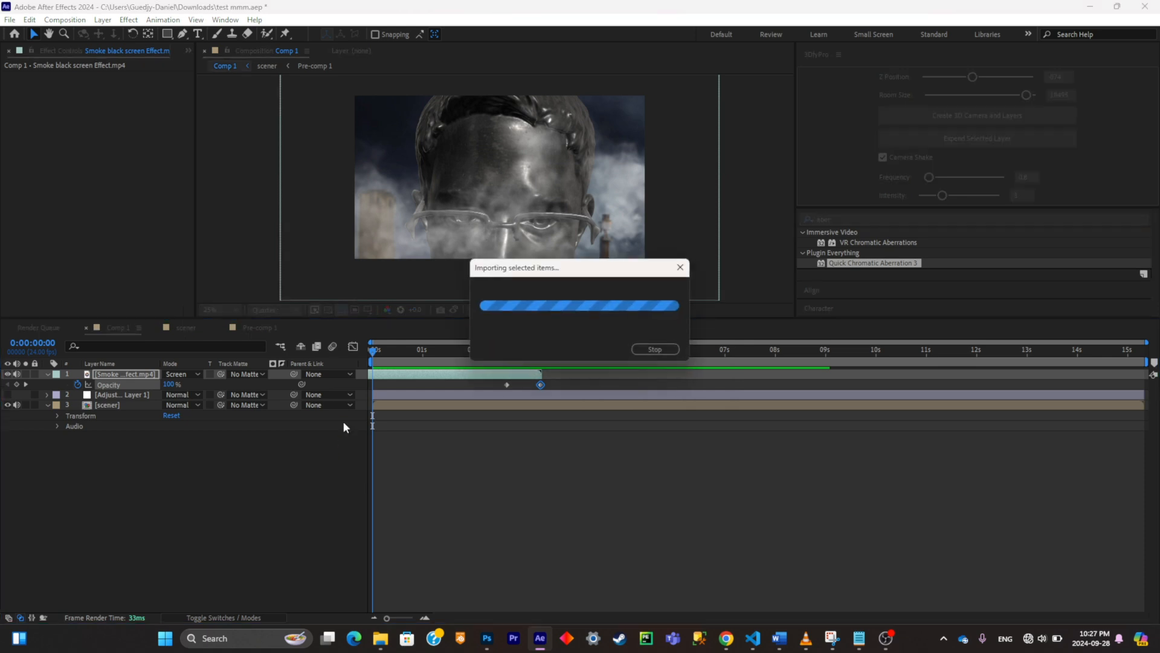
drag(427, 373, 186, 365)
drag(181, 383, 228, 374)
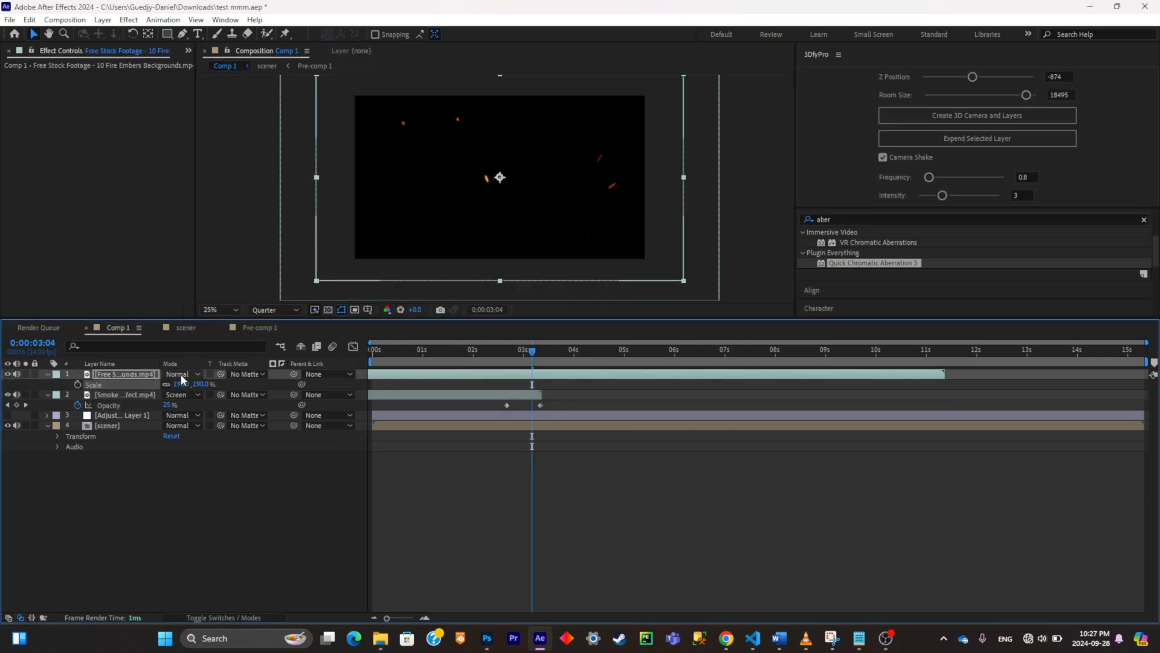
click(178, 374)
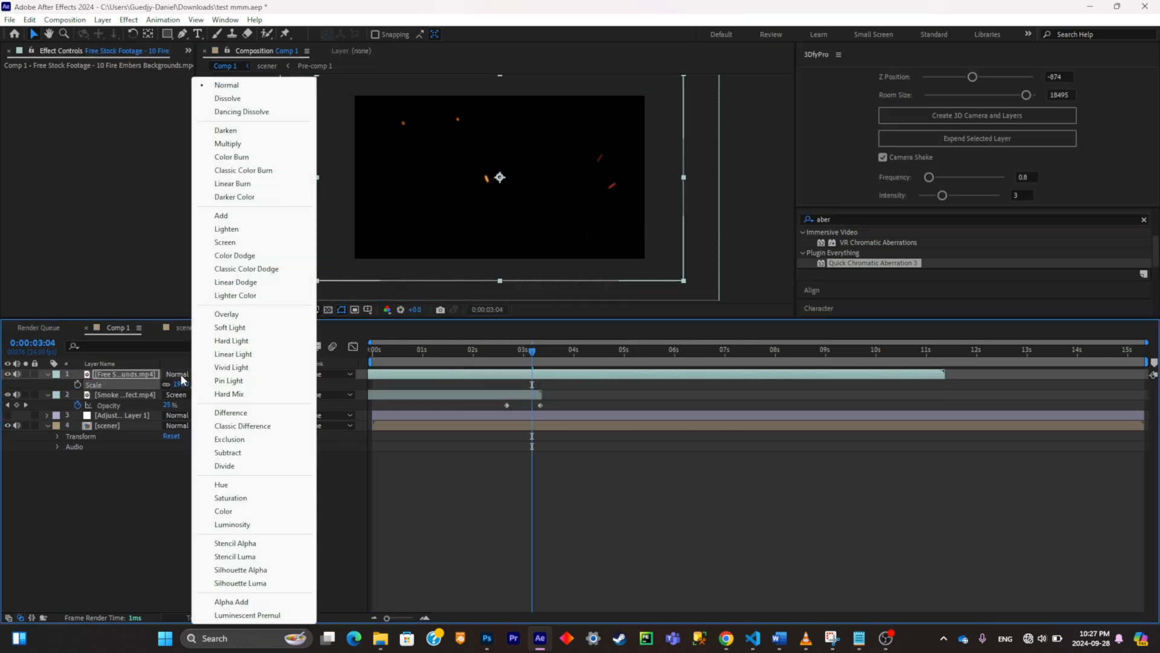
click(249, 243)
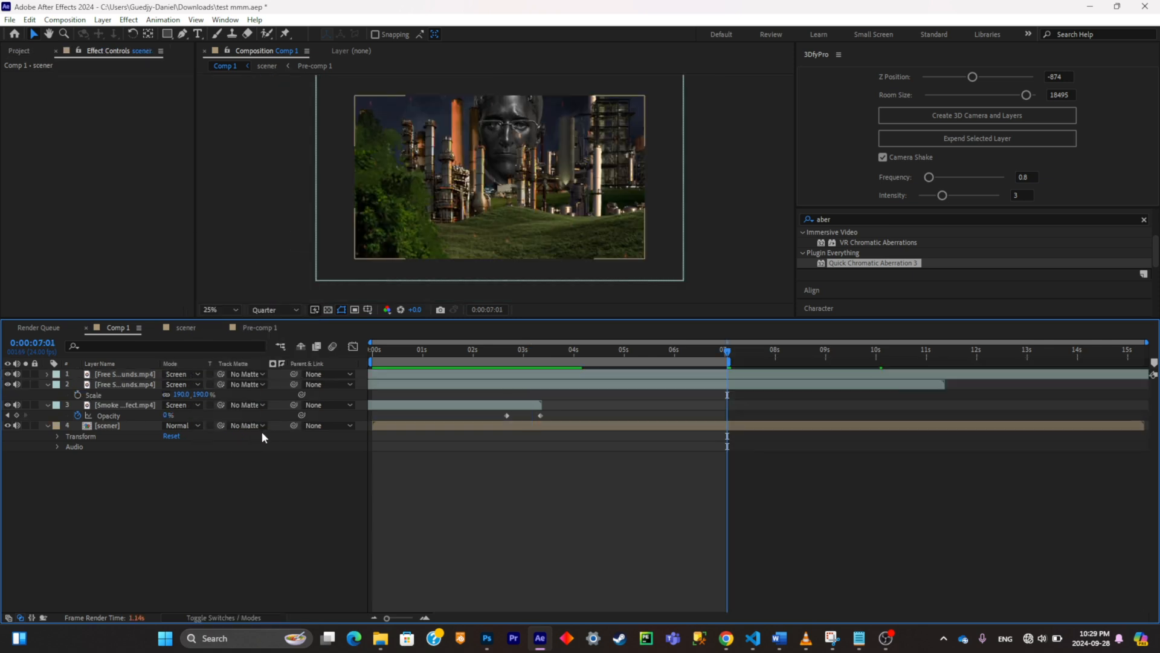
Step: Pre-compose all layers of Comp 1 into Pre-comp 2, moving all attributes and opening the new composition
key(ctrl+a)
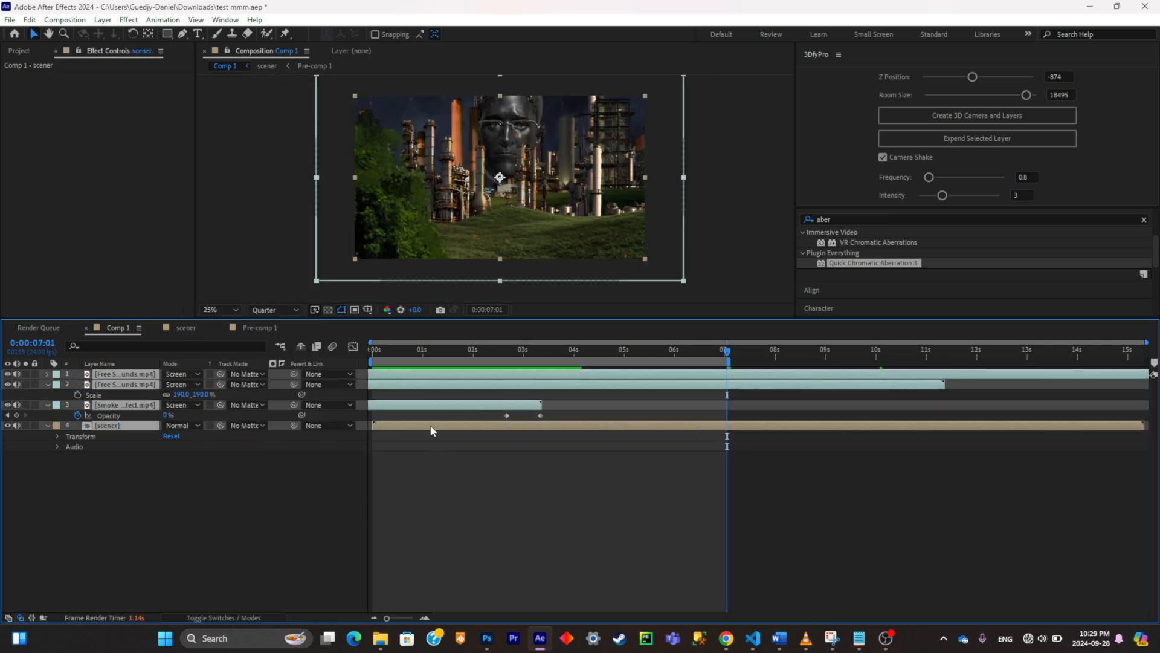
key(ctrl+shift+c)
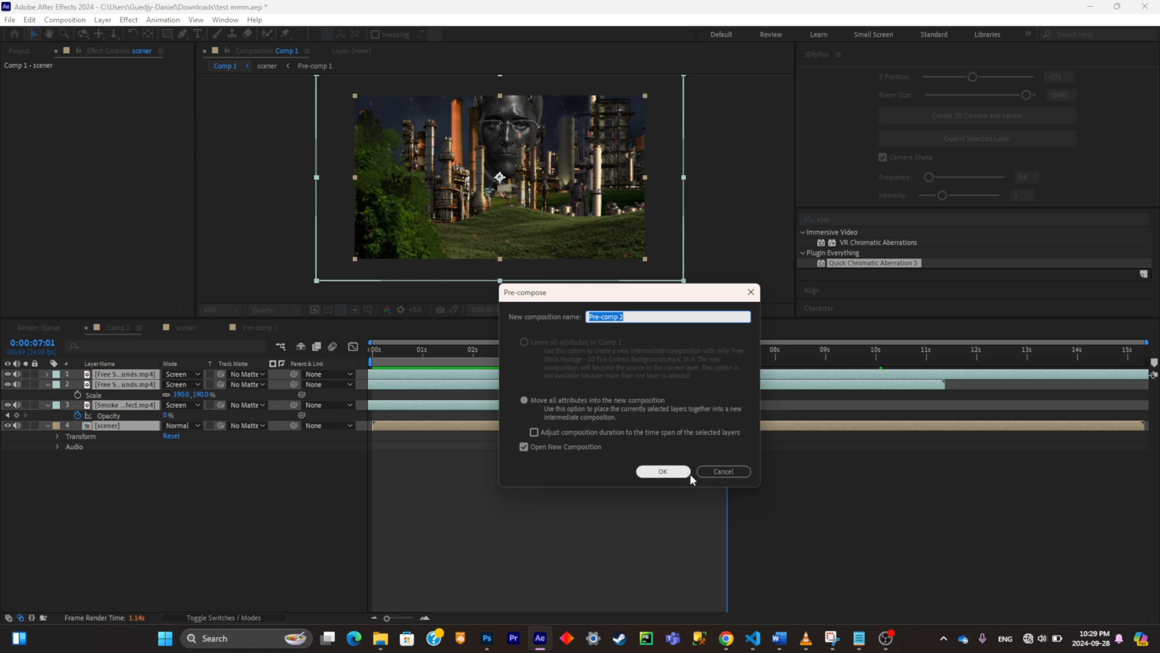
click(663, 470)
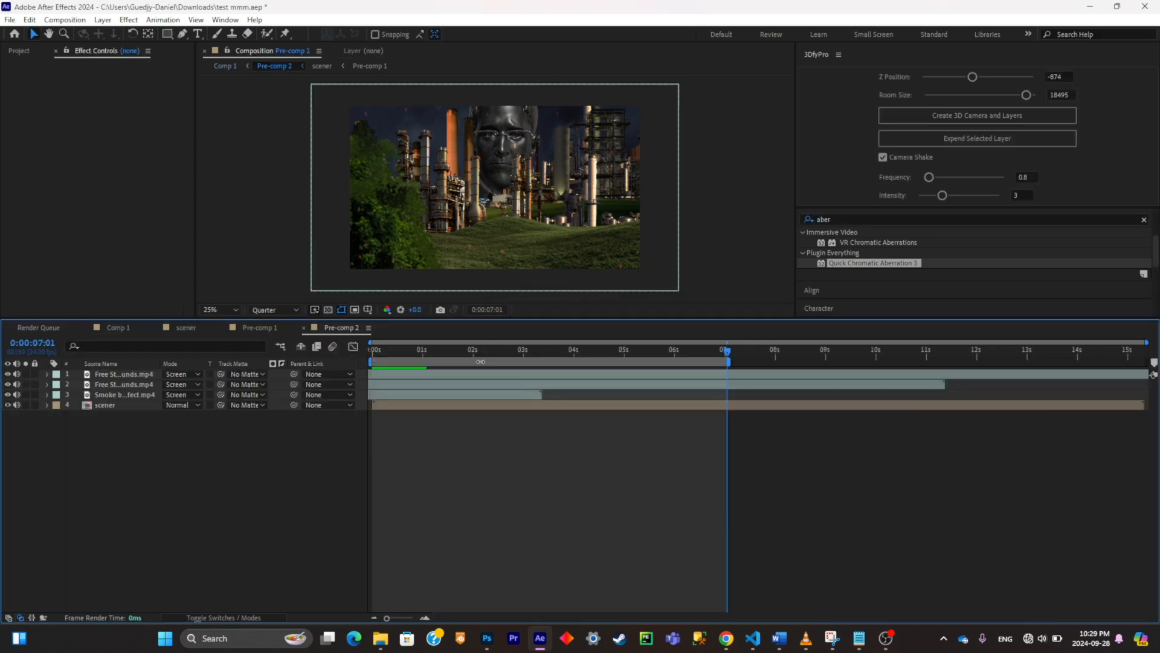
Step: Create a new adjustment layer above all layers in Pre-comp 2
right_click(160, 507)
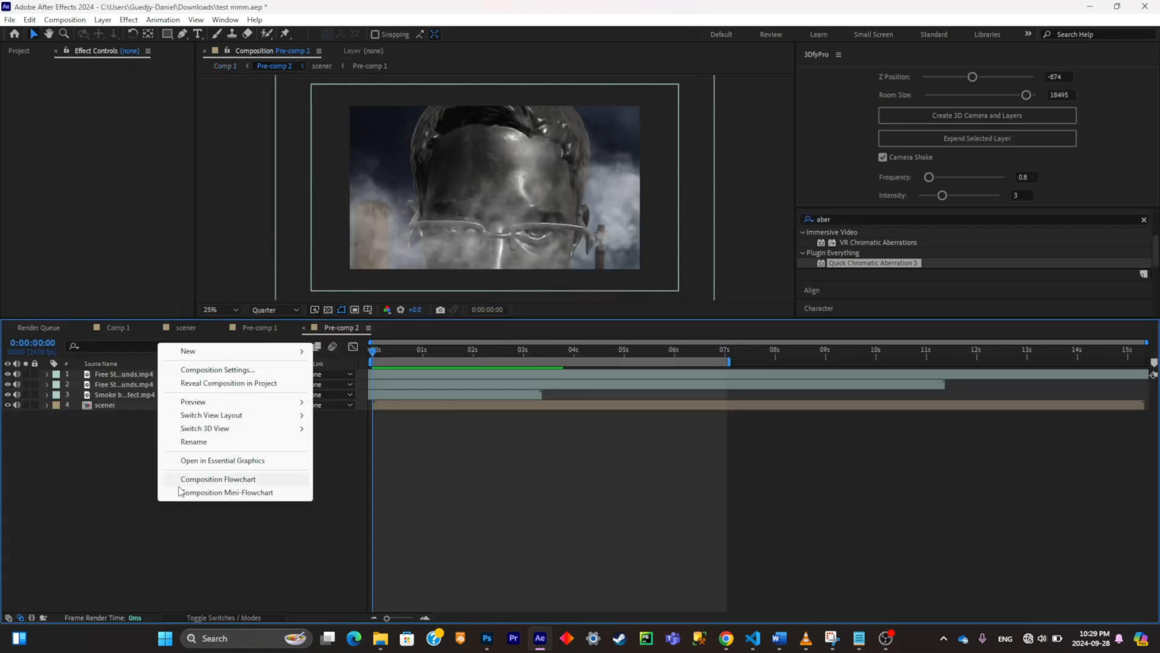
click(139, 447)
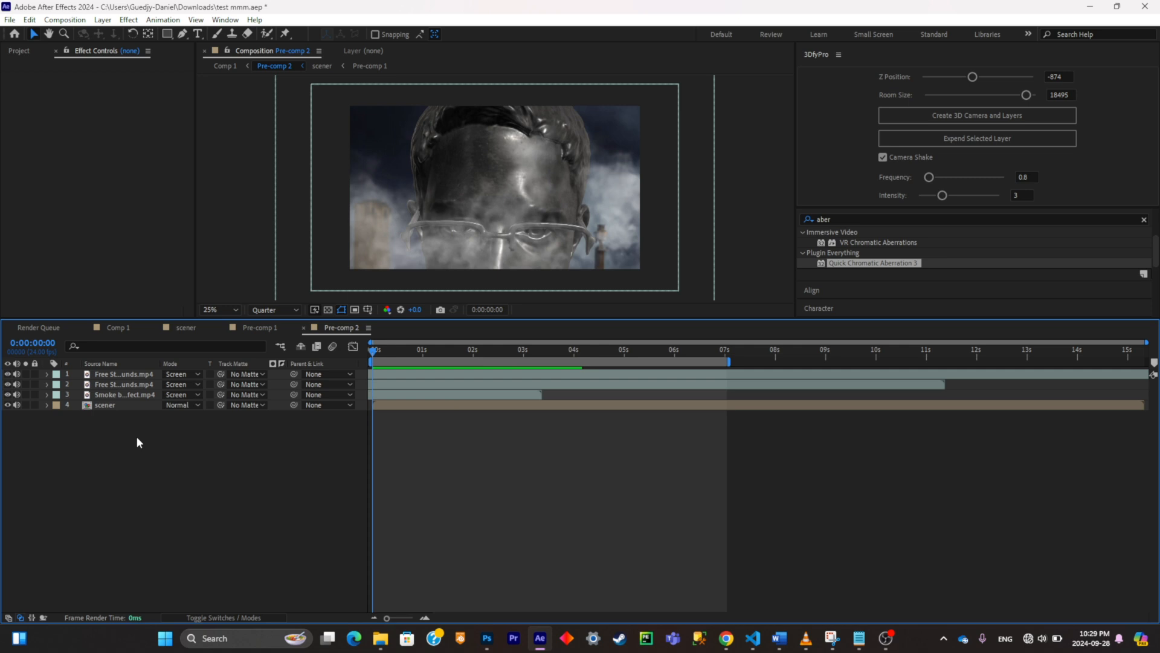
key(ctrl+v)
key(ctrl+z)
right_click(220, 467)
mouse_move(281, 318)
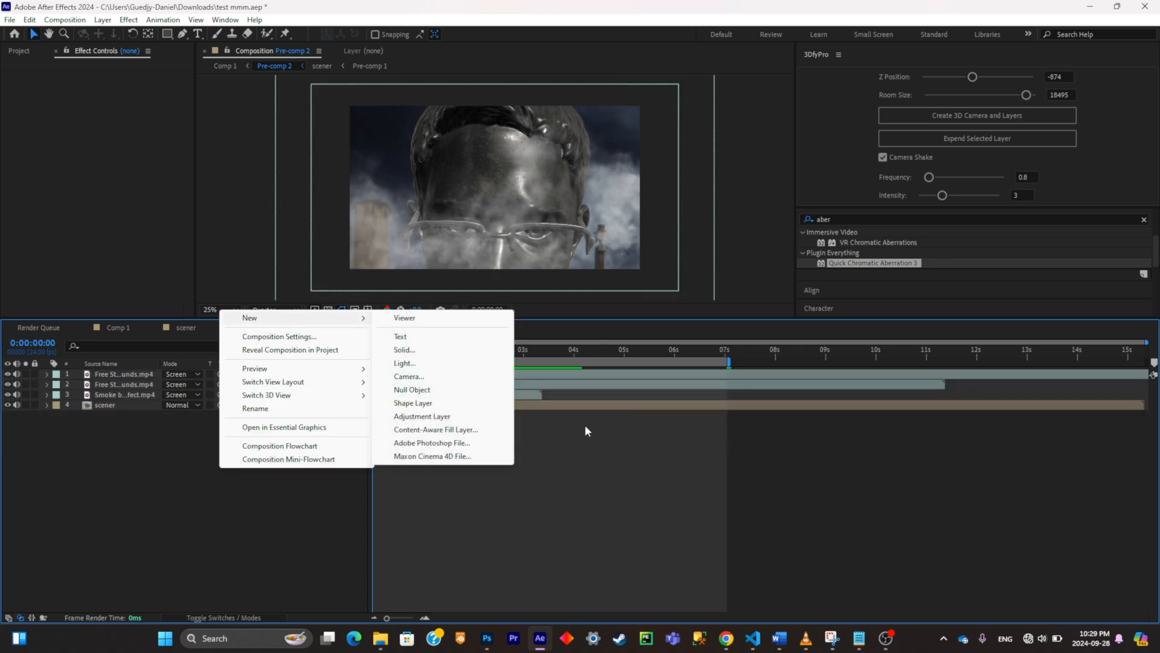
click(475, 417)
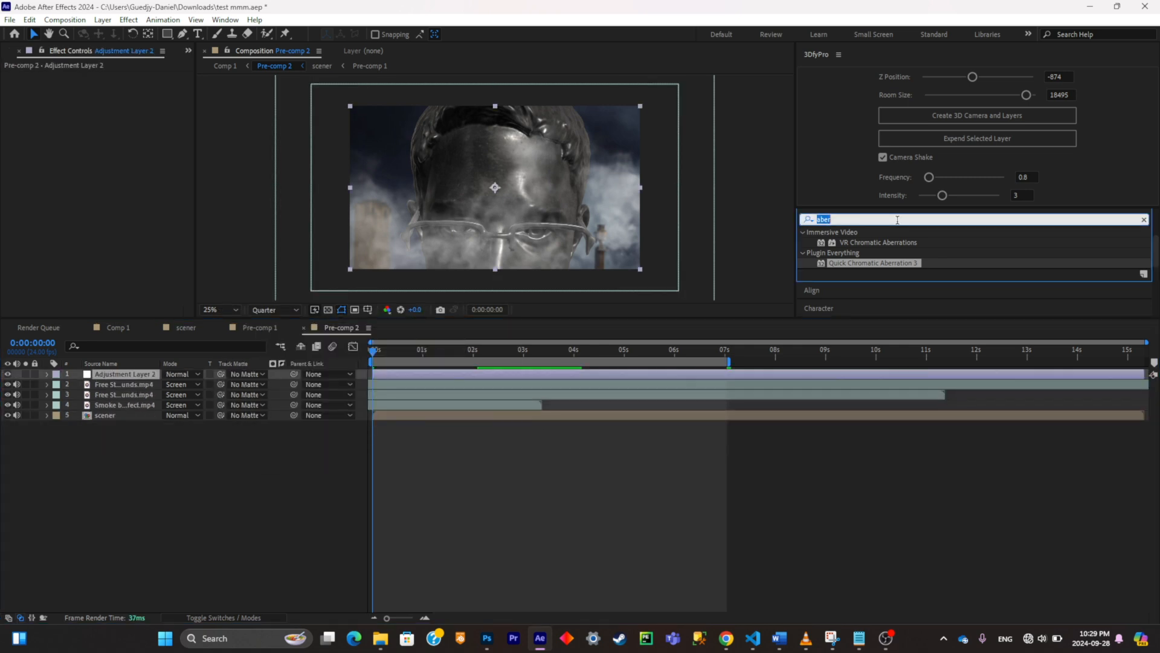
Step: Apply the Blinking Loop preset and the CC Vignette effect to the adjustment layer
text(loo)
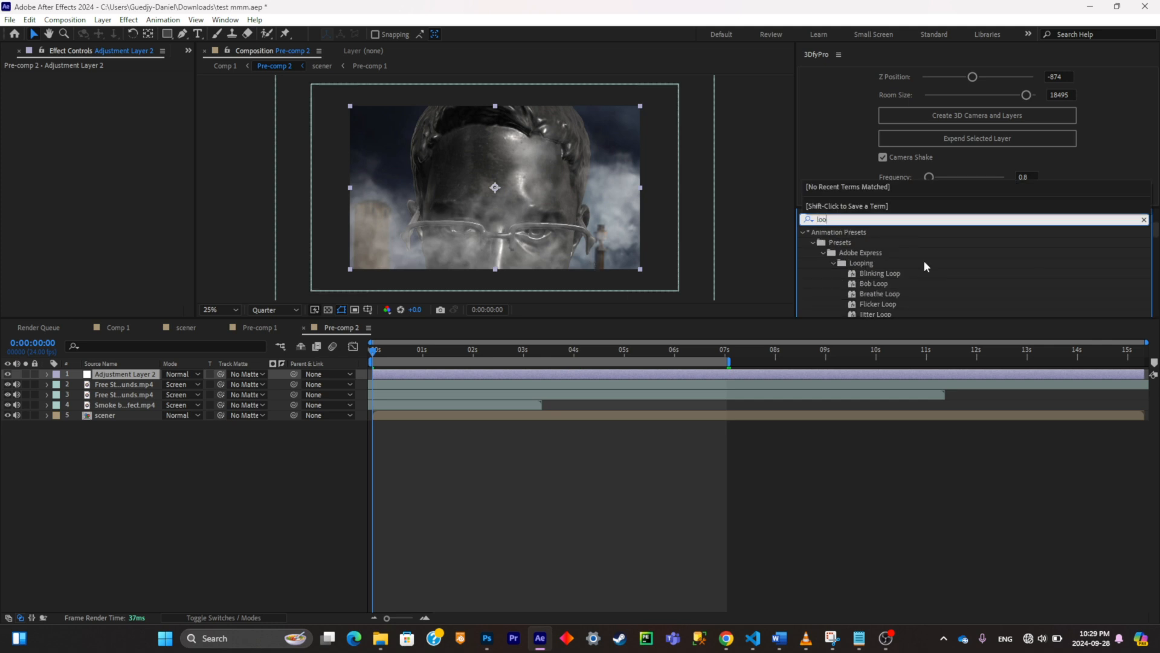
double_click(884, 274)
click(867, 220)
text(^vigne)
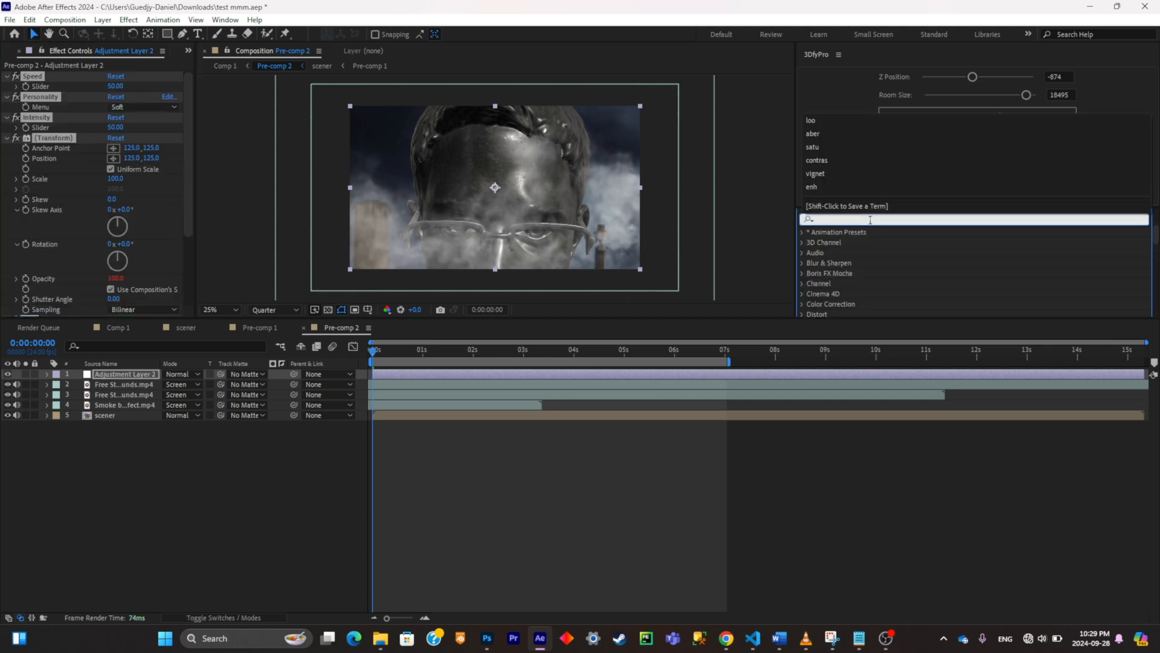
drag(846, 290, 187, 270)
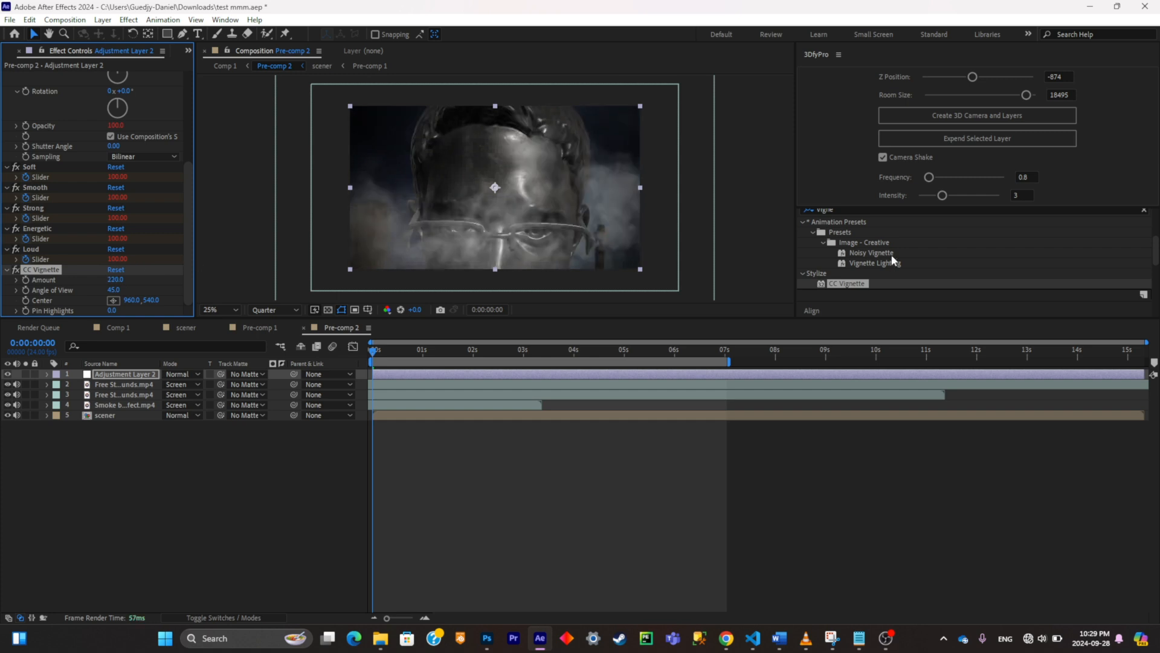
Step: Apply Hue/Saturation to the adjustment layer and lower the Master Saturation to -32
click(958, 211)
text(satur)
double_click(862, 293)
scroll(121, 241, down, 3)
drag(102, 243, 81, 244)
Step: Find the Quick Chromatic Aberration 3 effect and apply it to the adjustment layer
click(879, 221)
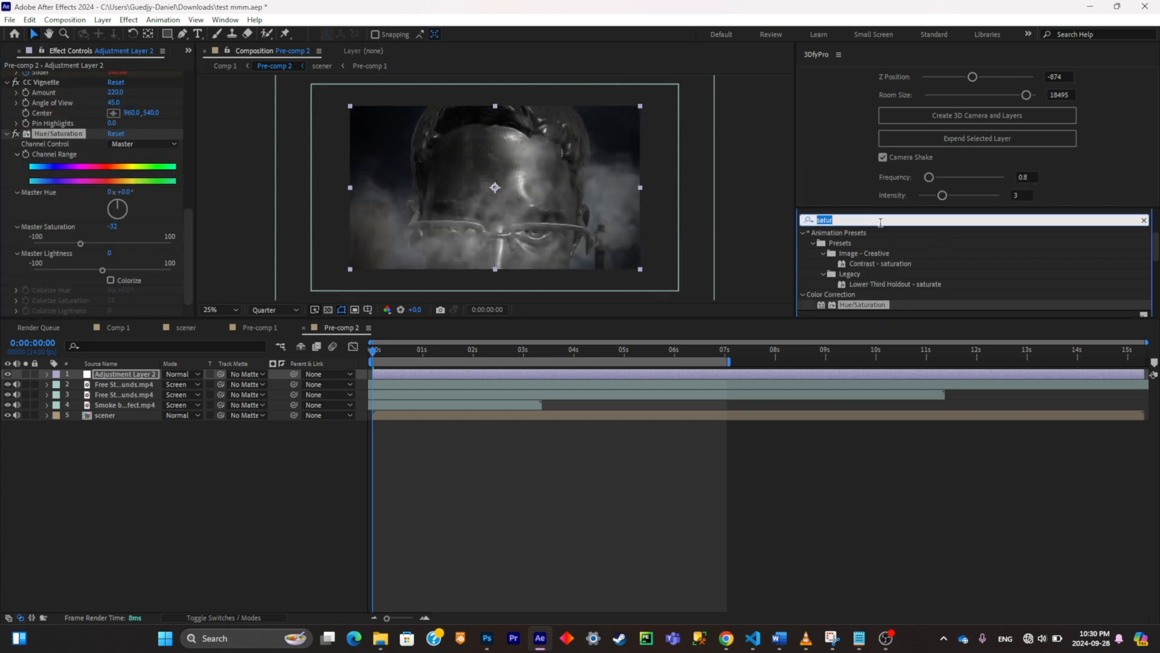
text(chrom)
key(BackSpace)
key(BackSpace)
key(BackSpace)
key(BackSpace)
key(BackSpace)
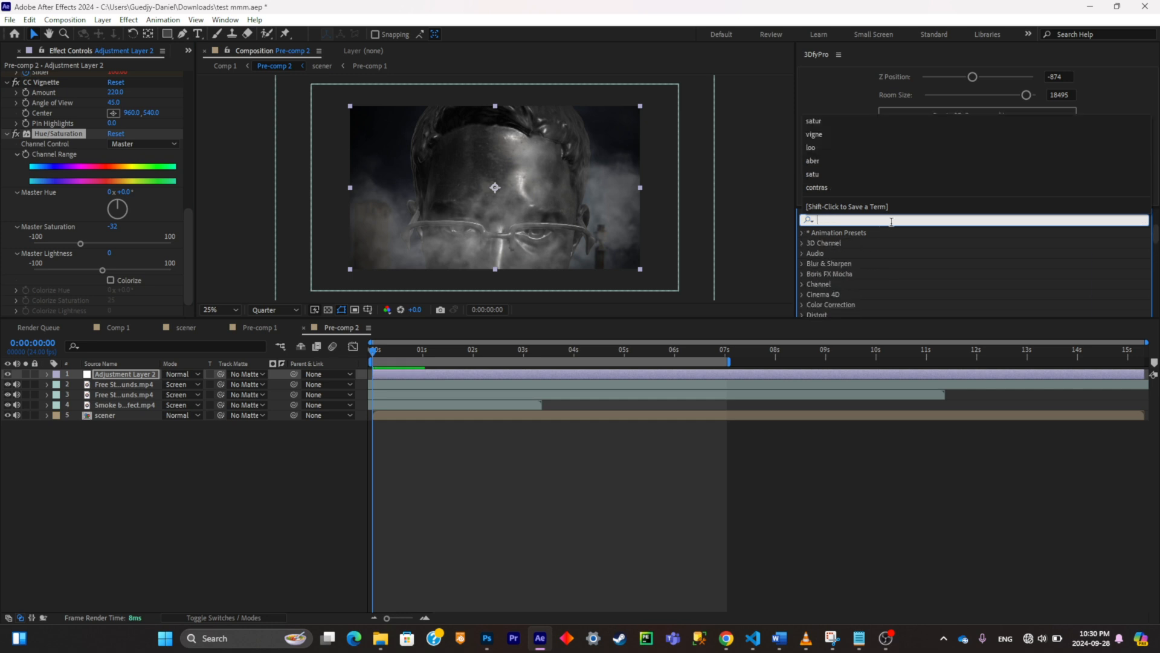
text(aber)
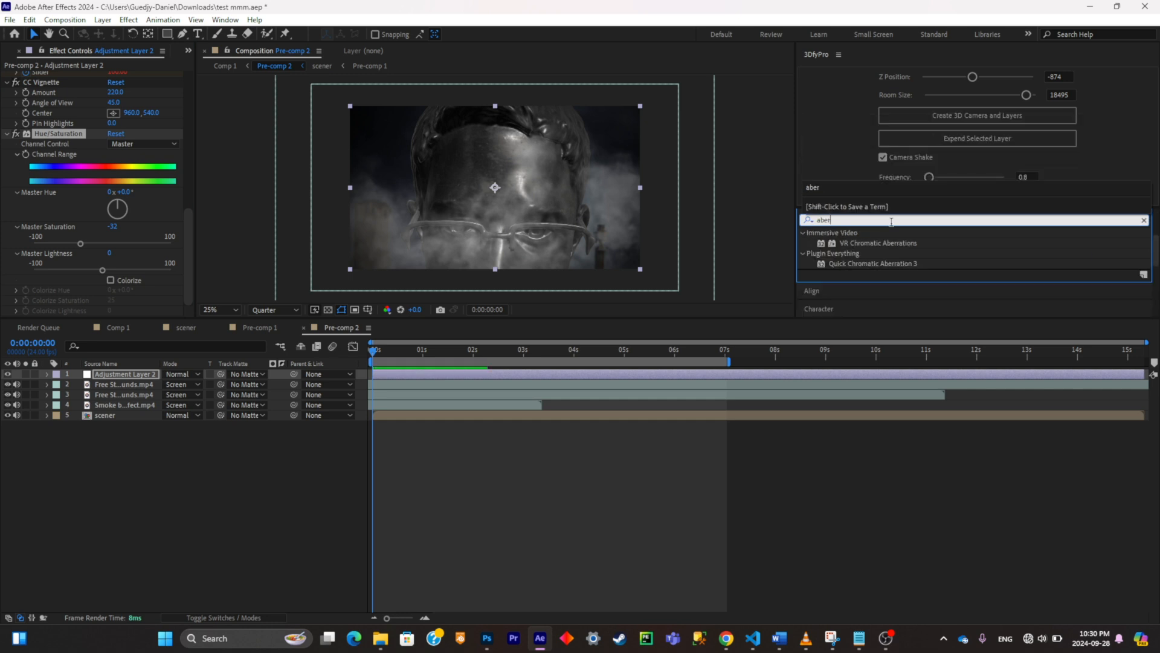
double_click(901, 264)
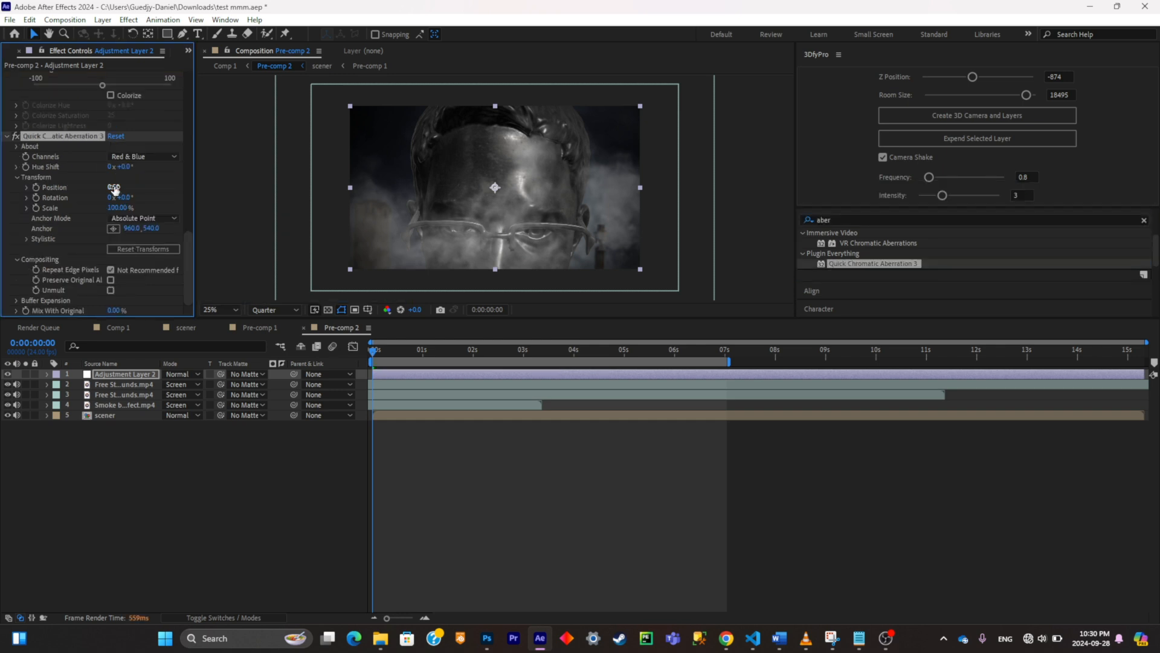
Step: In the chromatic aberration's Stylistic settings, set Distort Uniform to 3%, Distort Aberrate to 2% and Blur to 1
click(27, 240)
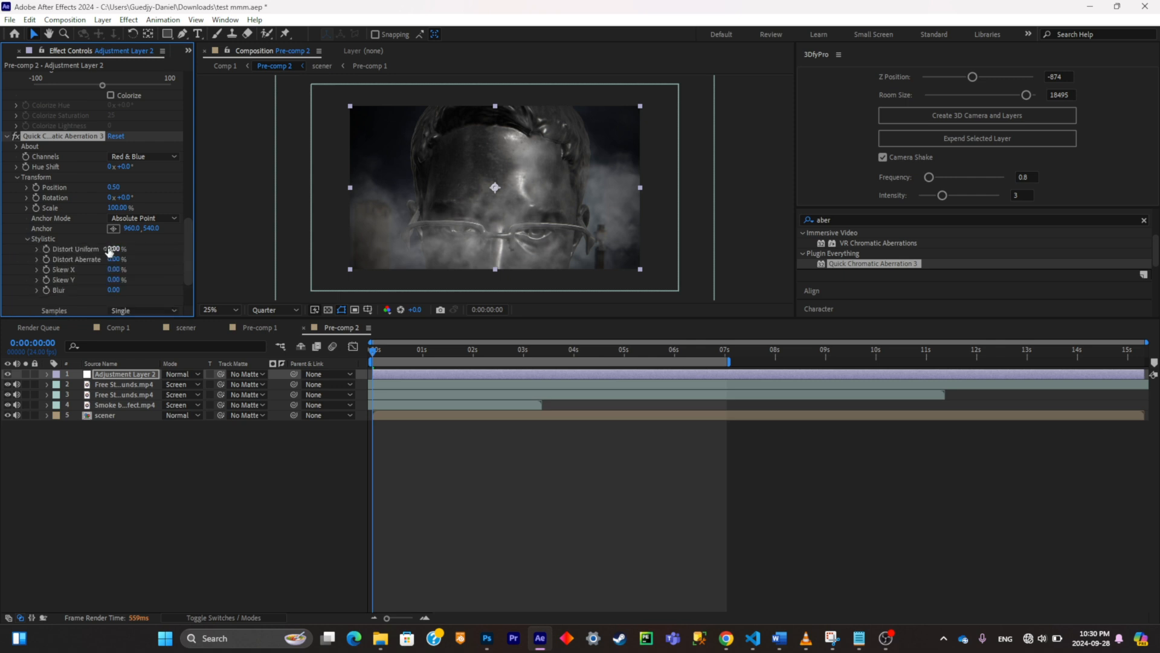
click(112, 249)
text(3)
key(Tab)
text(1)
key(Tab)
key(Tab)
key(Tab)
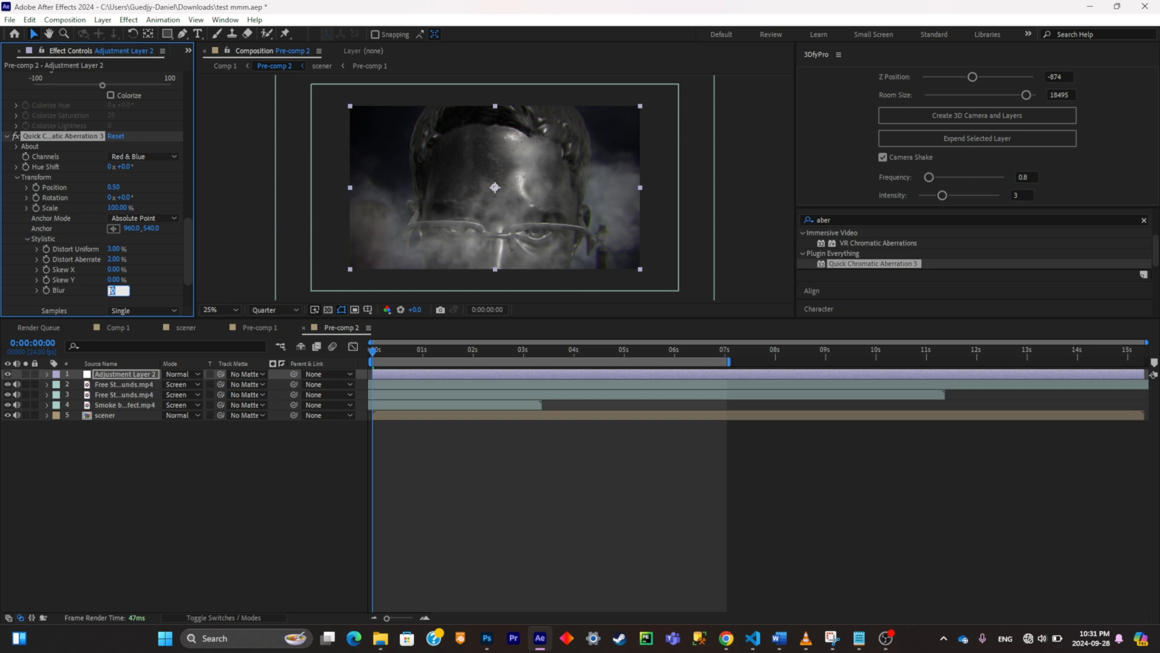
text(155.0,155.0)
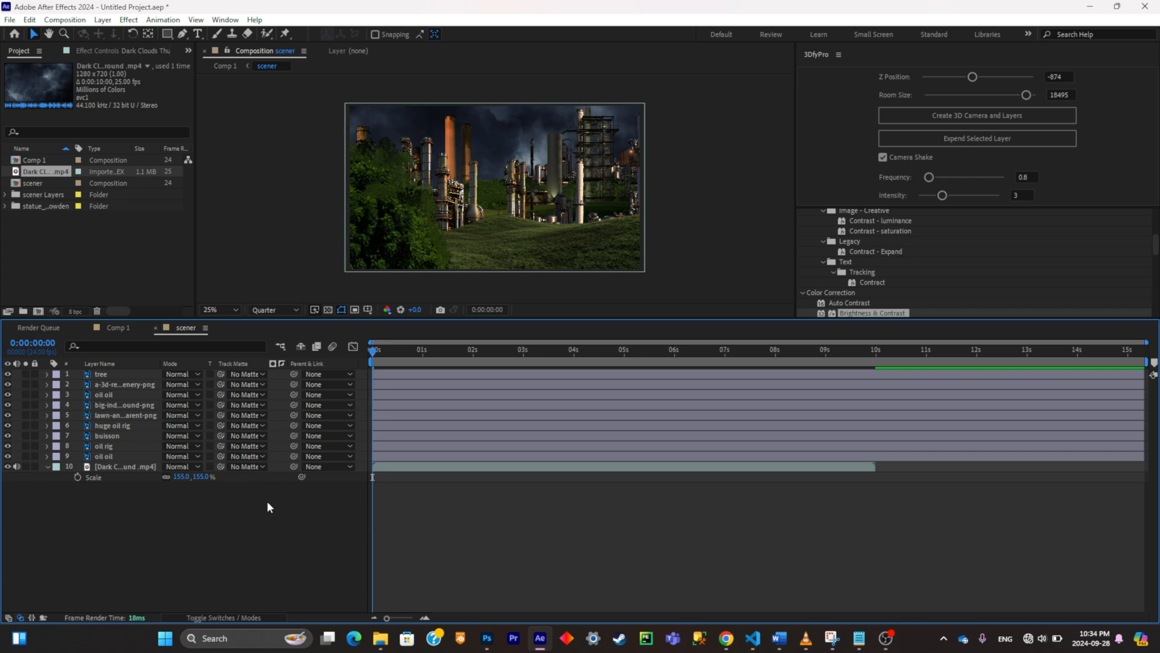
Step: Make all ten layers of the scener composition 3D, from the tree layer down to the Dark Clouds footage
click(258, 616)
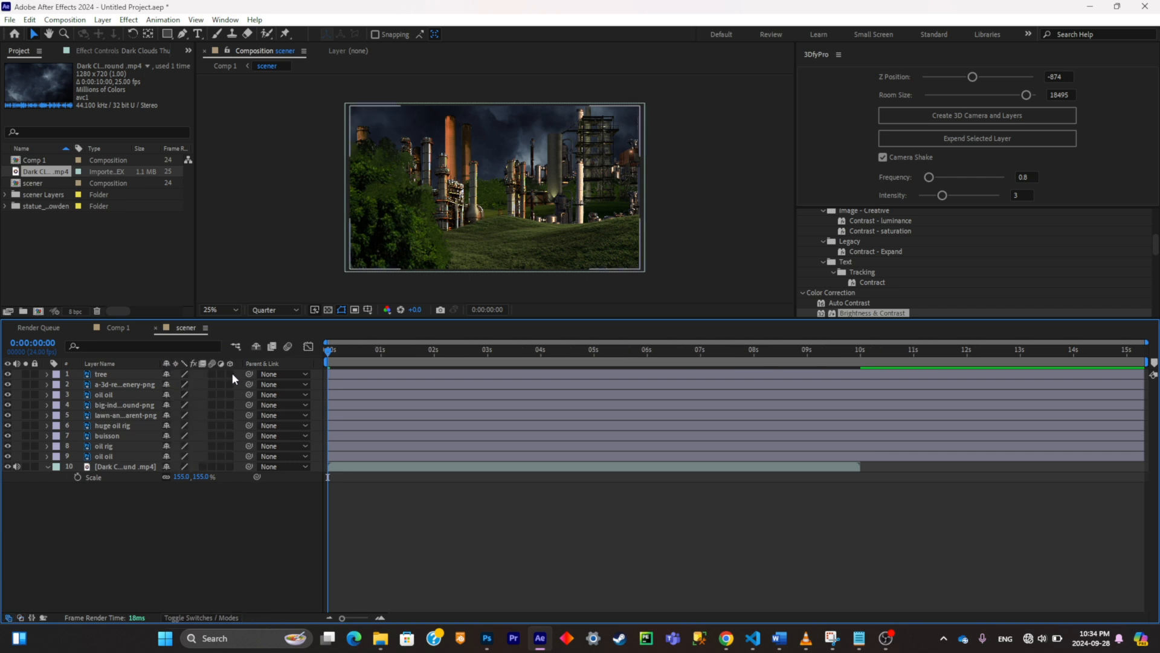
drag(232, 376, 236, 425)
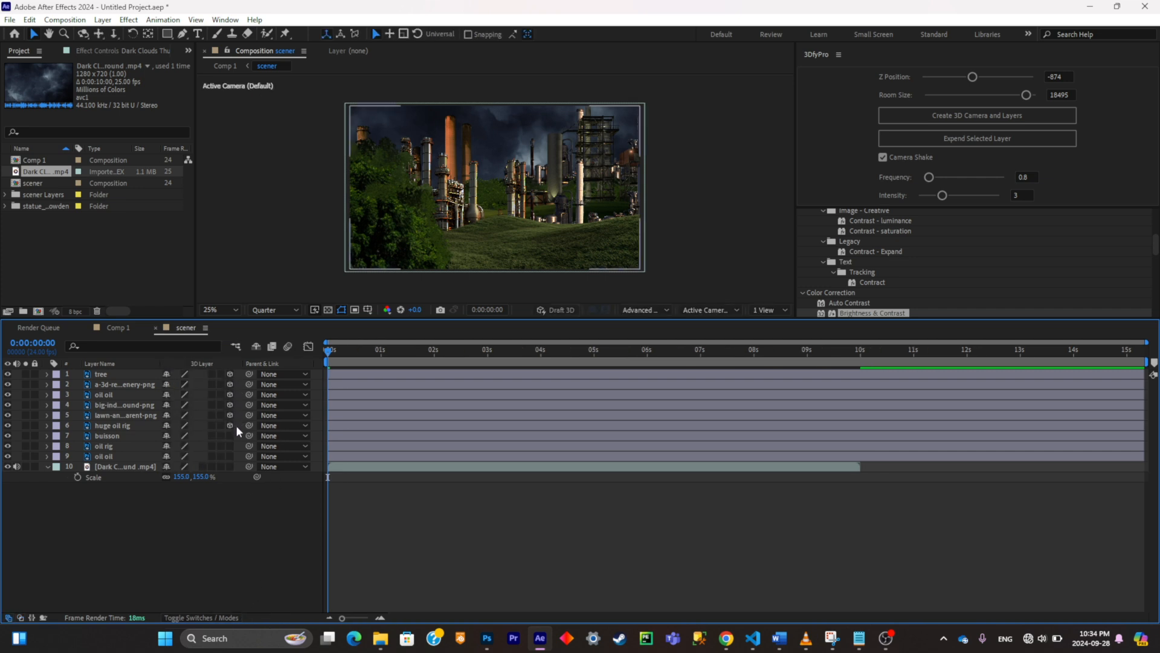
click(233, 466)
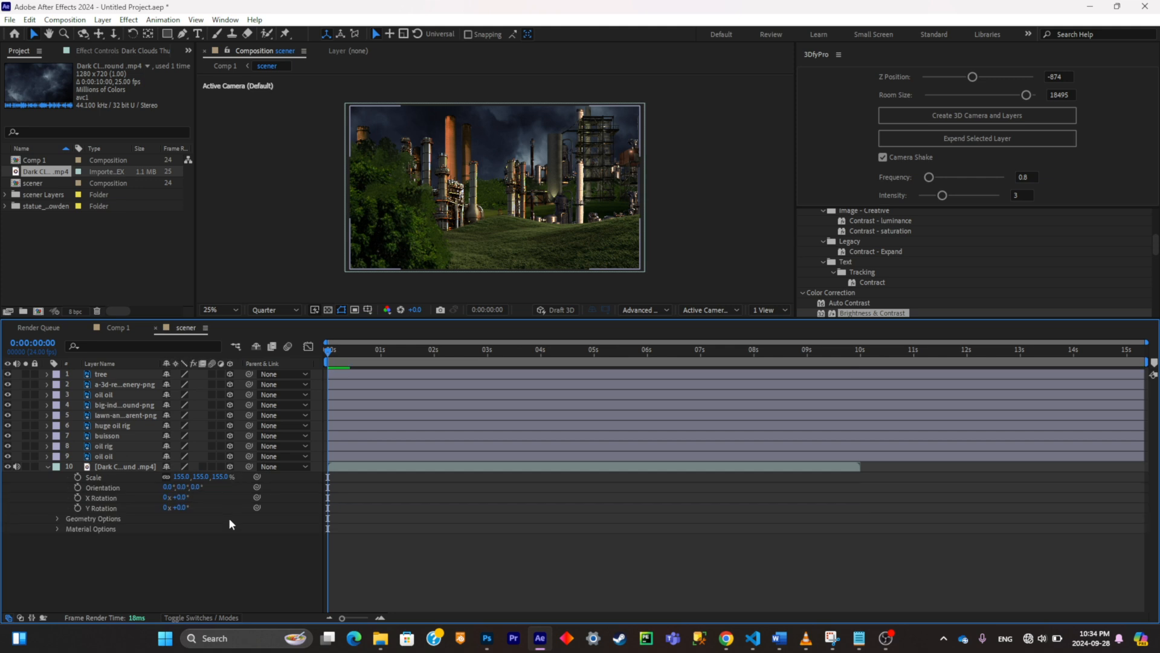
Step: Add a one-node camera with a 54 mm focal length and show the composition in two views
right_click(192, 567)
mouse_move(273, 415)
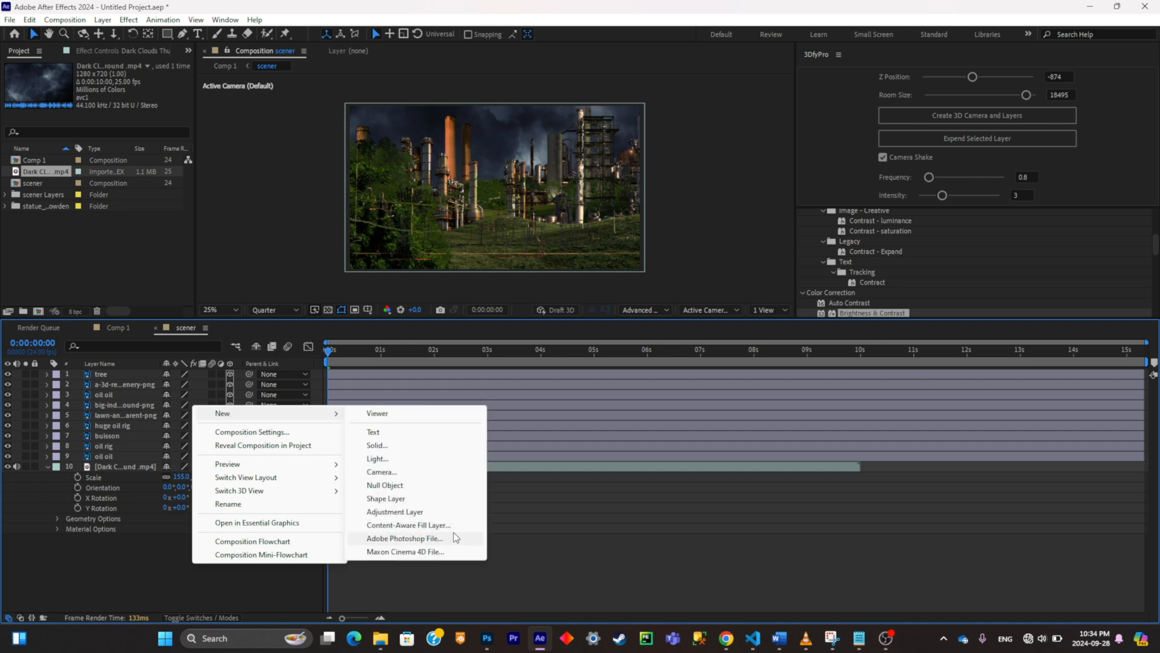
click(419, 473)
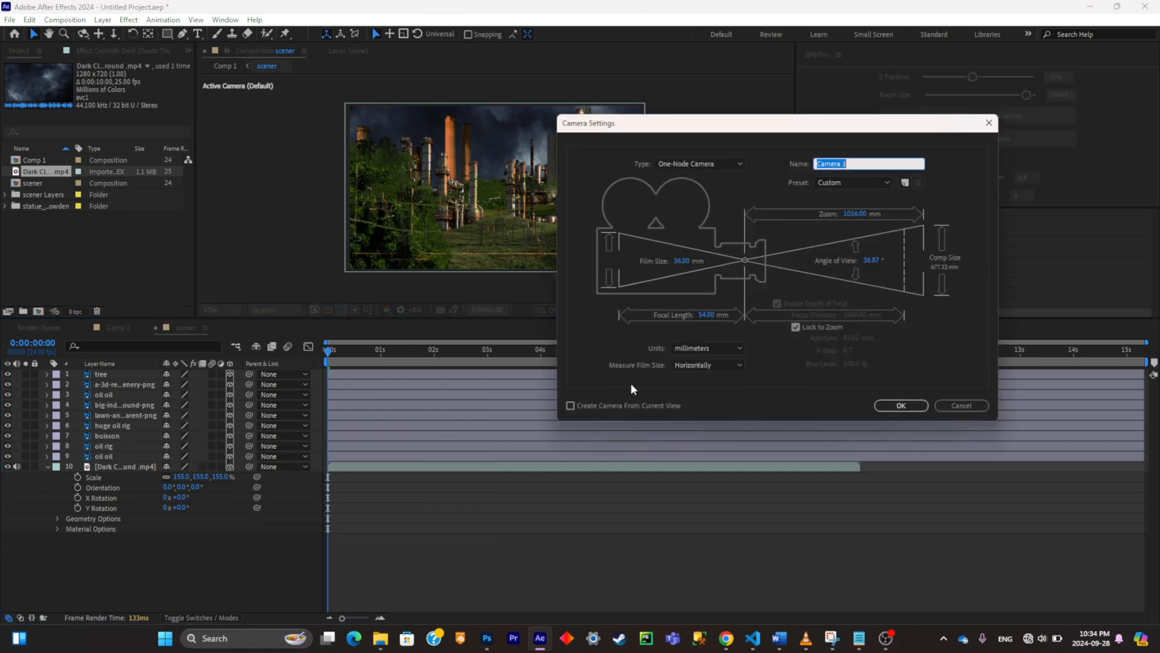
click(919, 407)
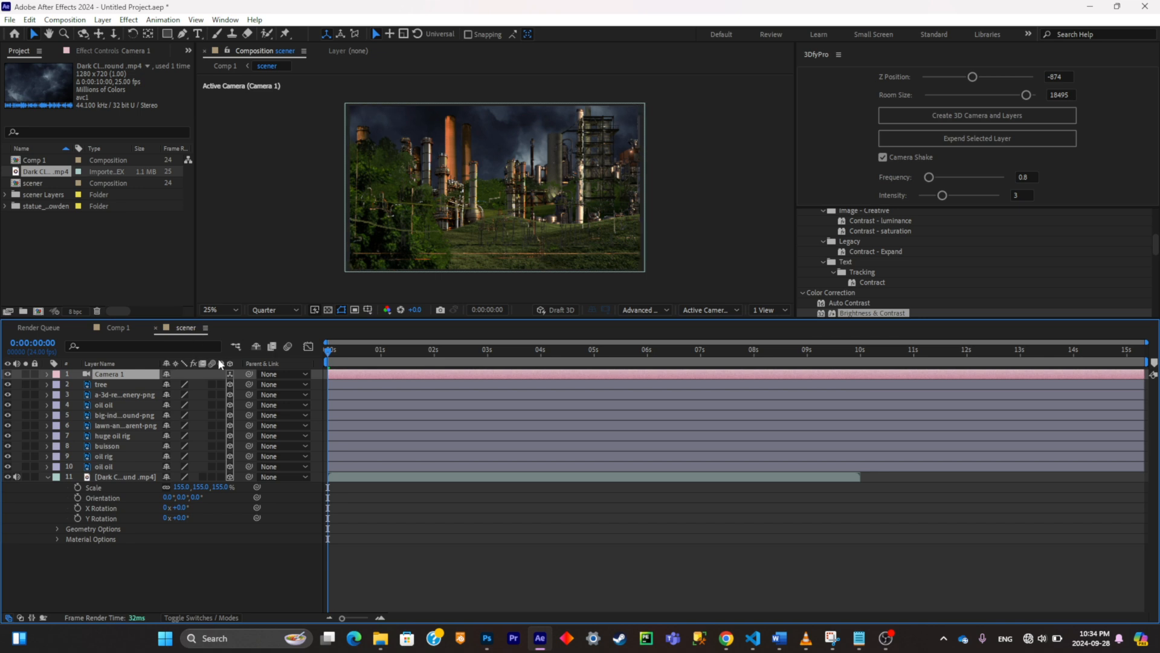
click(771, 312)
click(770, 335)
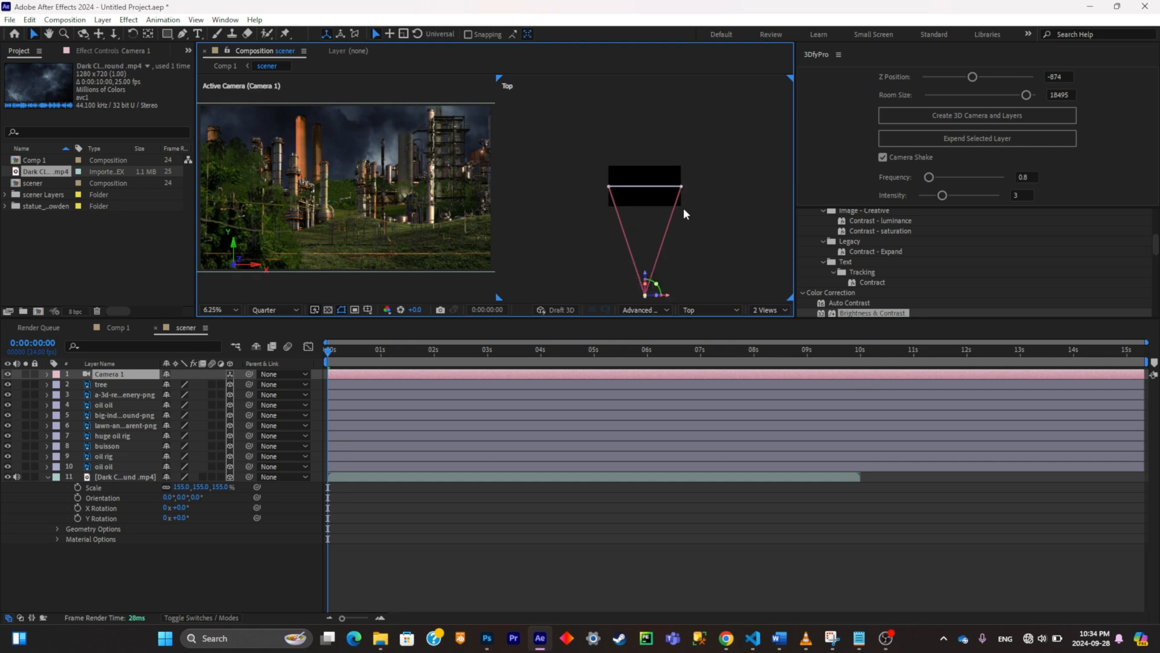
Step: Push the Dark Clouds footage far back behind the other layers and scale it to 423% to fill the camera frame
click(119, 393)
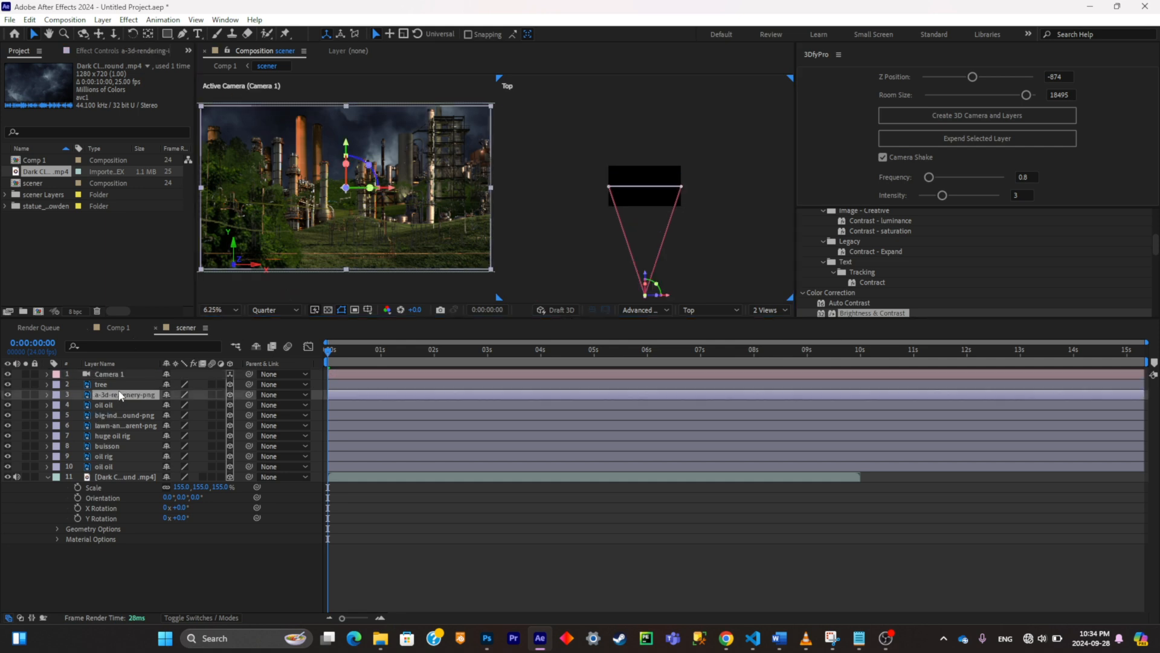
click(120, 476)
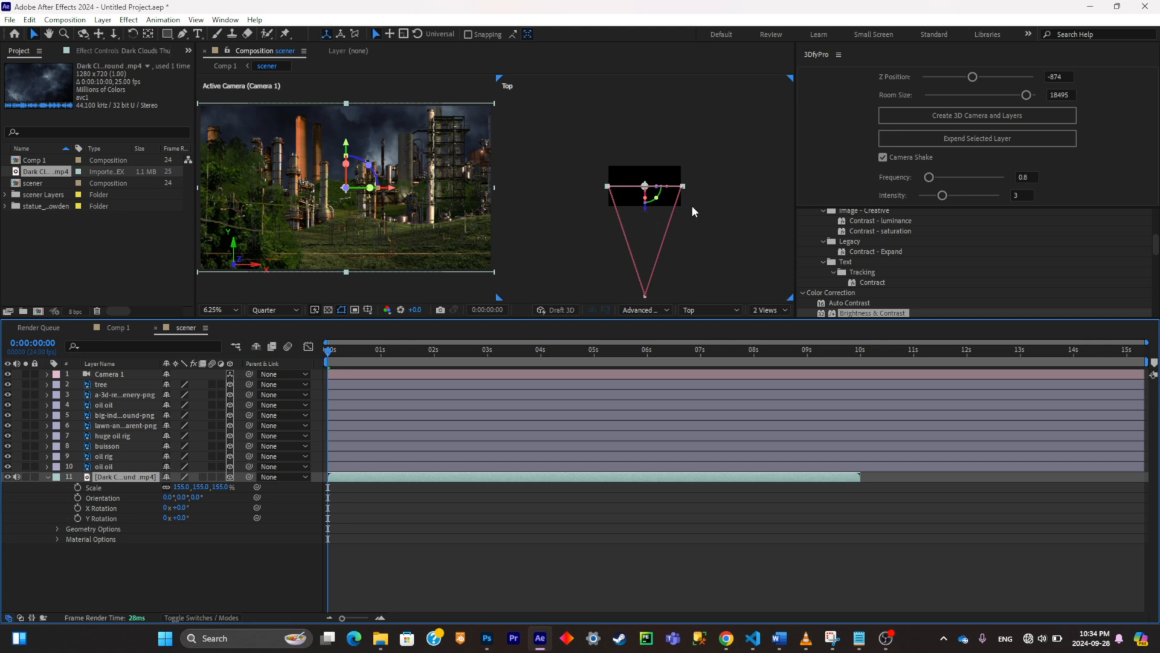
key(comma)
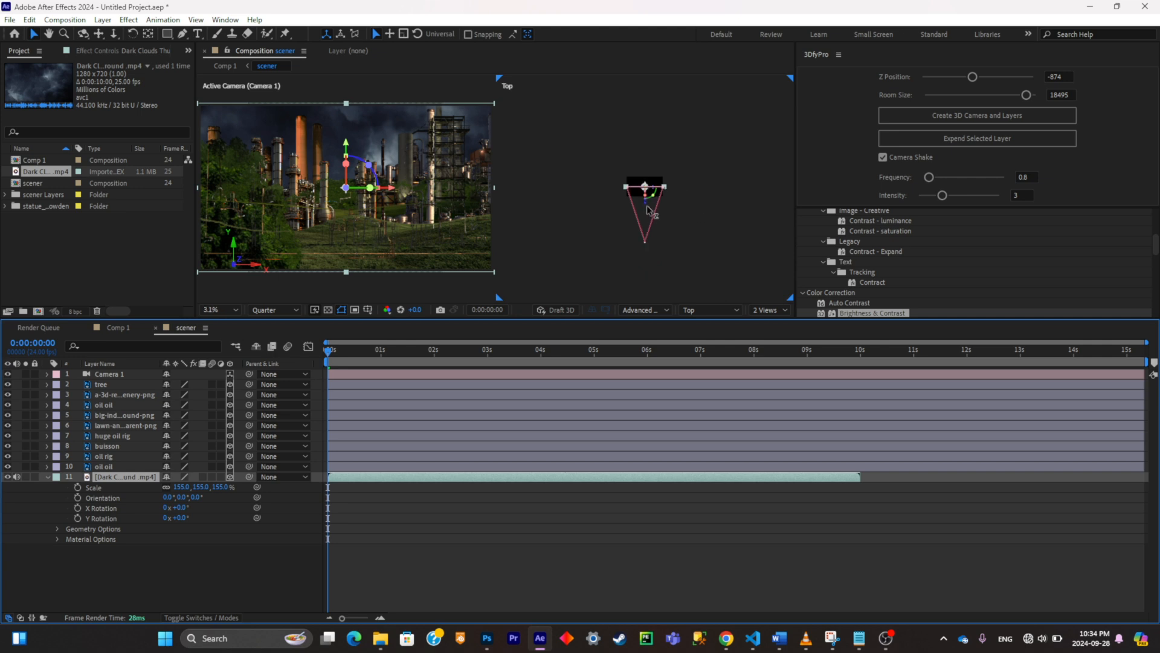
drag(647, 205, 663, 125)
drag(646, 155, 356, 248)
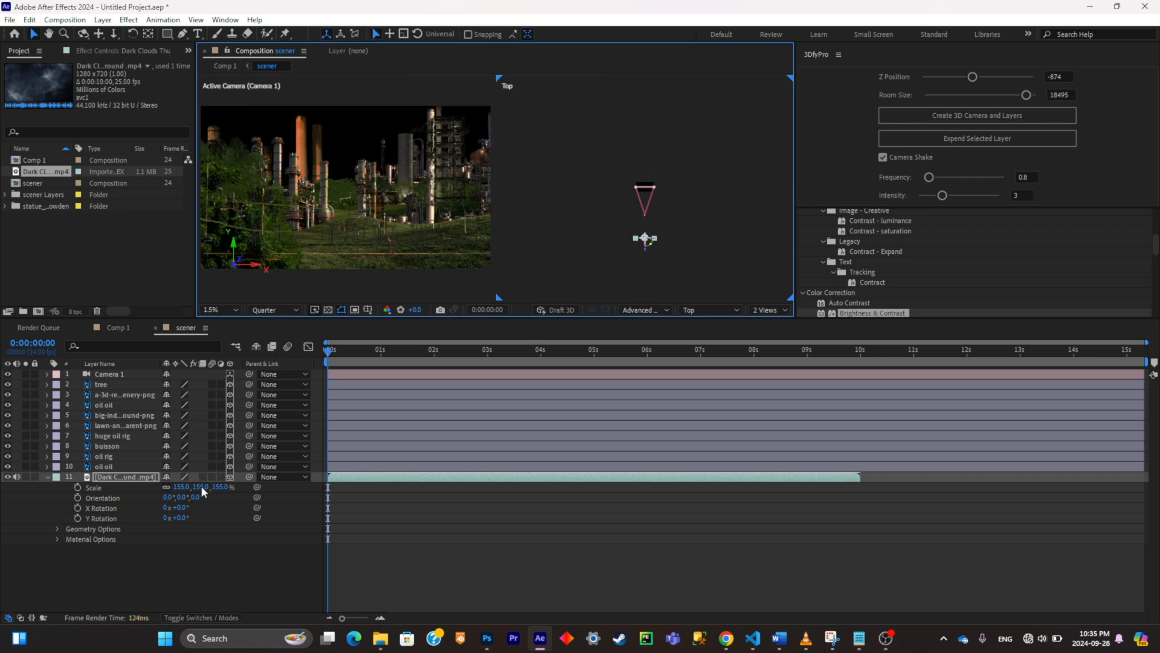
key(s)
drag(201, 488, 329, 473)
key(ctrl+z)
key(ctrl+z)
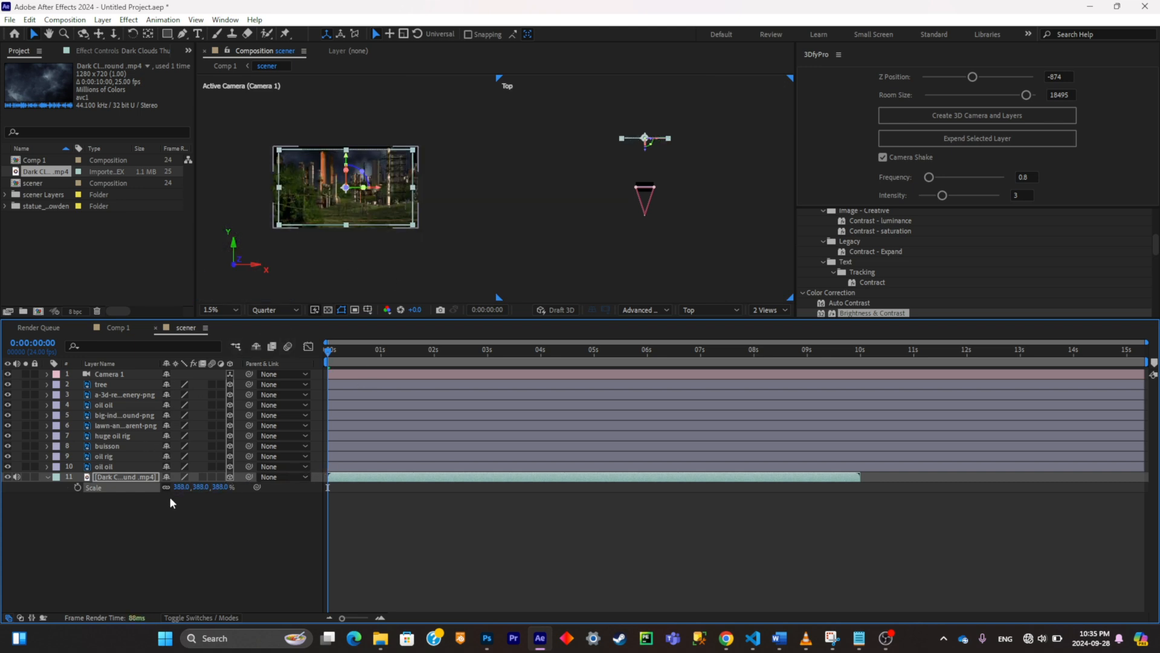
drag(213, 487, 337, 213)
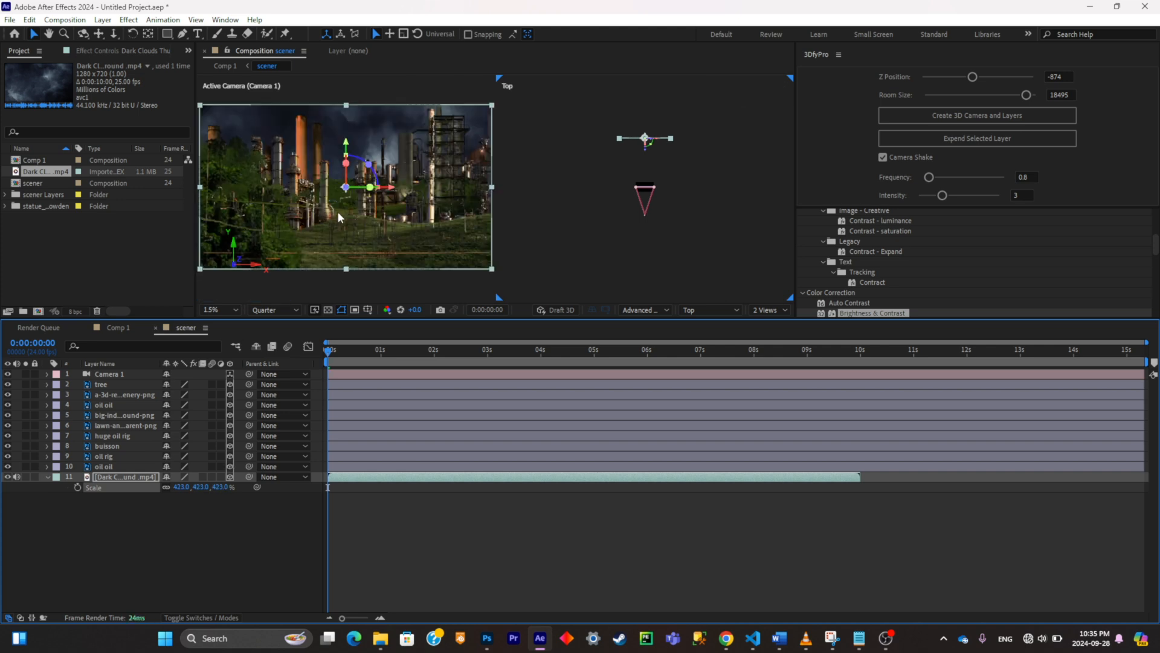
Step: Move the lower oil oil layer back in depth, just in front of the clouds, and scale it to 257%
click(125, 460)
click(125, 465)
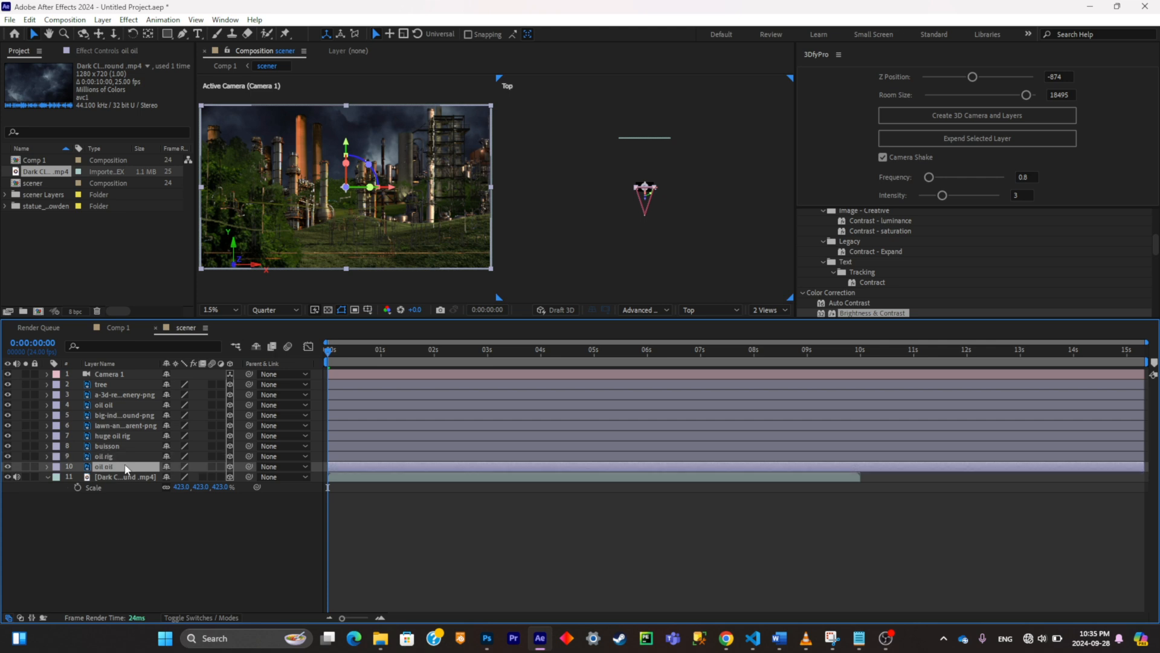
scroll(658, 186, up, 2)
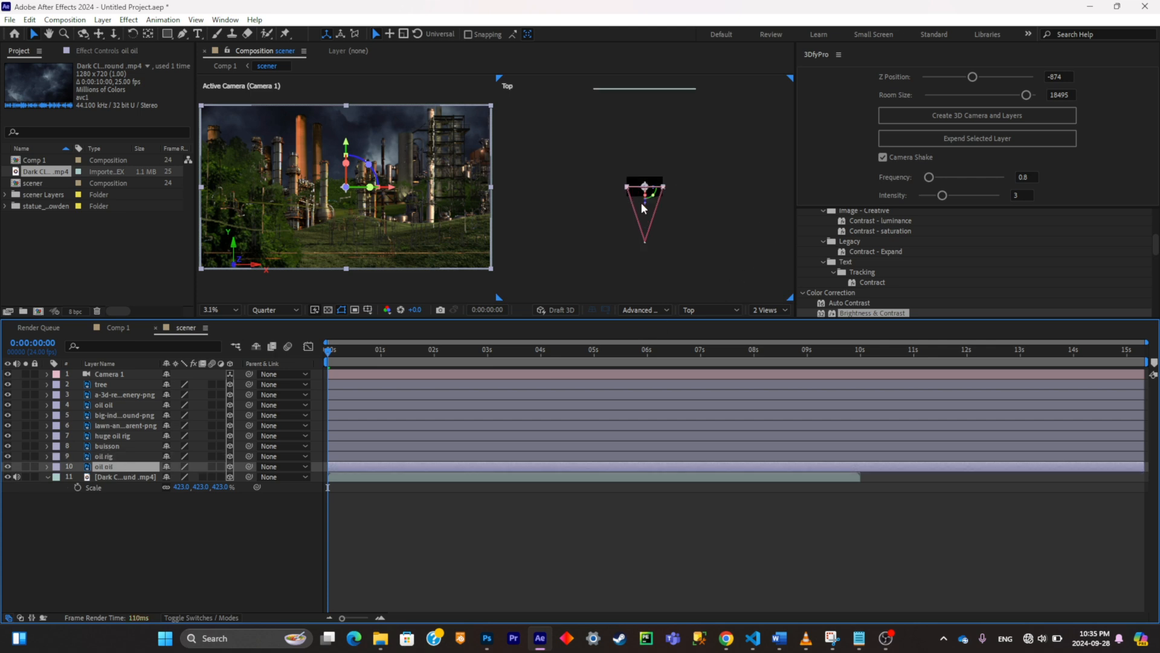
drag(645, 188, 654, 114)
key(s)
drag(221, 477, 268, 467)
Step: Space the oil rig and buisson layers back in depth, scaling them to 215% and 188% respectively
click(115, 457)
key(s)
click(107, 446)
key(s)
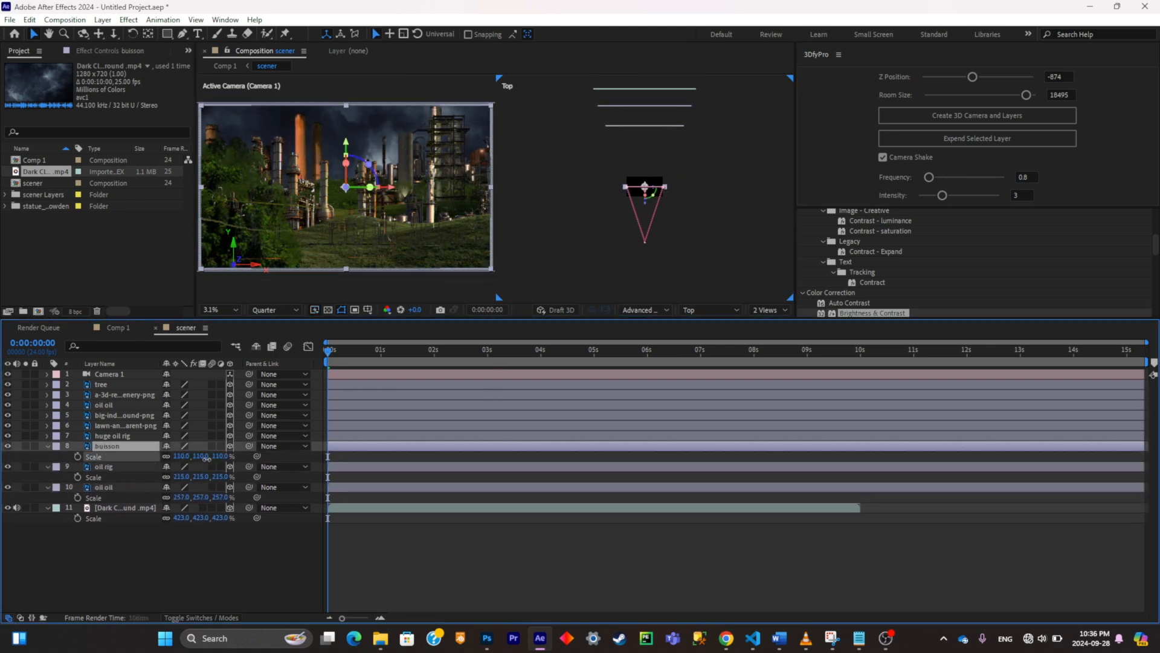
drag(199, 456, 253, 457)
Step: Move the huge oil rig layer back to just in front of the buisson layer and scale it to 161%
click(113, 435)
key(s)
drag(645, 203, 645, 178)
drag(200, 446, 236, 446)
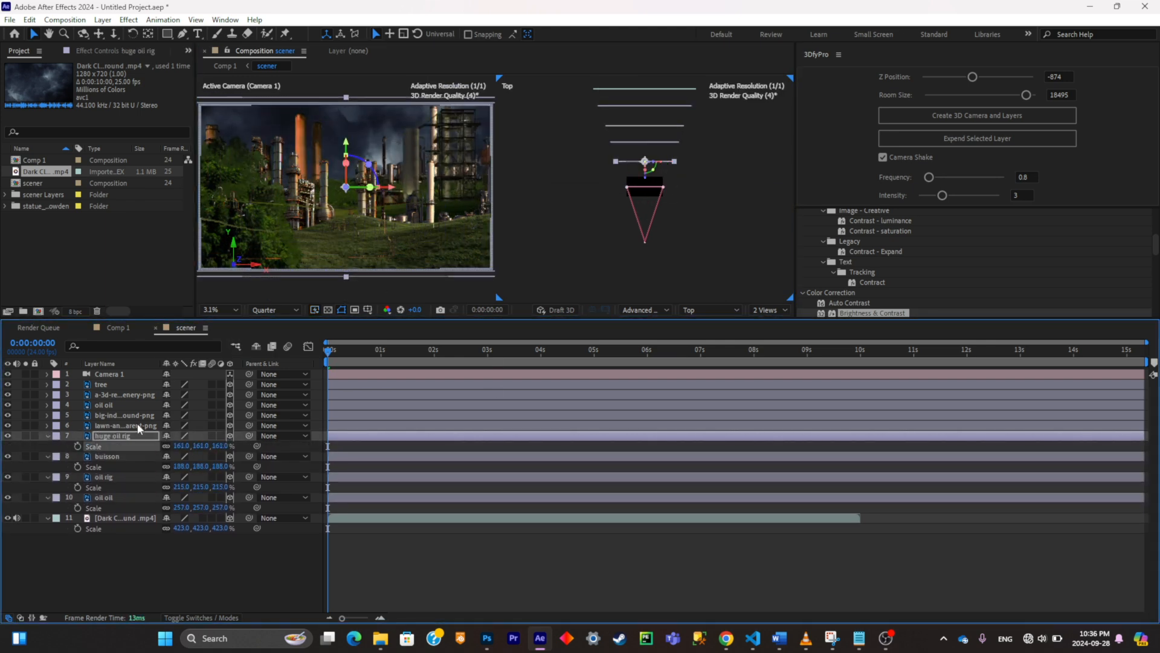
Step: Place the lawn layer slightly behind the original layer plane in depth and scale it to 123%
click(136, 425)
key(s)
drag(644, 203, 644, 189)
click(658, 162)
drag(644, 177, 645, 171)
drag(208, 435, 223, 436)
Step: Push the big industrial background layer back among the rear layers and scale it to 200%
click(125, 416)
key(s)
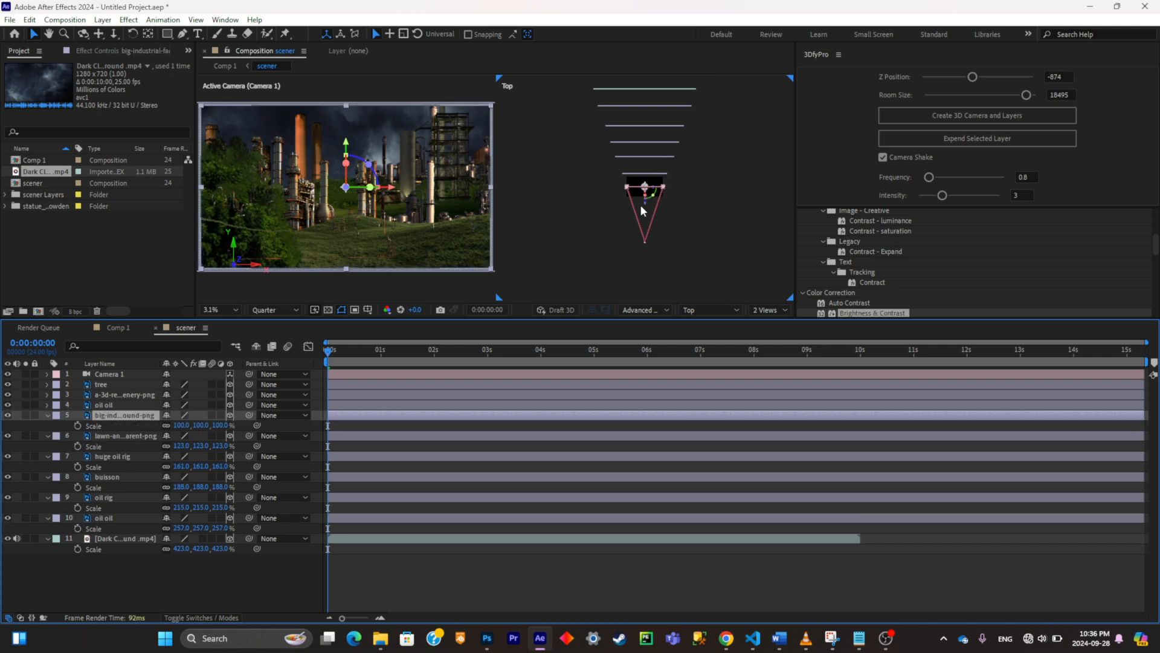
drag(644, 204, 644, 195)
drag(217, 426, 233, 433)
click(104, 405)
key(a)
scroll(645, 175, up, 1)
click(645, 173)
scroll(645, 182, down, 1)
drag(645, 193, 645, 162)
drag(221, 435, 264, 425)
Step: Push the upper oil oil layer deep into the scene and scale it to 249%
click(134, 445)
click(131, 426)
click(118, 406)
drag(645, 203, 644, 131)
drag(191, 415, 326, 415)
key(ctrl+z)
Step: Set the a-3d-rendering scenery layer slightly behind the tree layer in depth and scale it to 111%
key(ctrl+z)
key(s)
drag(645, 203, 645, 132)
drag(181, 415, 266, 404)
click(125, 395)
drag(645, 203, 645, 133)
key(ctrl+z)
key(ctrl+shift+z)
key(s)
drag(217, 406, 224, 416)
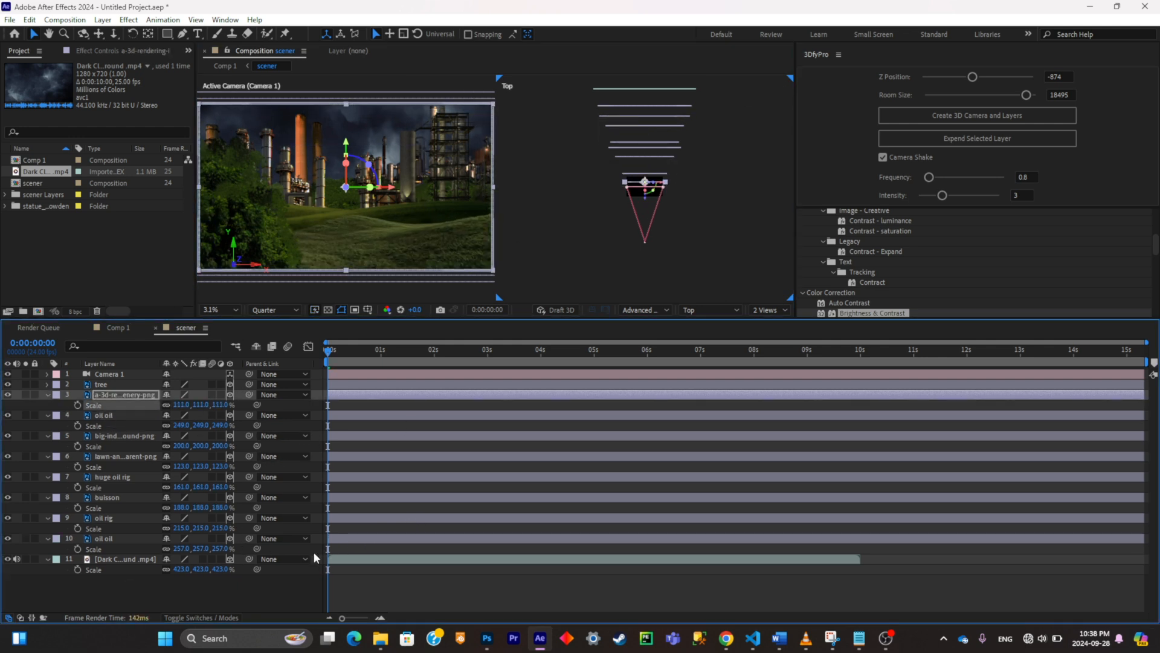
Step: Inspect the camera framing in a single enlarged view, then return to the two-view layout
click(776, 310)
click(775, 323)
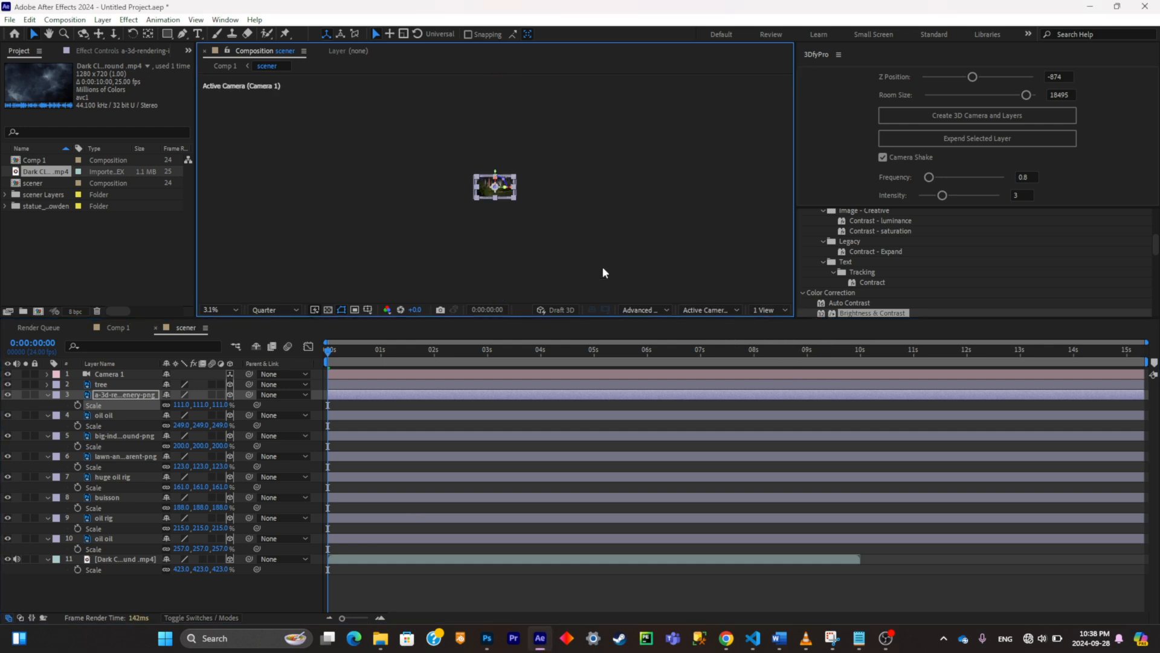
key(period)
key(period)
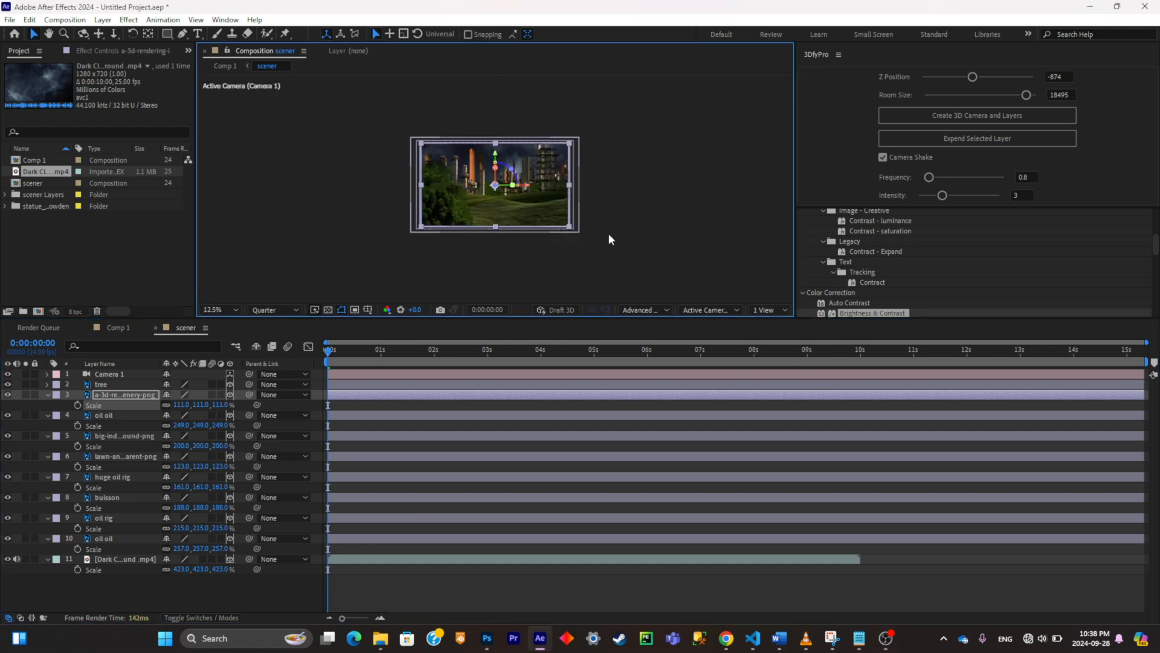
click(778, 310)
click(774, 331)
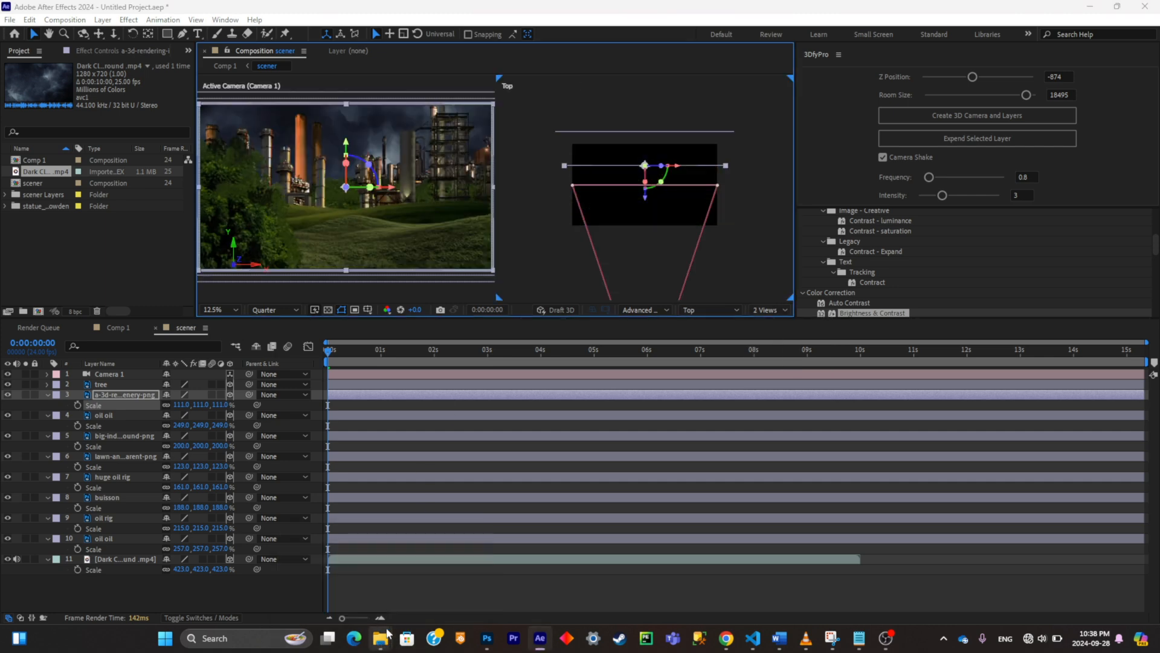
Step: Bring the statue GLB model from File Explorer into the scener composition with the default import settings
mouse_move(380, 638)
click(343, 583)
drag(1031, 357, 289, 604)
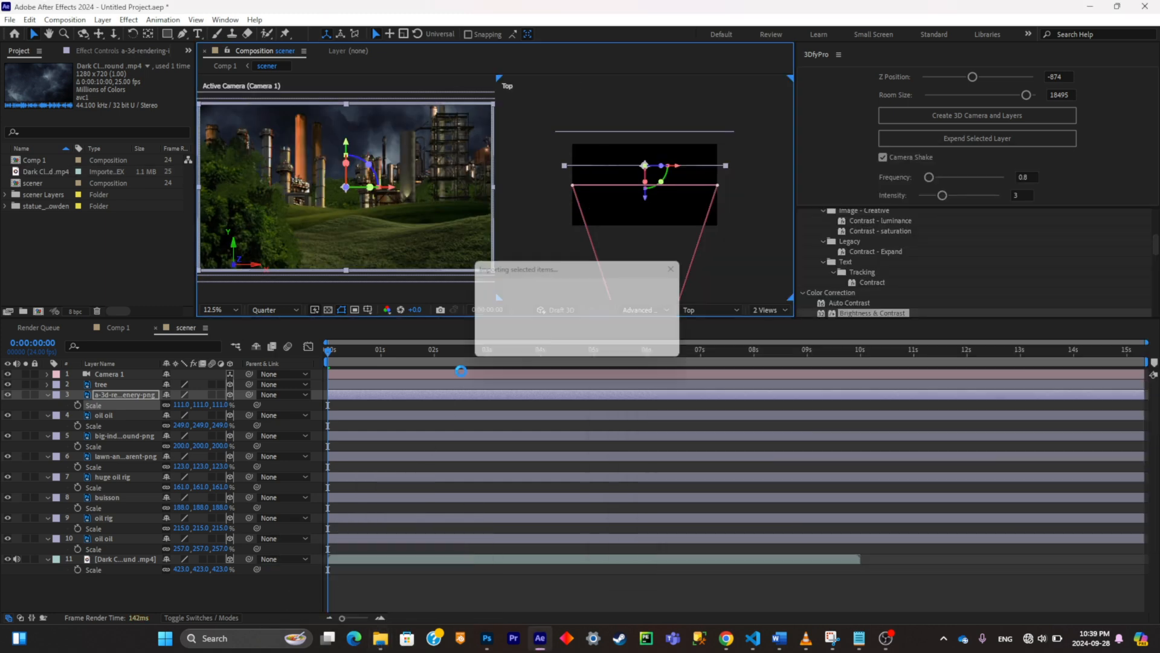
key(Return)
Step: Push the statue model back in depth to the Dark Clouds layer, behind the industrial layers
scroll(669, 236, down, 5)
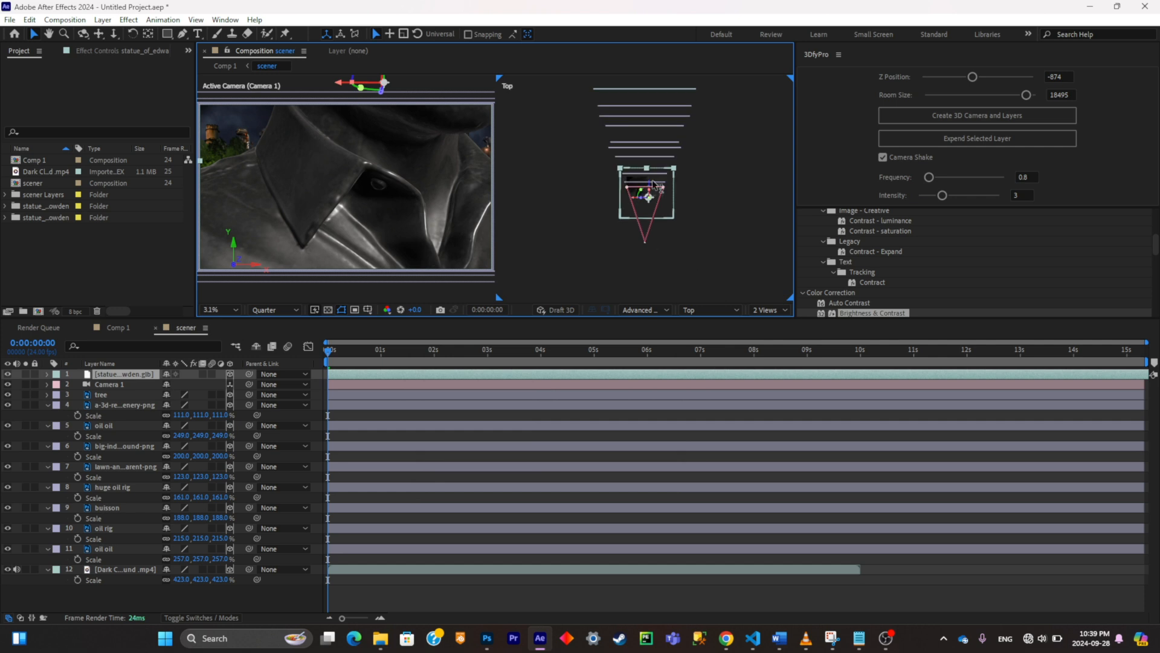
scroll(651, 132, down, 3)
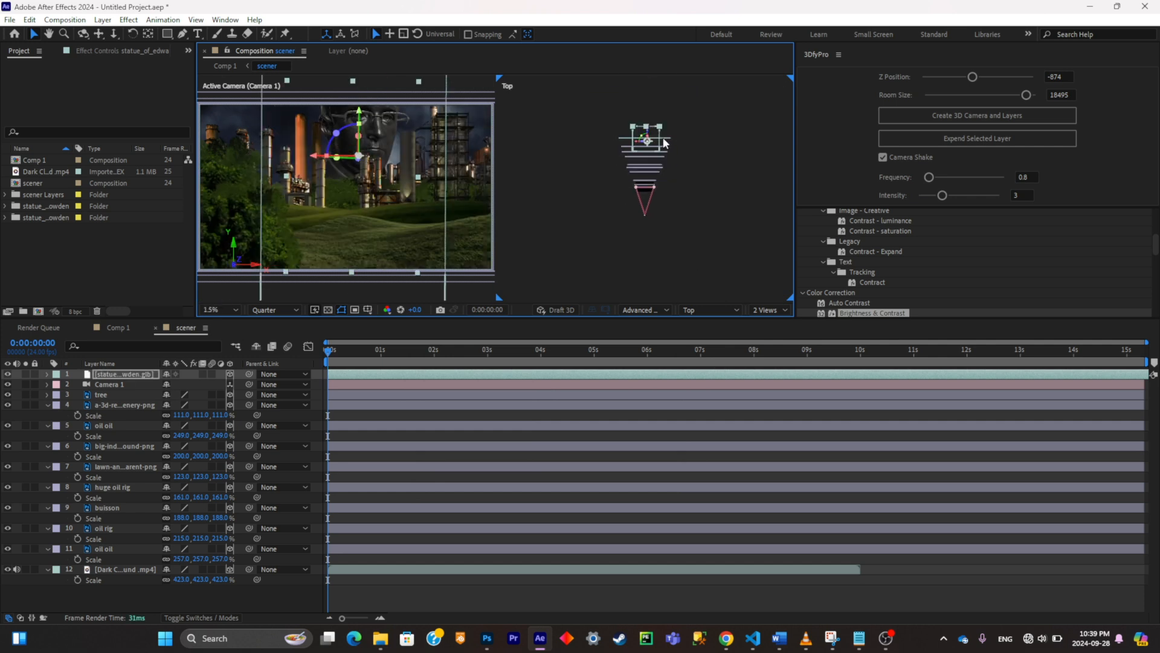
scroll(653, 127, up, 3)
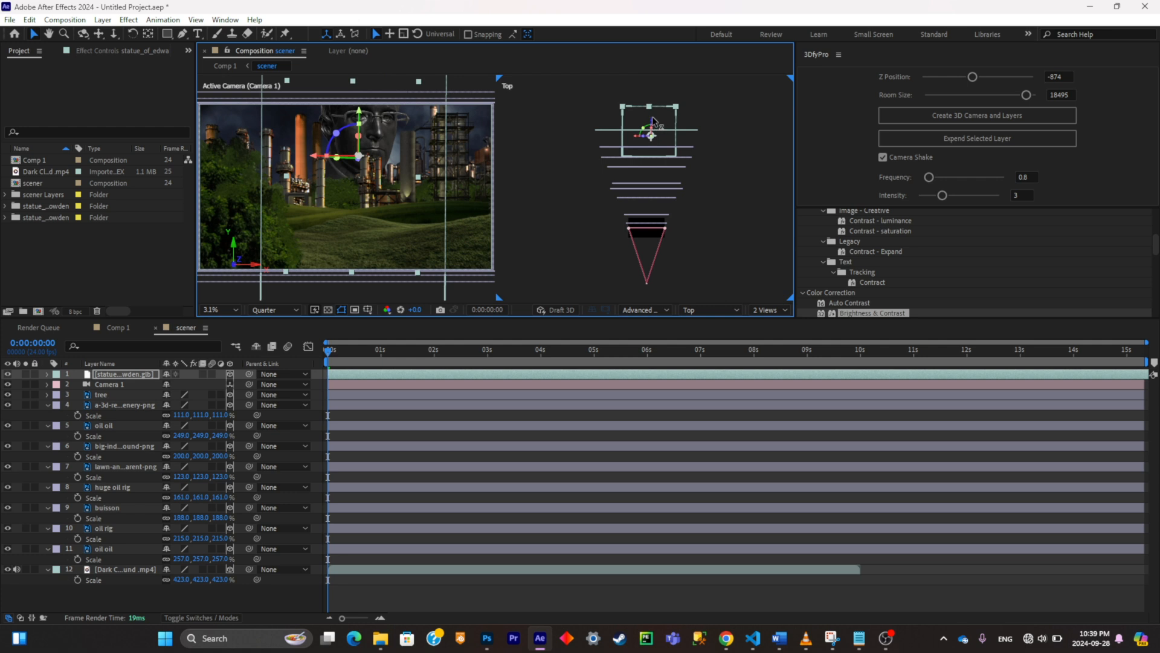
drag(652, 118, 653, 189)
key(ctrl+z)
Step: Move the Dark Clouds footage back behind the statue and set its scale to 588%
click(668, 130)
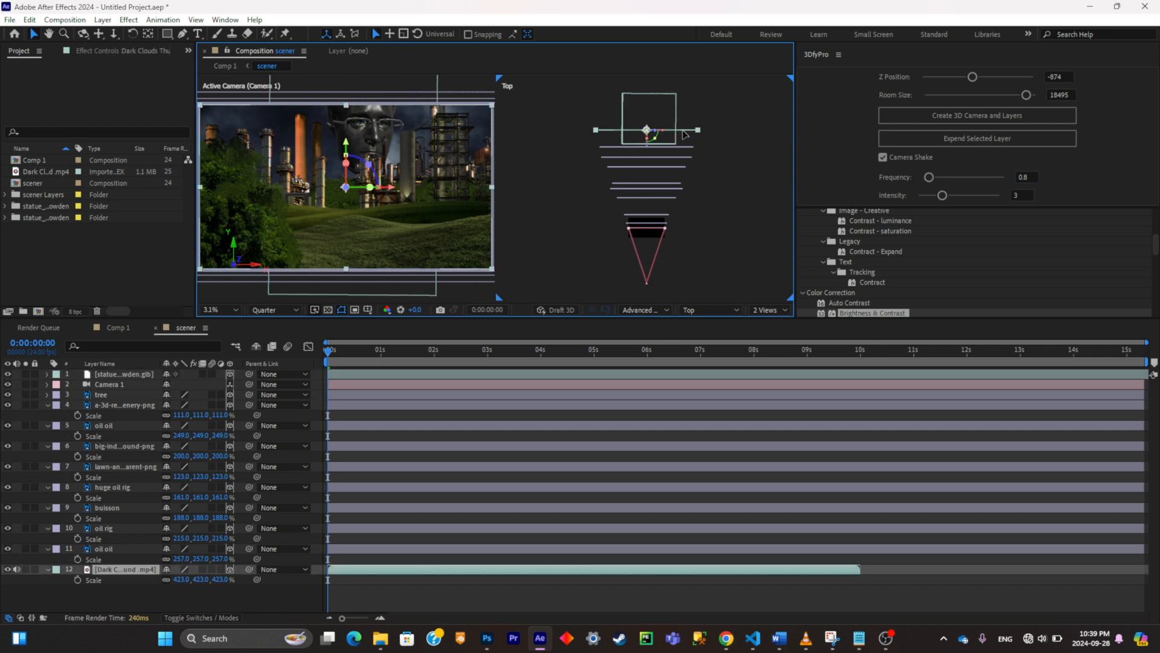
drag(647, 144, 667, 131)
click(201, 580)
text(588)
key(Return)
Step: Turn the statue slightly about its vertical axis and place its layer beneath Camera 1 in the stack
click(650, 121)
drag(113, 374, 109, 385)
click(108, 375)
key(p)
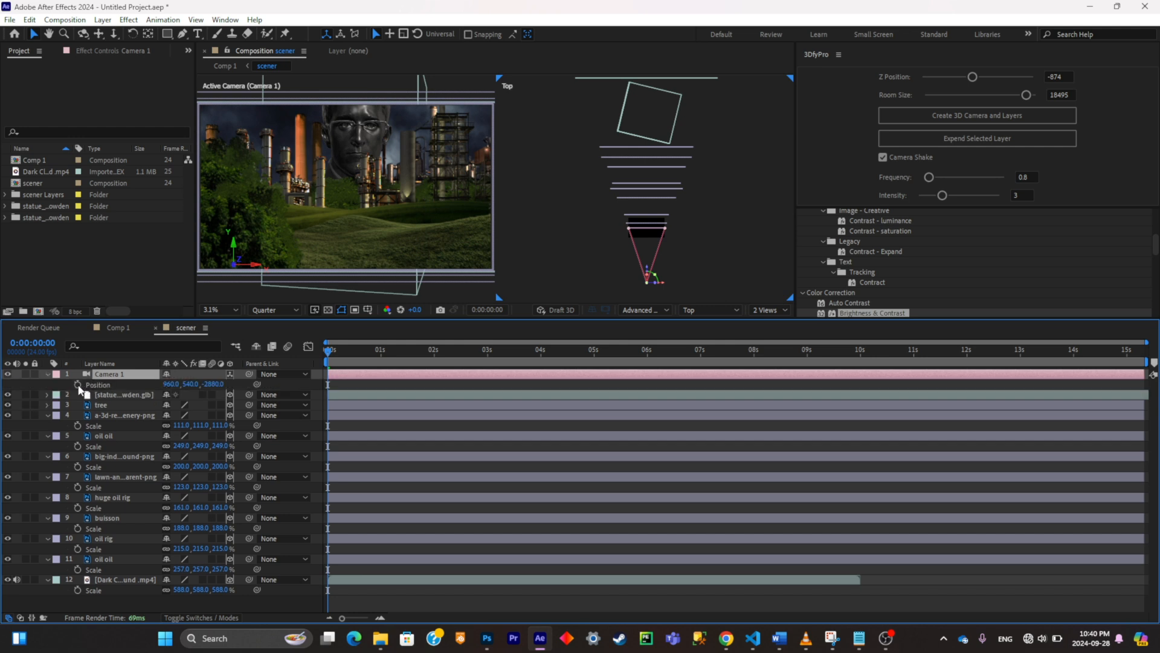
click(78, 385)
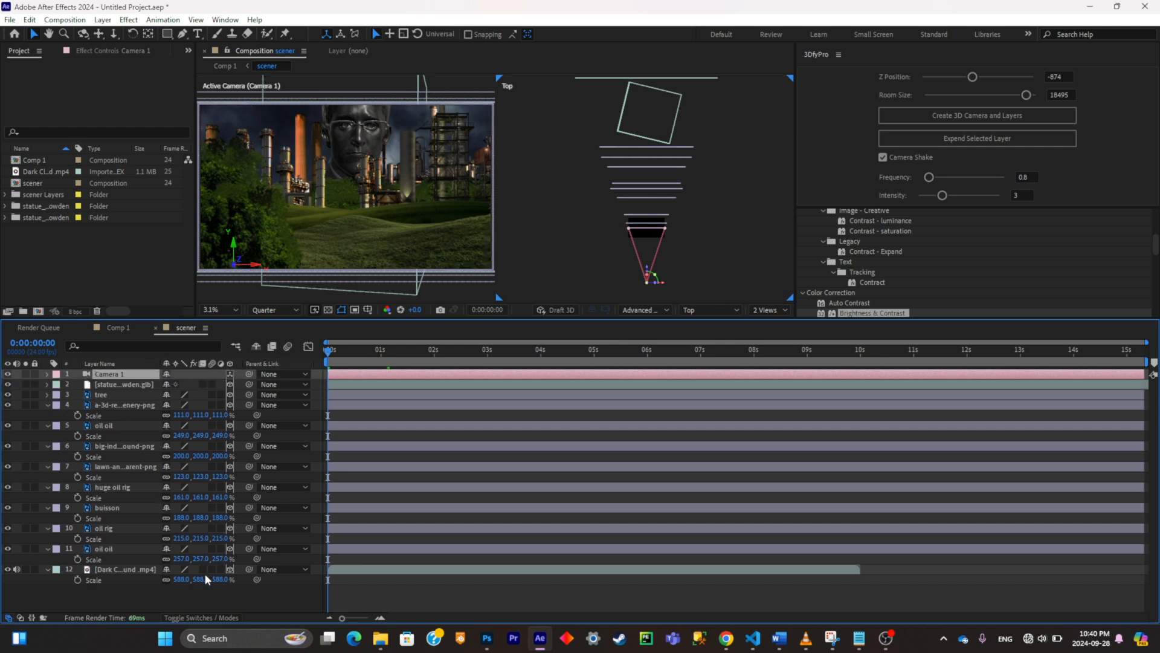
Step: Add a null object, parent Camera 1 to it, and make the null 3D
right_click(216, 592)
mouse_move(305, 446)
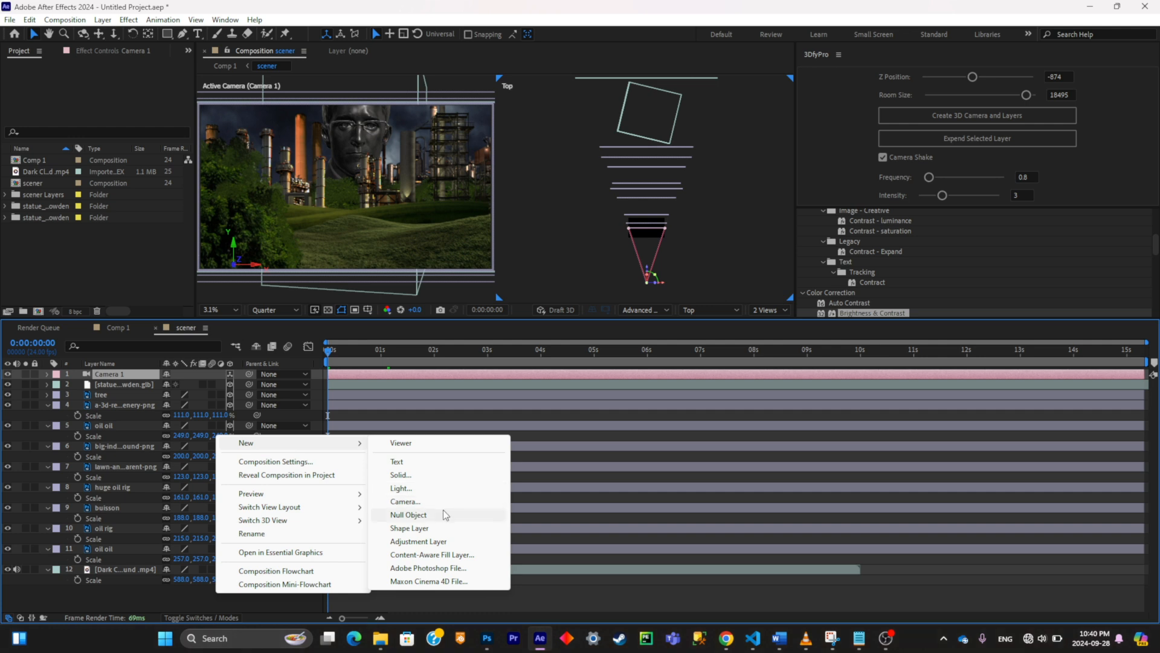
click(409, 515)
drag(248, 384, 120, 379)
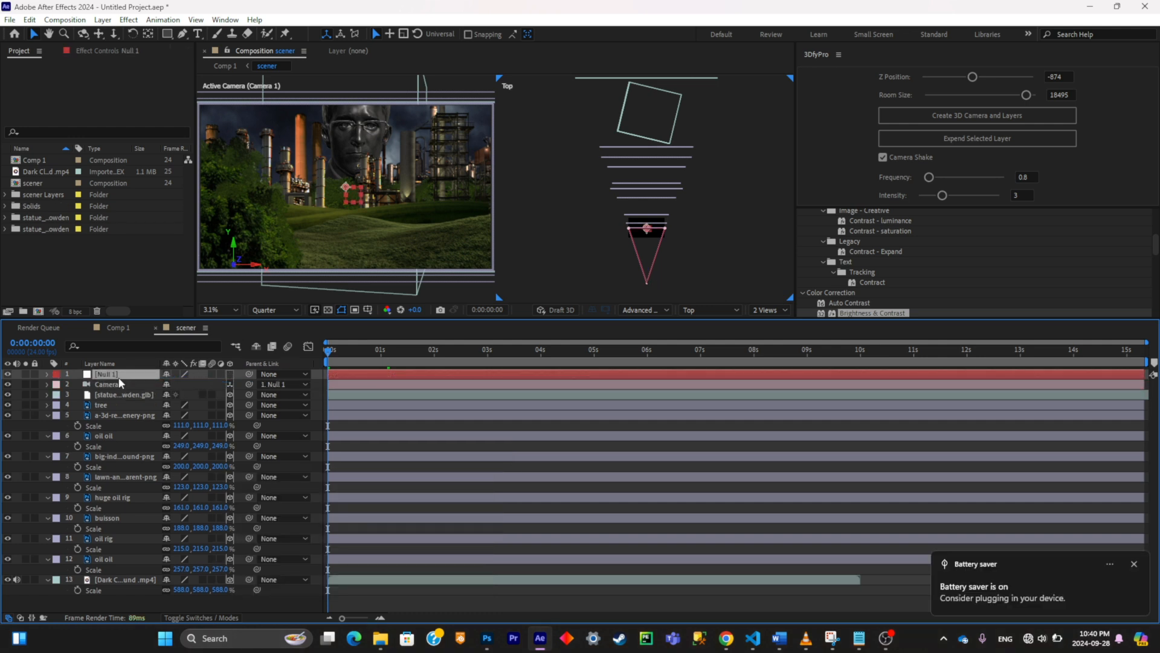
click(230, 375)
Step: Keyframe the null's current Position at 0:00:00:00 and again at 0:00:02:15
key(p)
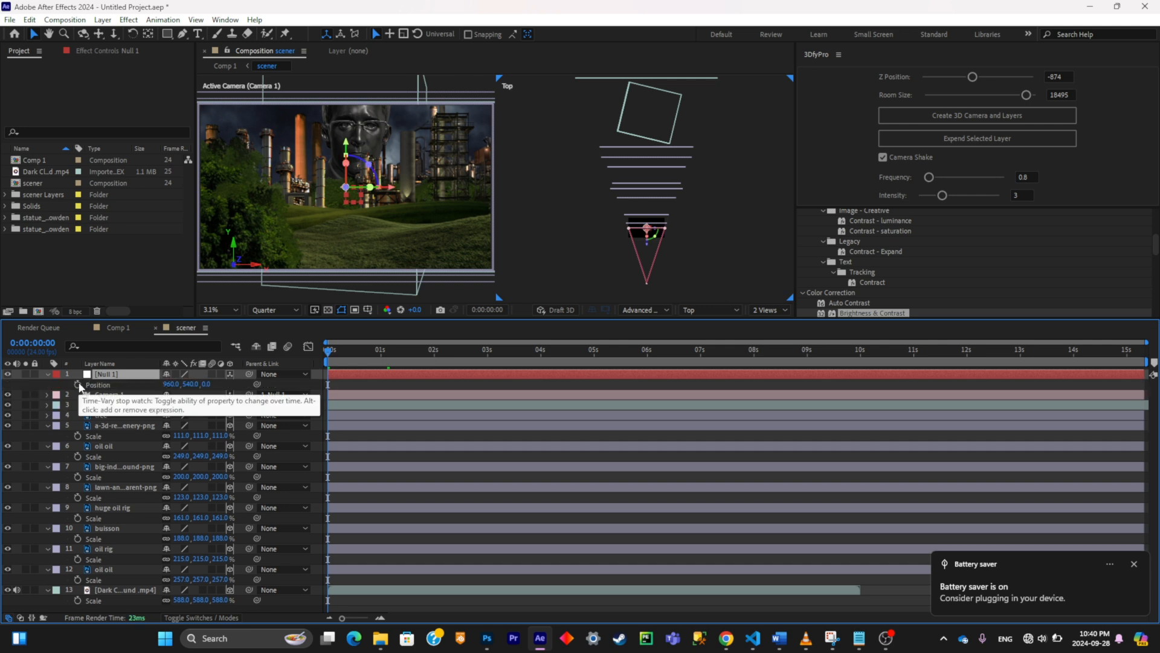
click(77, 384)
drag(422, 349, 467, 349)
click(17, 384)
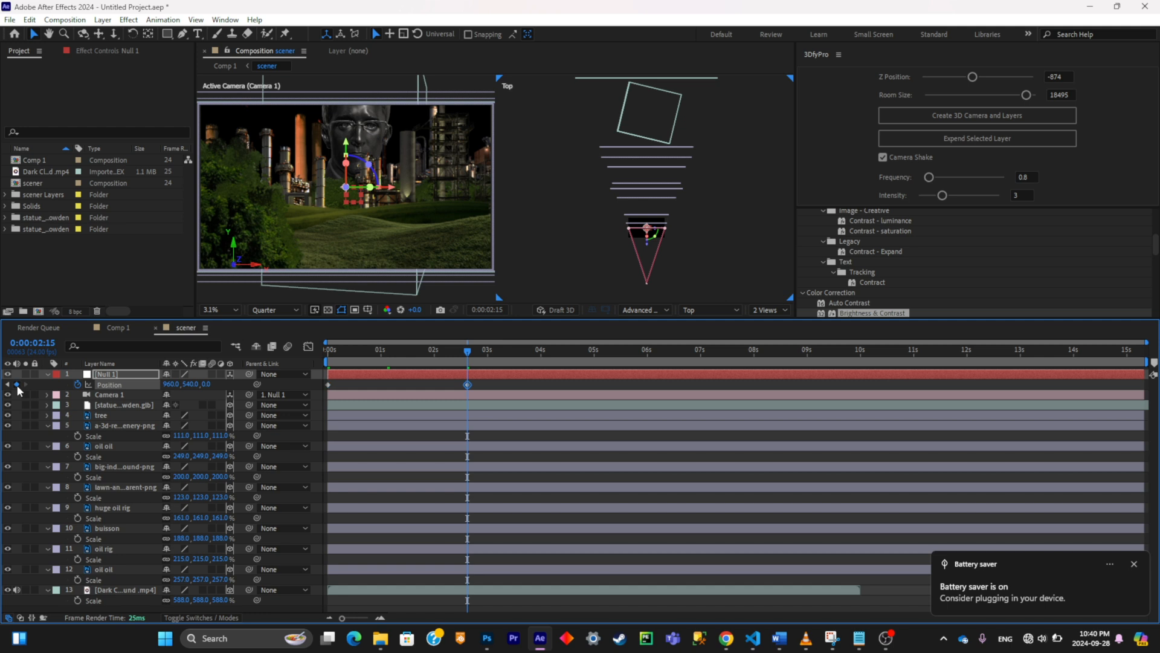
Step: At the first keyframe, set the null's Position to 960, -183, 3029 and preview the camera move
click(7, 385)
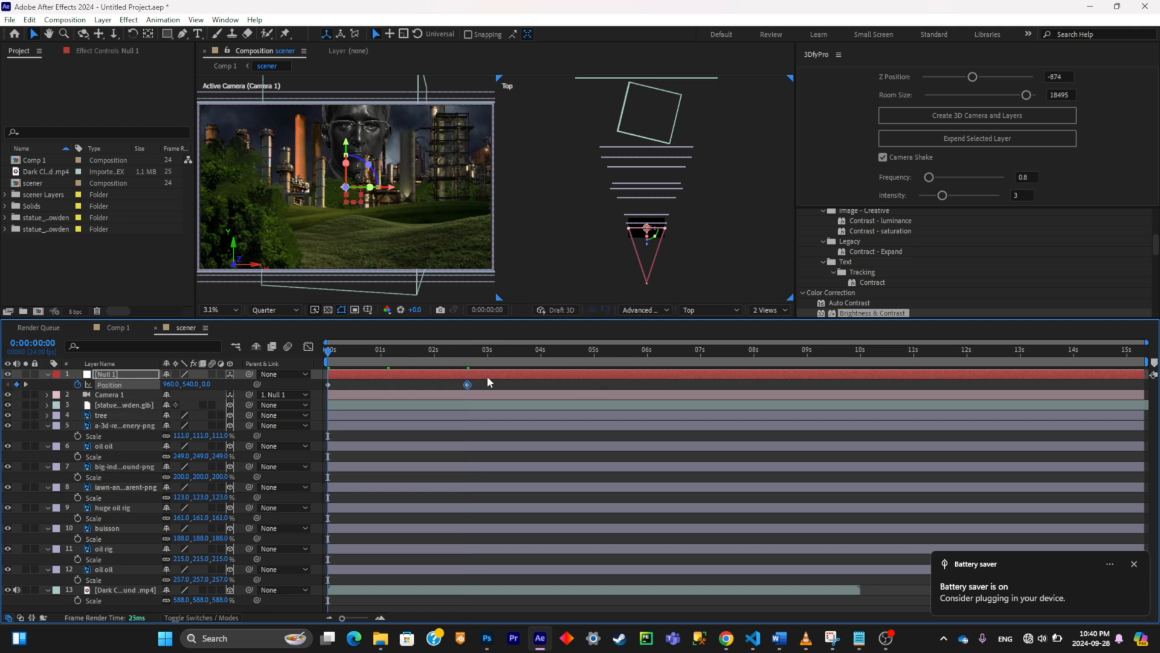
drag(209, 385, 2, 342)
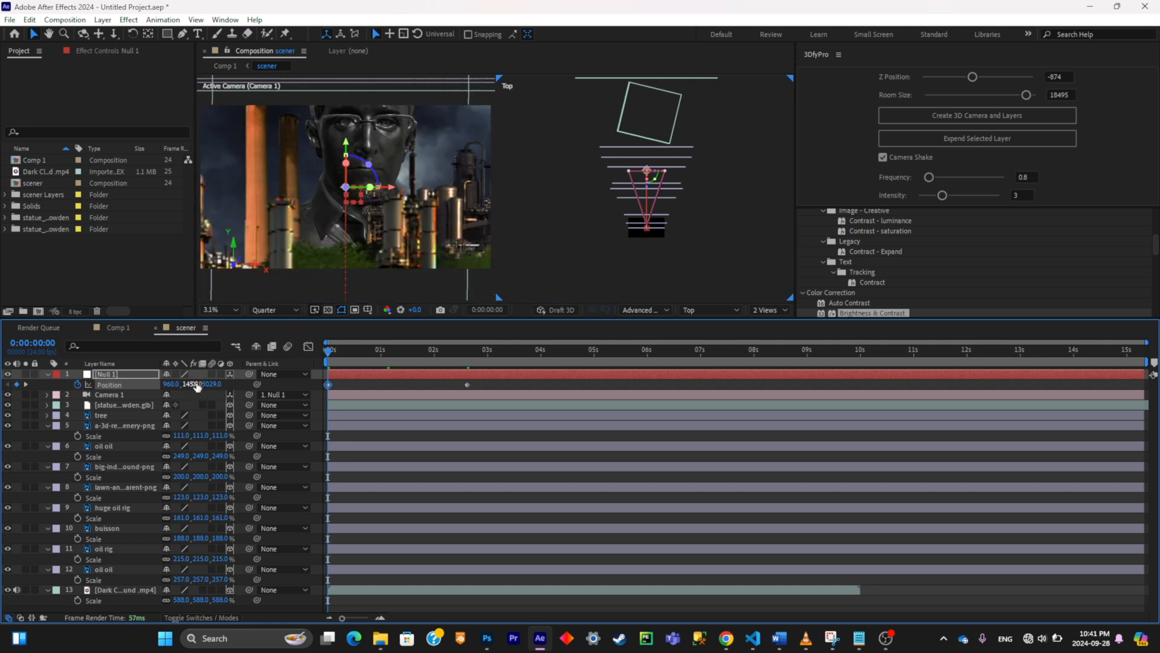
drag(195, 385, 1, 416)
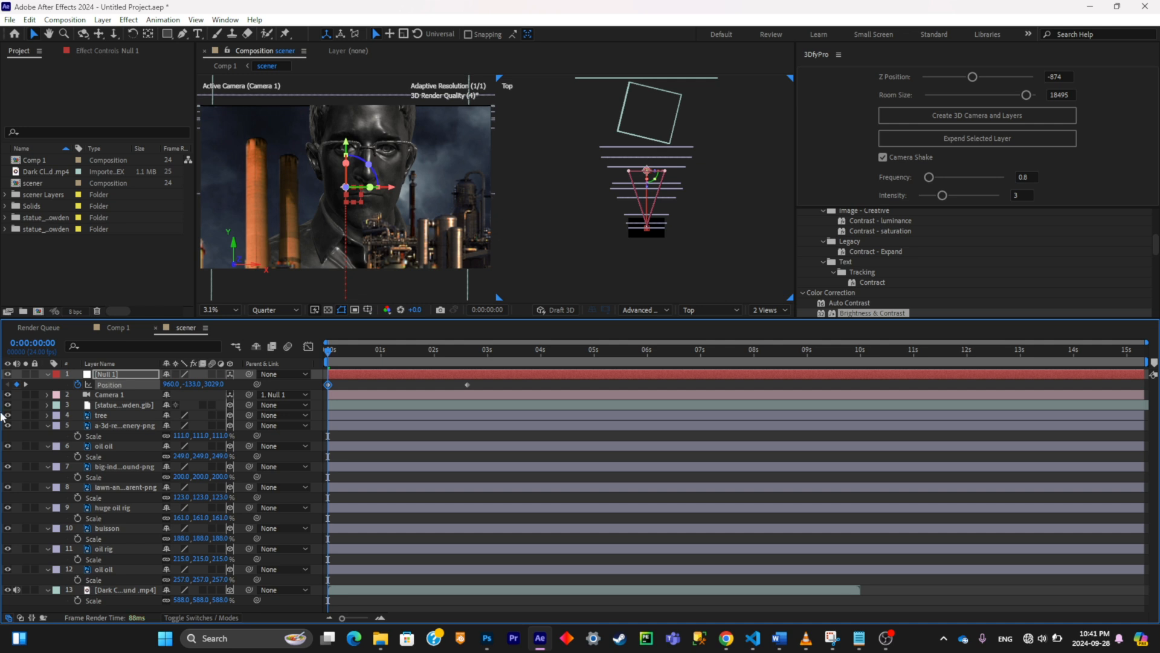
drag(187, 385, 157, 390)
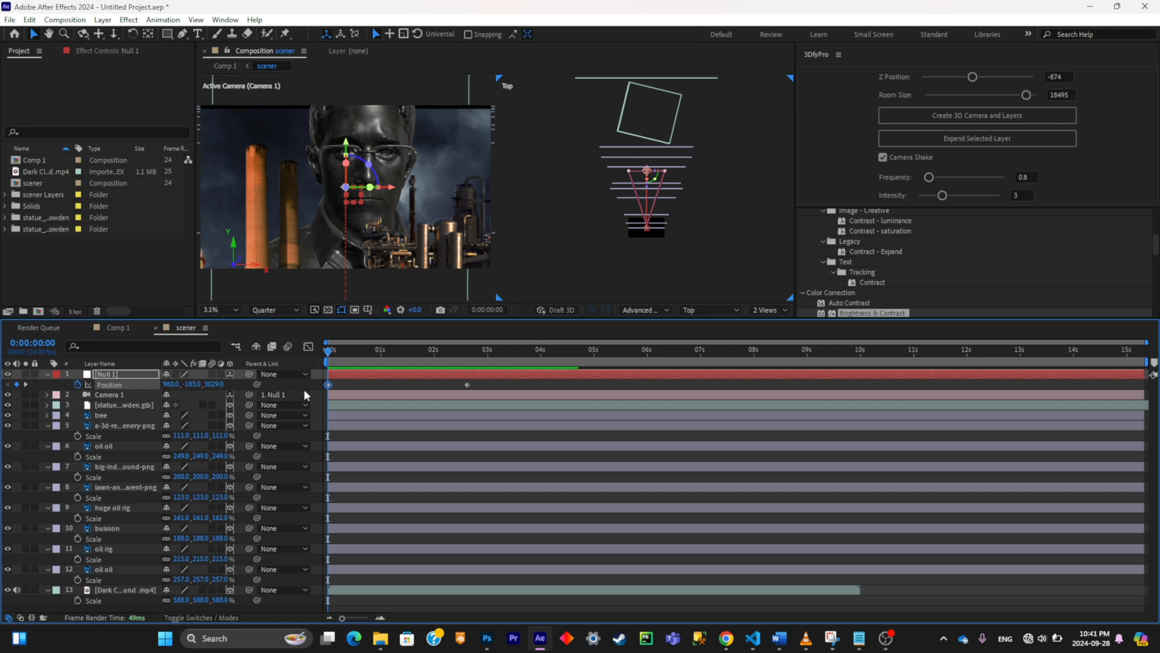
key(space)
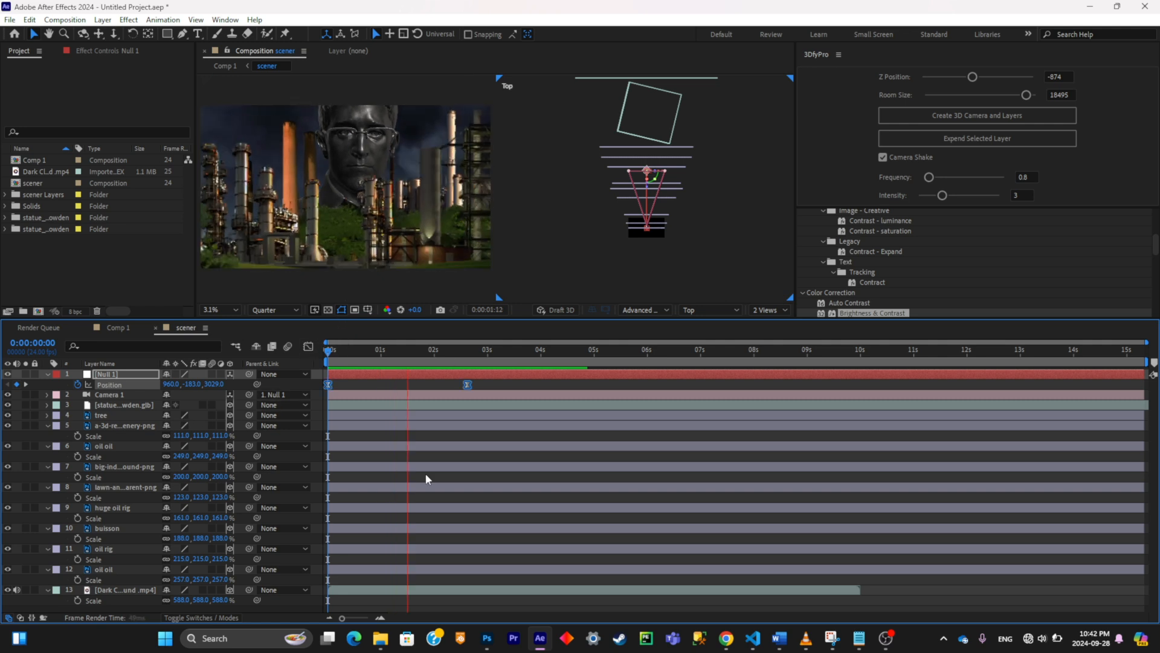
Step: Move the null's second Position keyframe to about 0:00:03:10 and preview the slower camera move from the start
key(space)
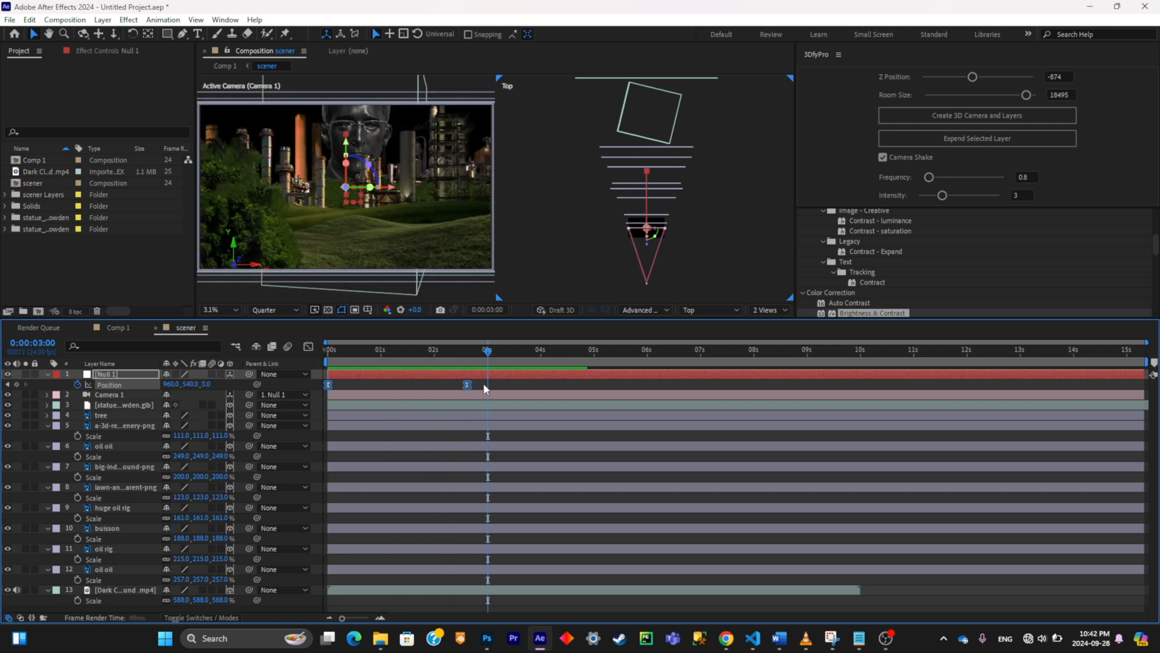
click(481, 377)
drag(468, 384, 509, 384)
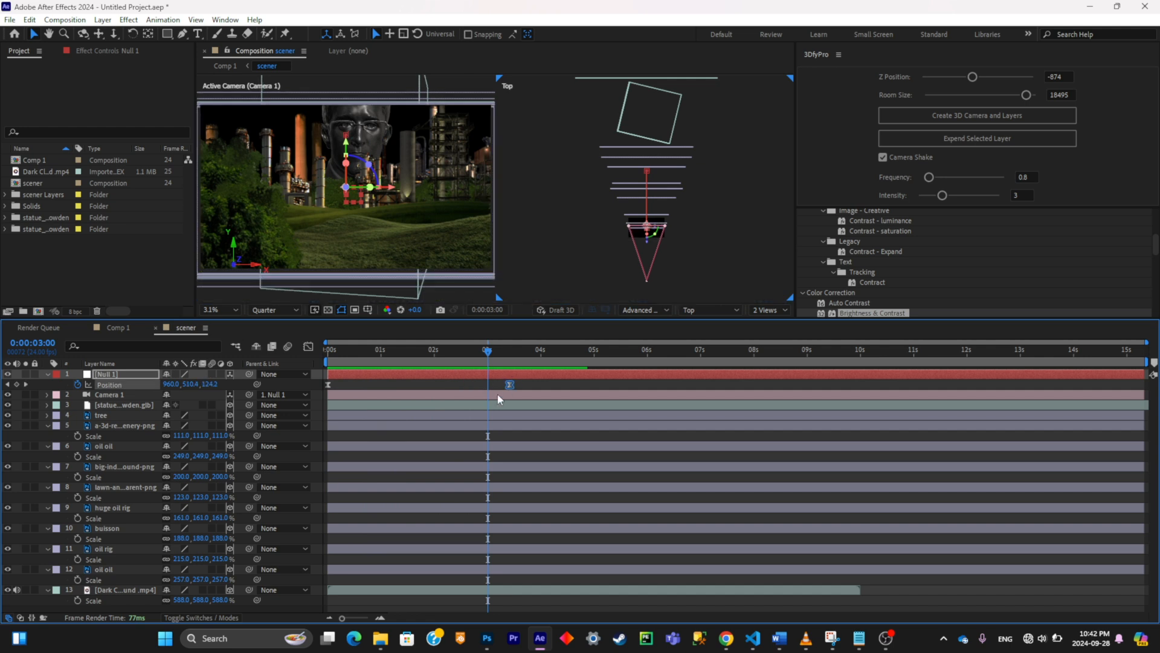
key(Home)
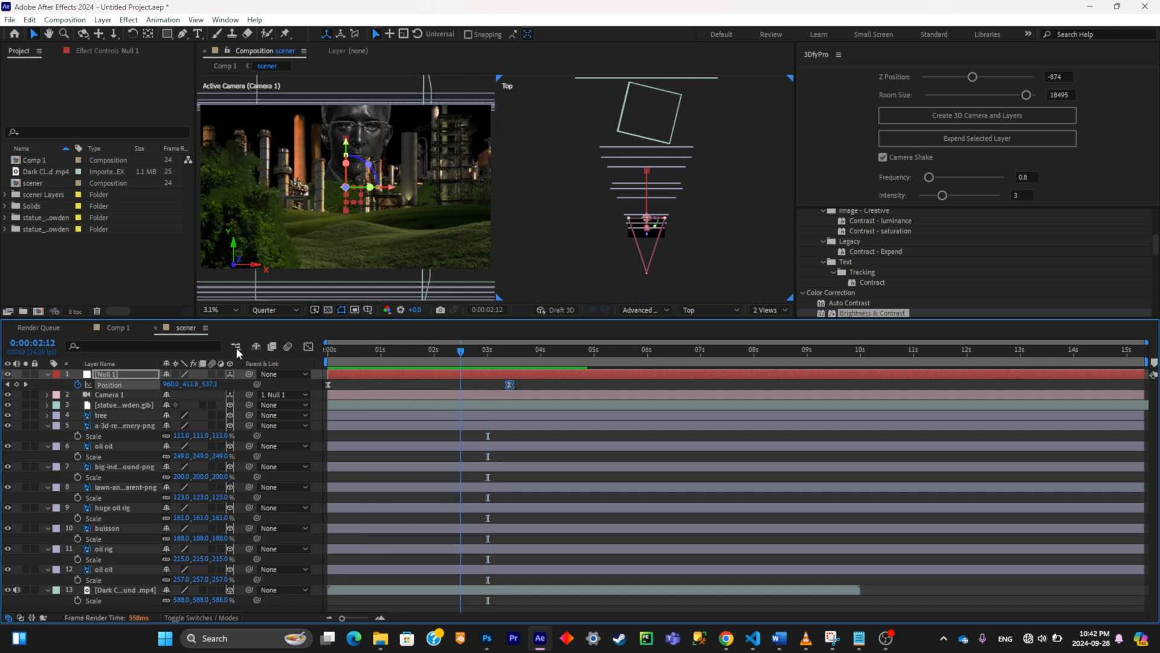
key(space)
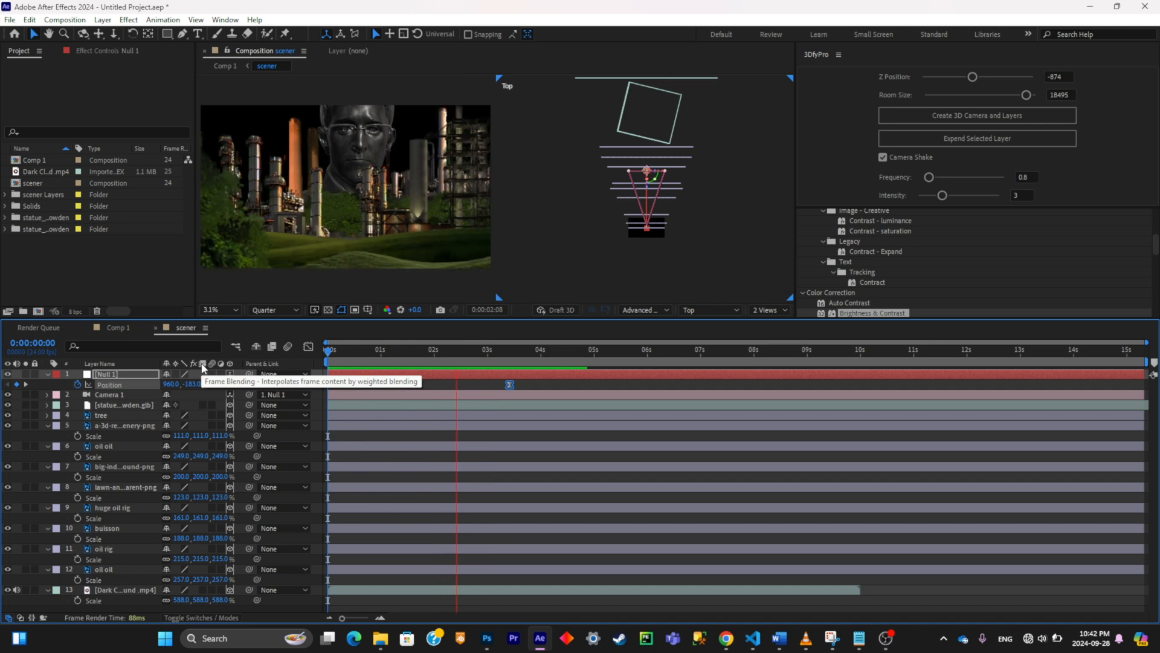
key(space)
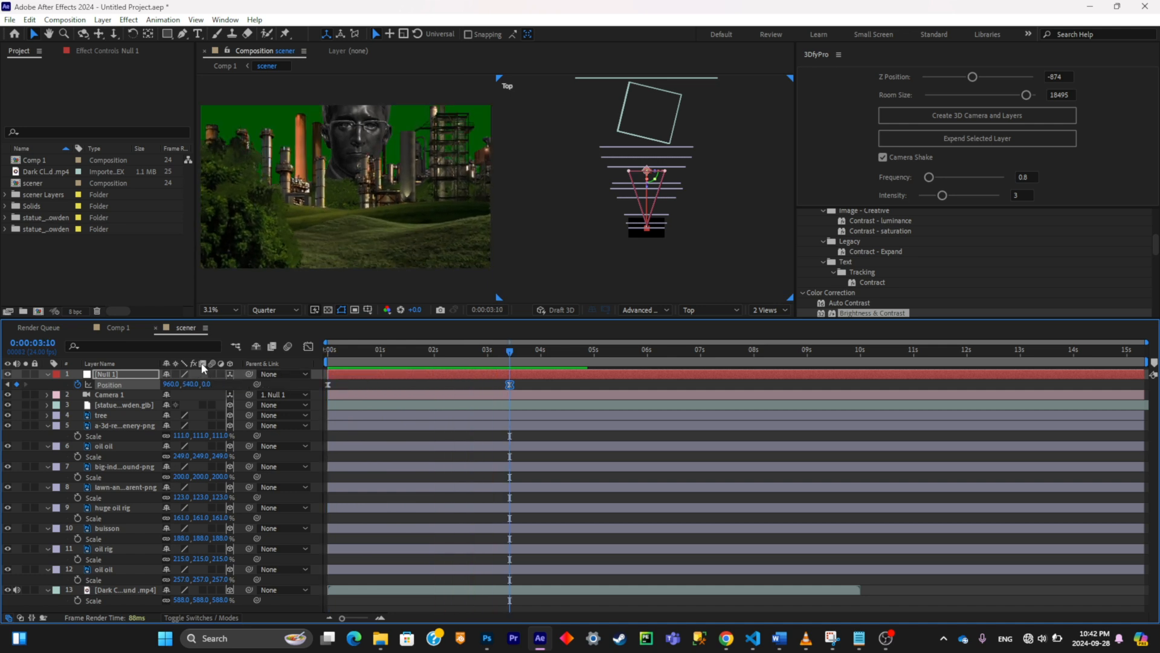
key(Home)
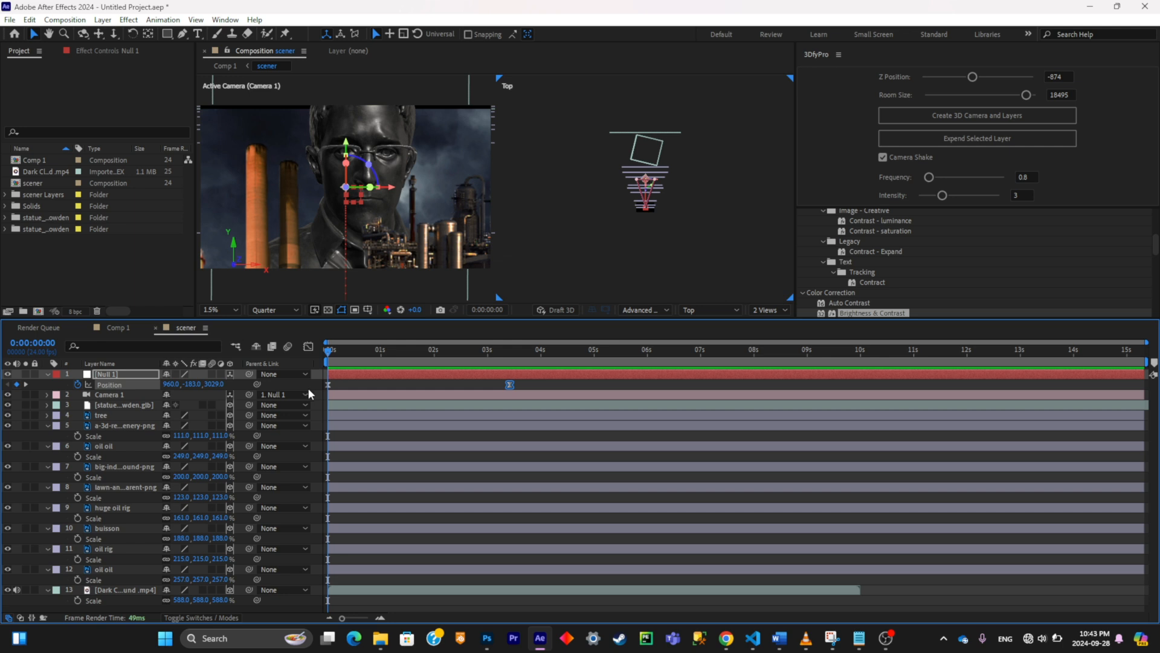
mouse_move(879, 645)
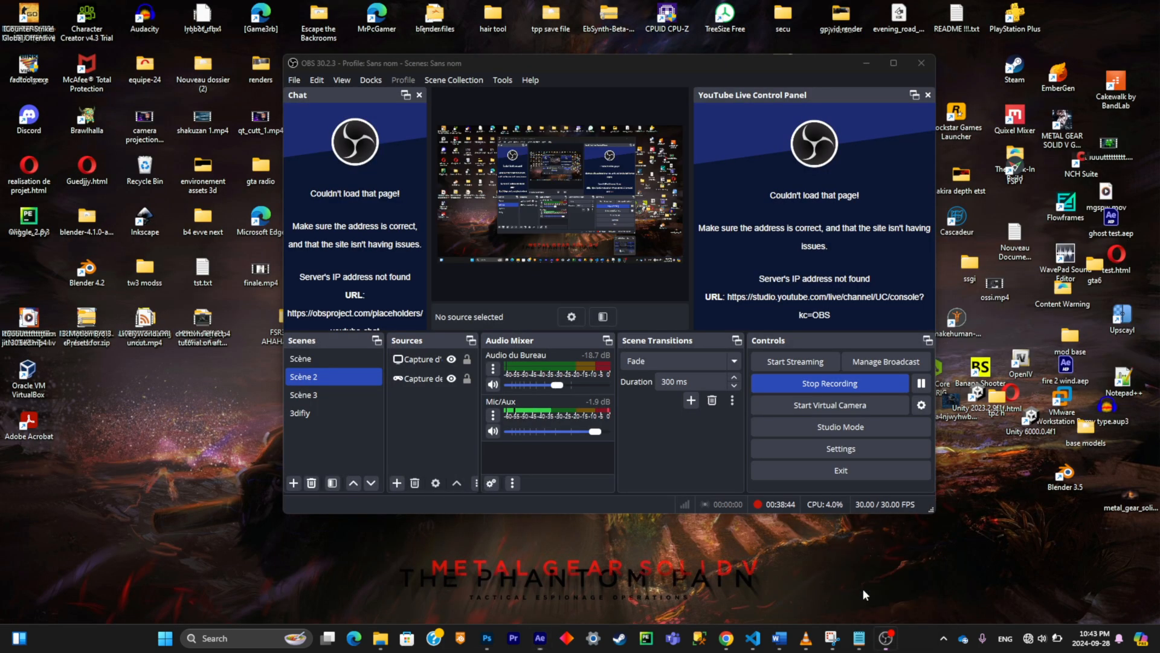
click(861, 589)
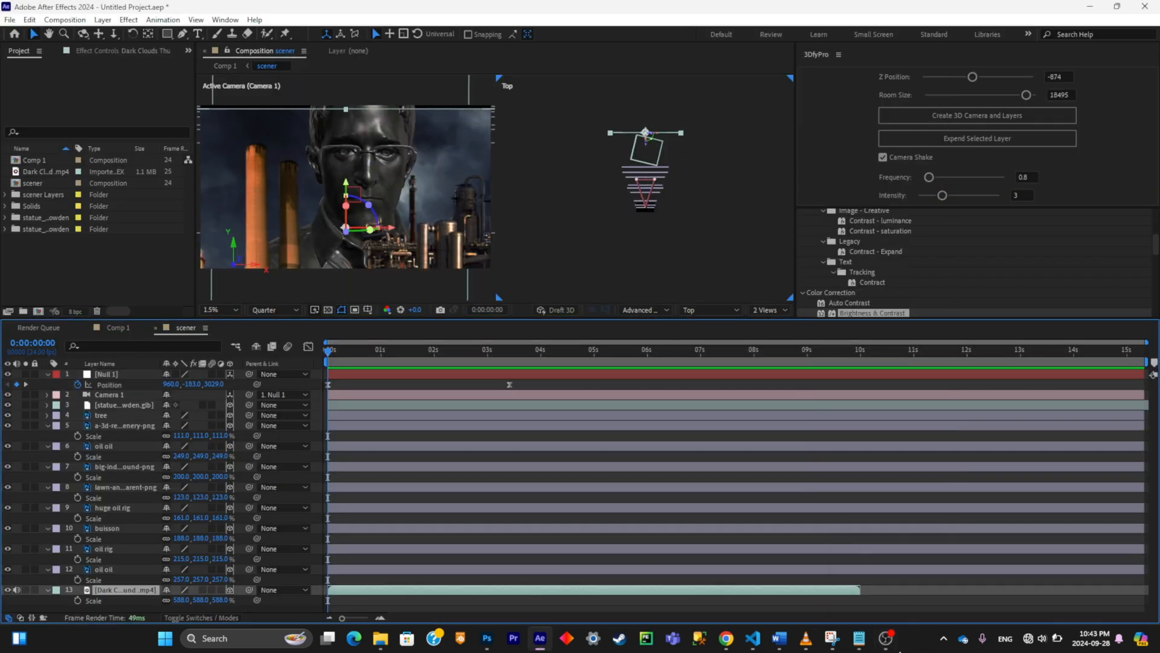
click(887, 645)
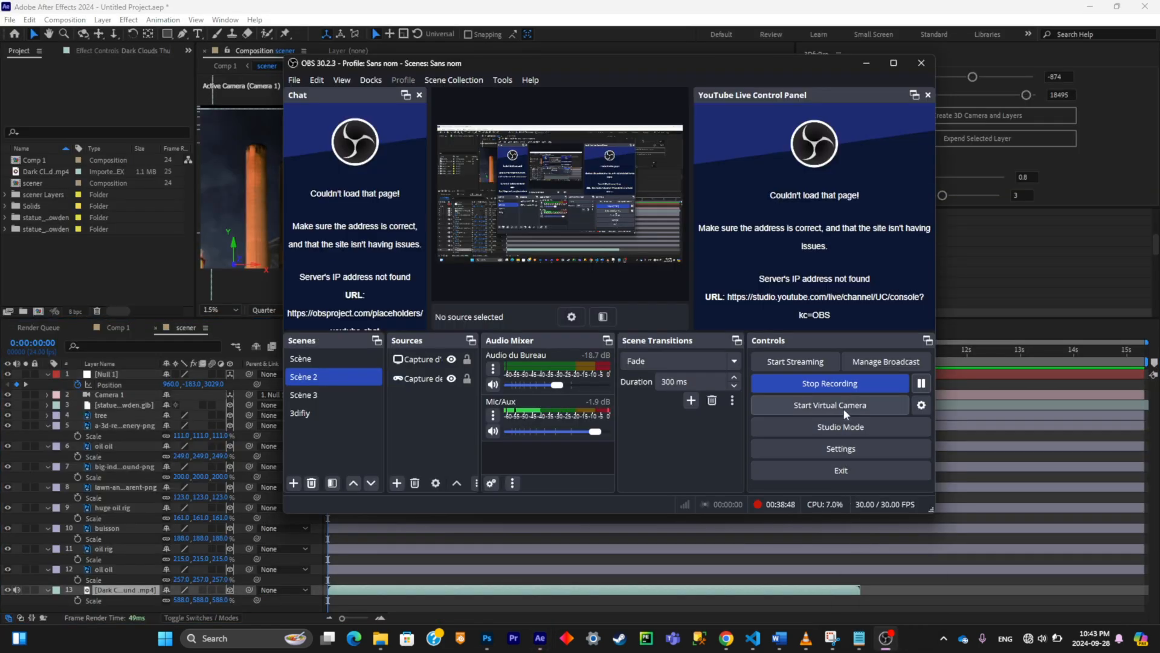